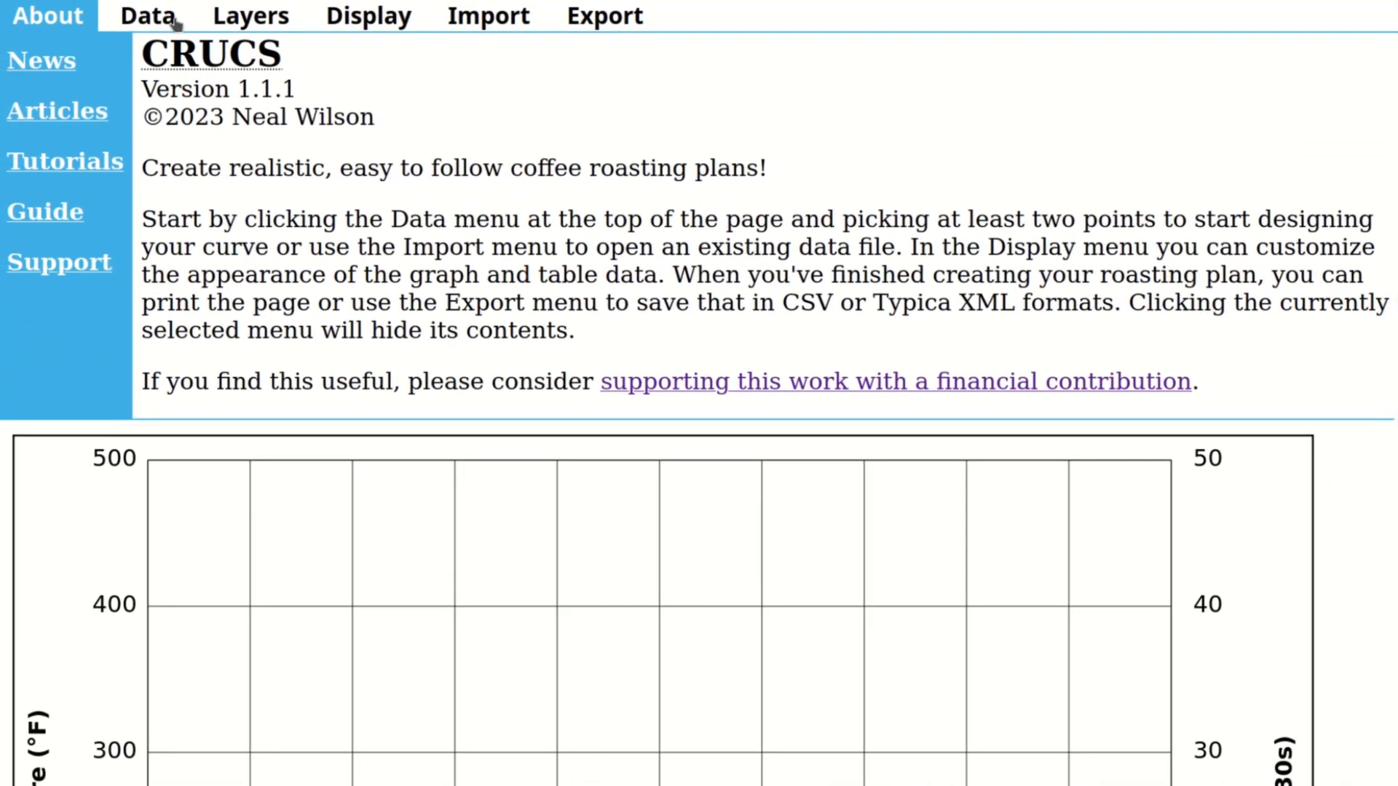
- Insert a control point into Layer 1 at time 0 with a temperature of 70°
left_click(175, 24)
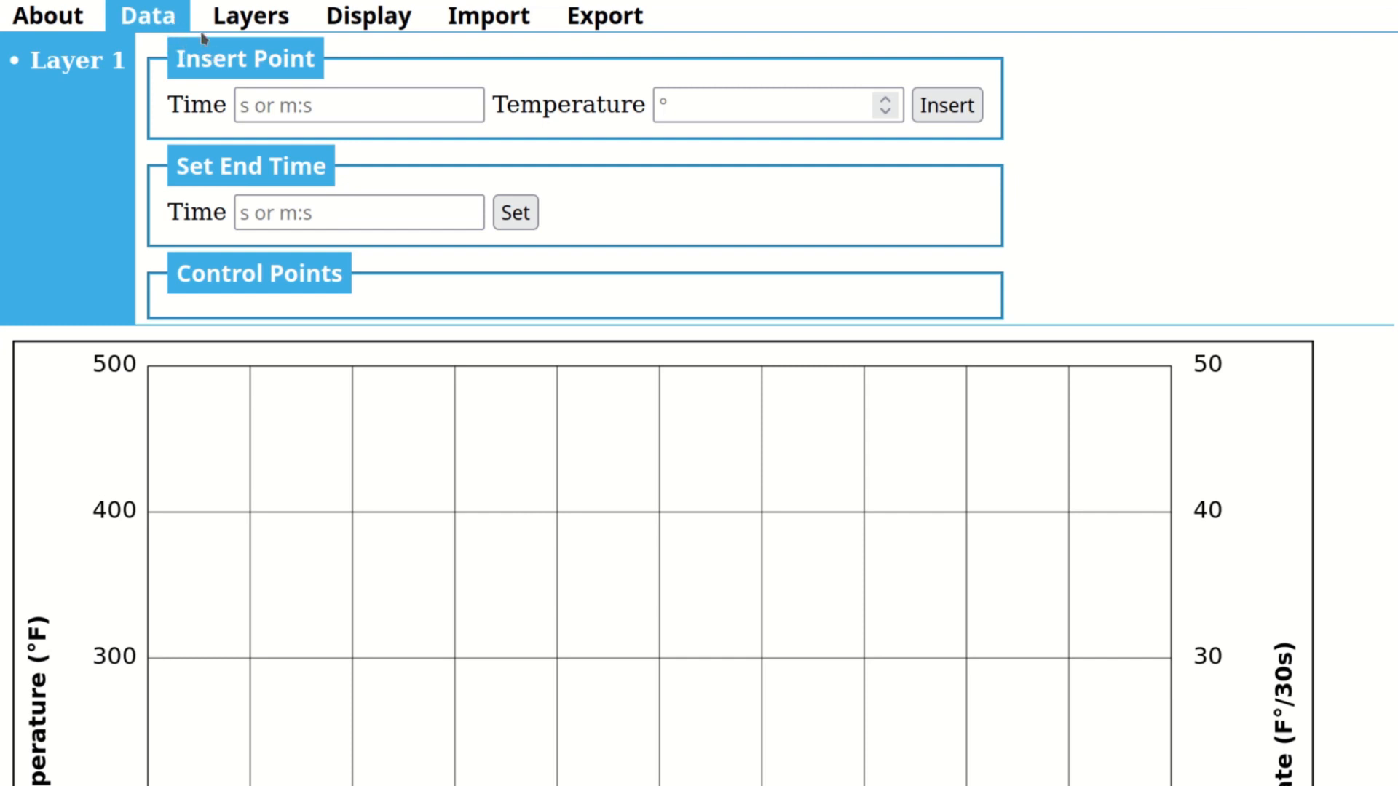
left_click(251, 111)
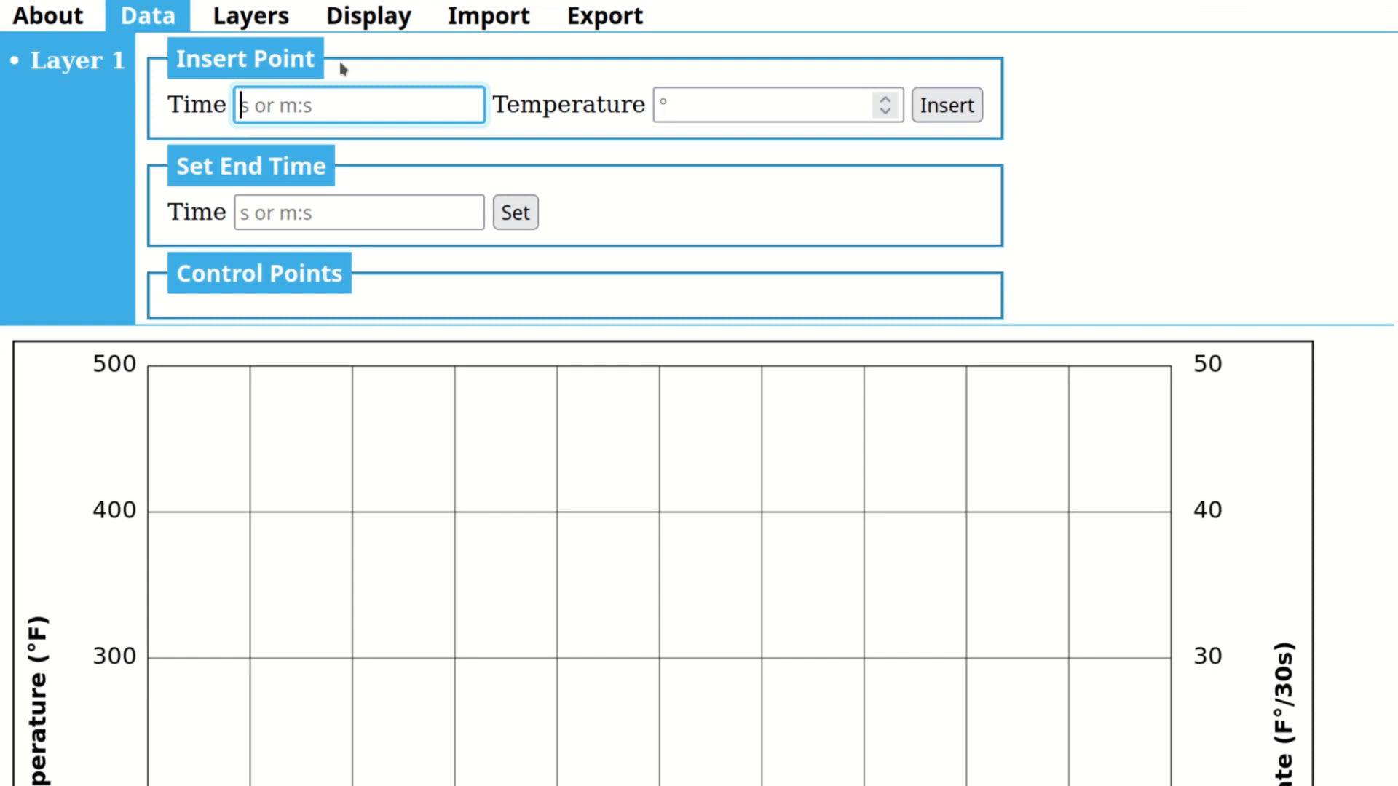
type("0")
key("Tab")
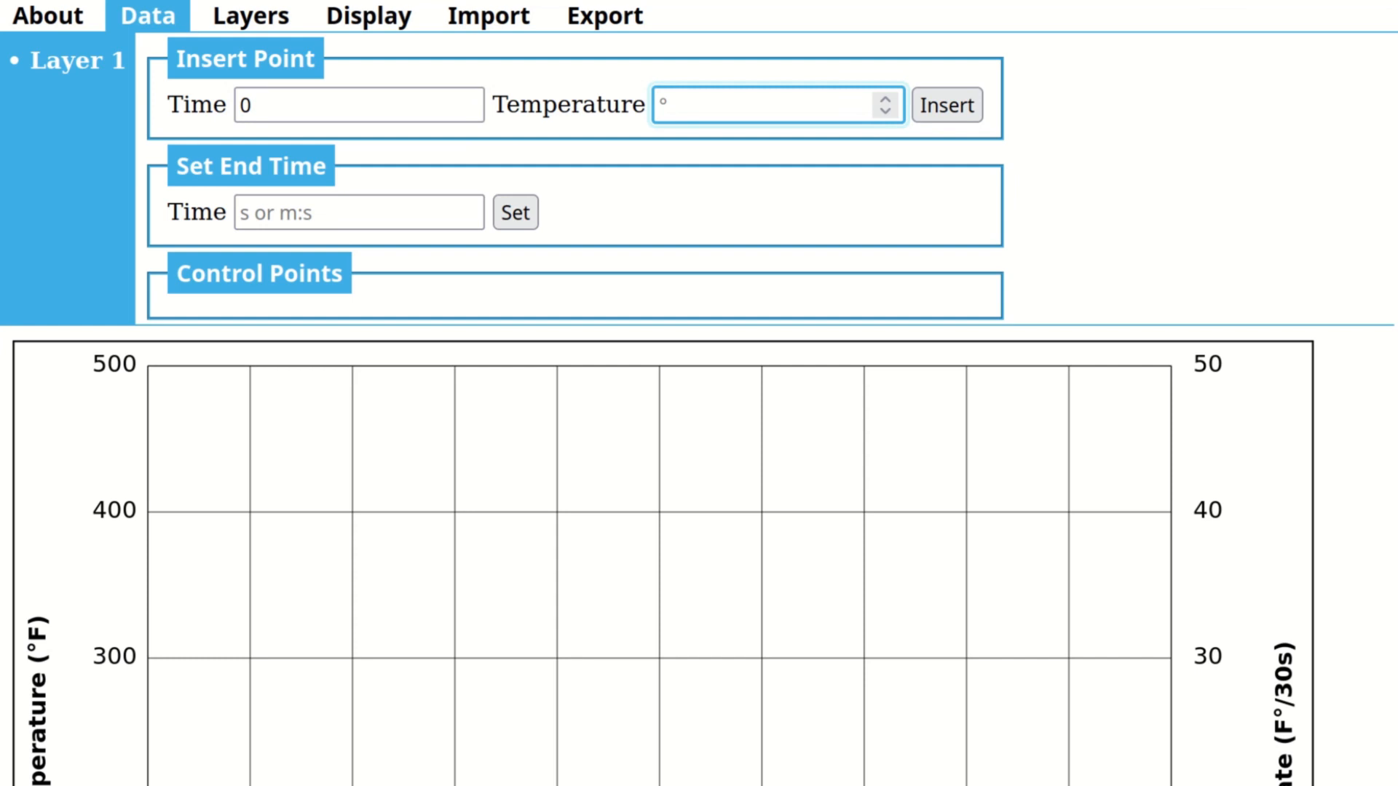
type("70")
key("Tab")
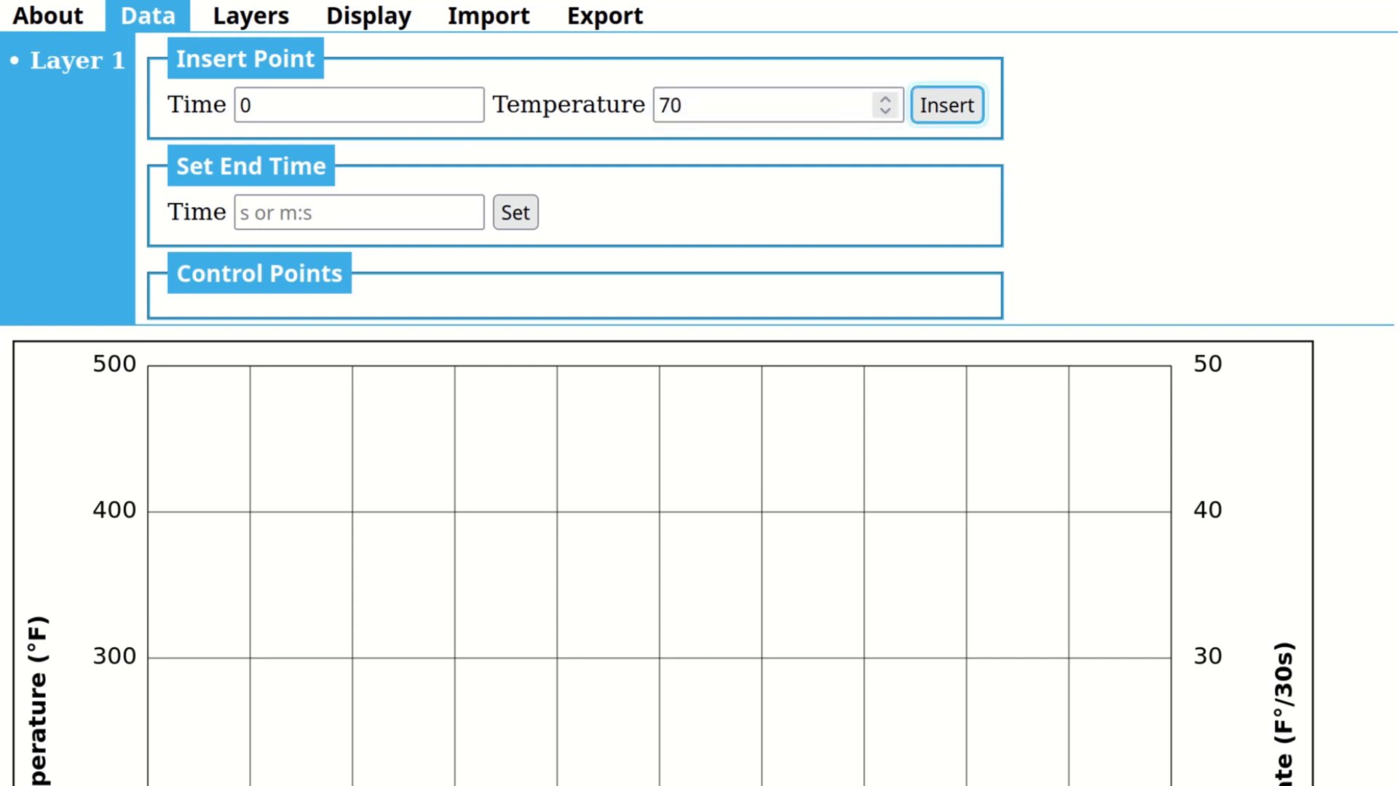
key("Return")
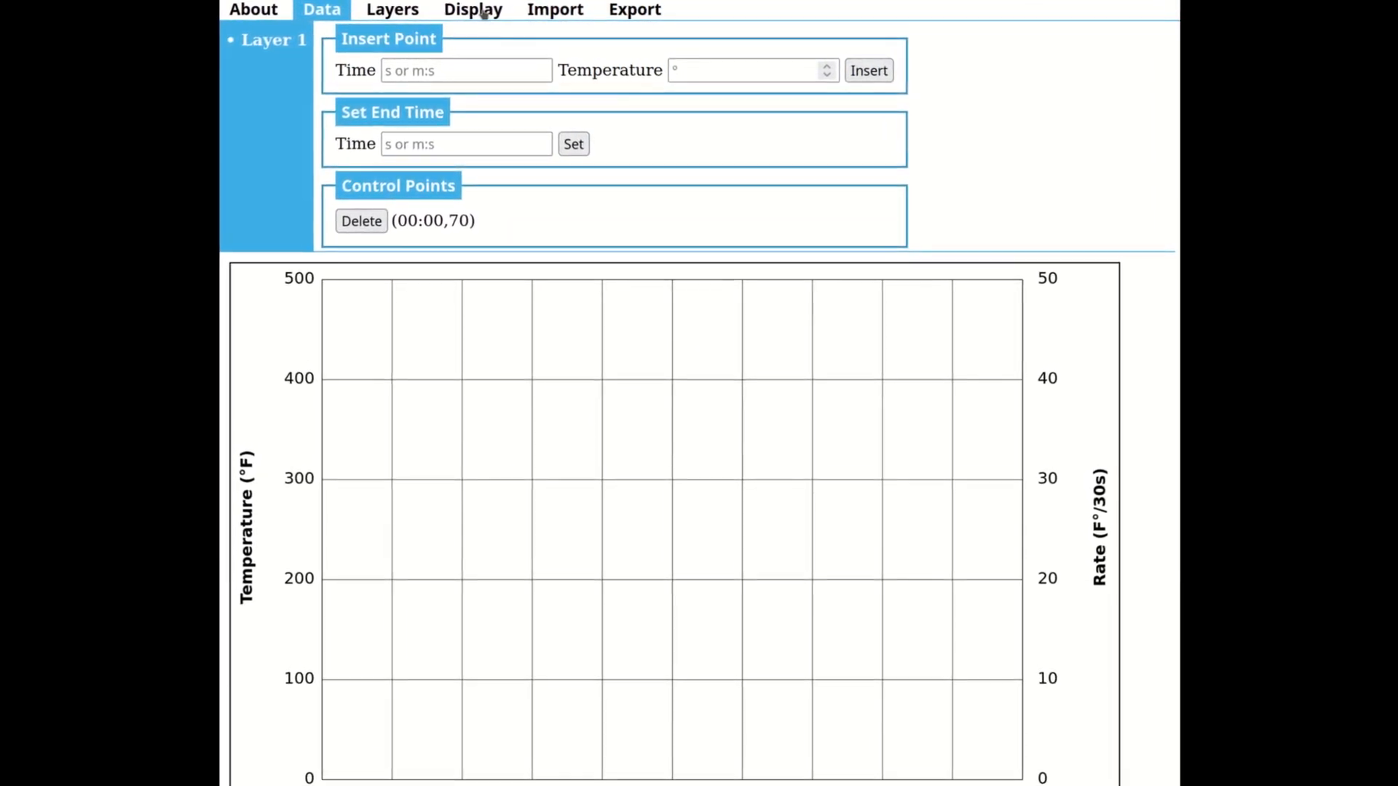
- Insert a second control point at the 3-minute mark with a temperature of 200°
left_click(484, 13)
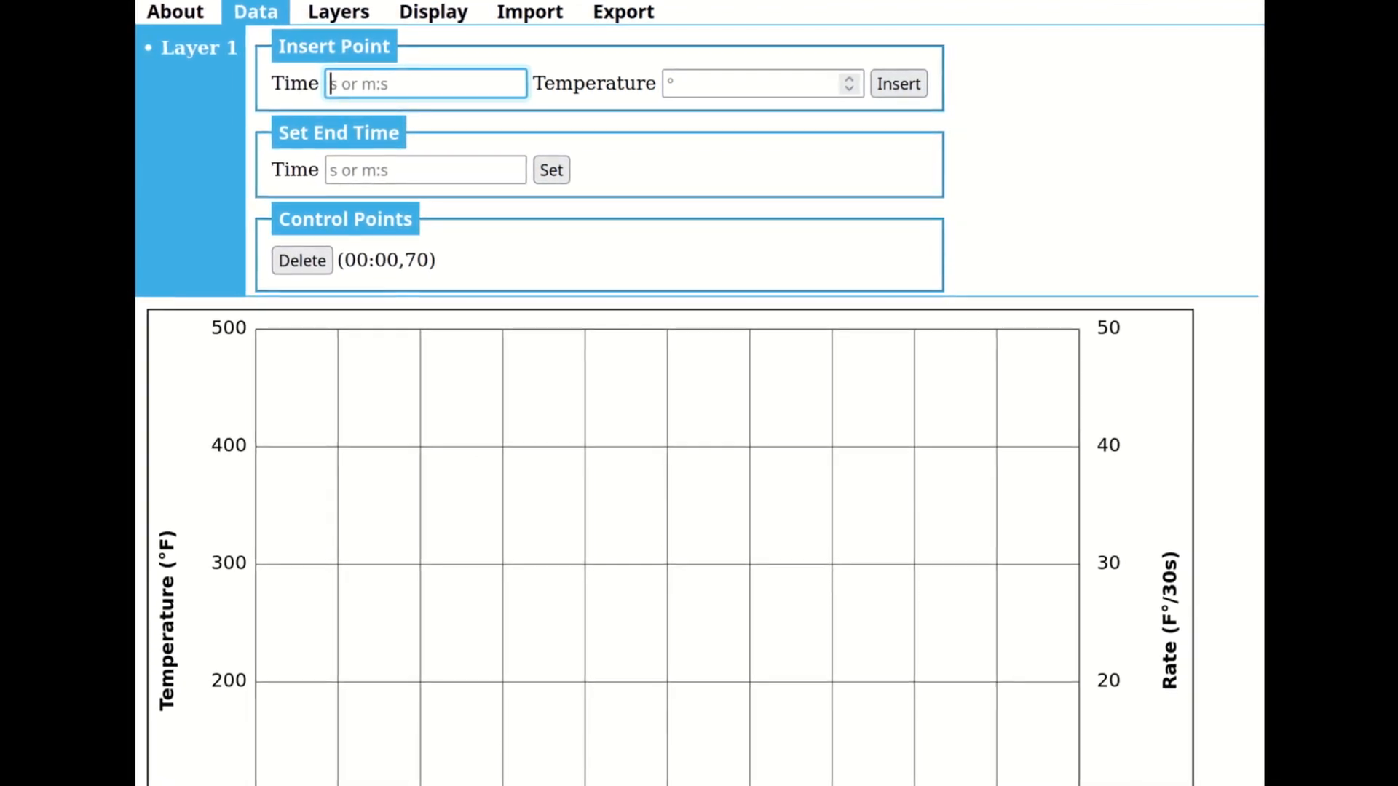
type("180")
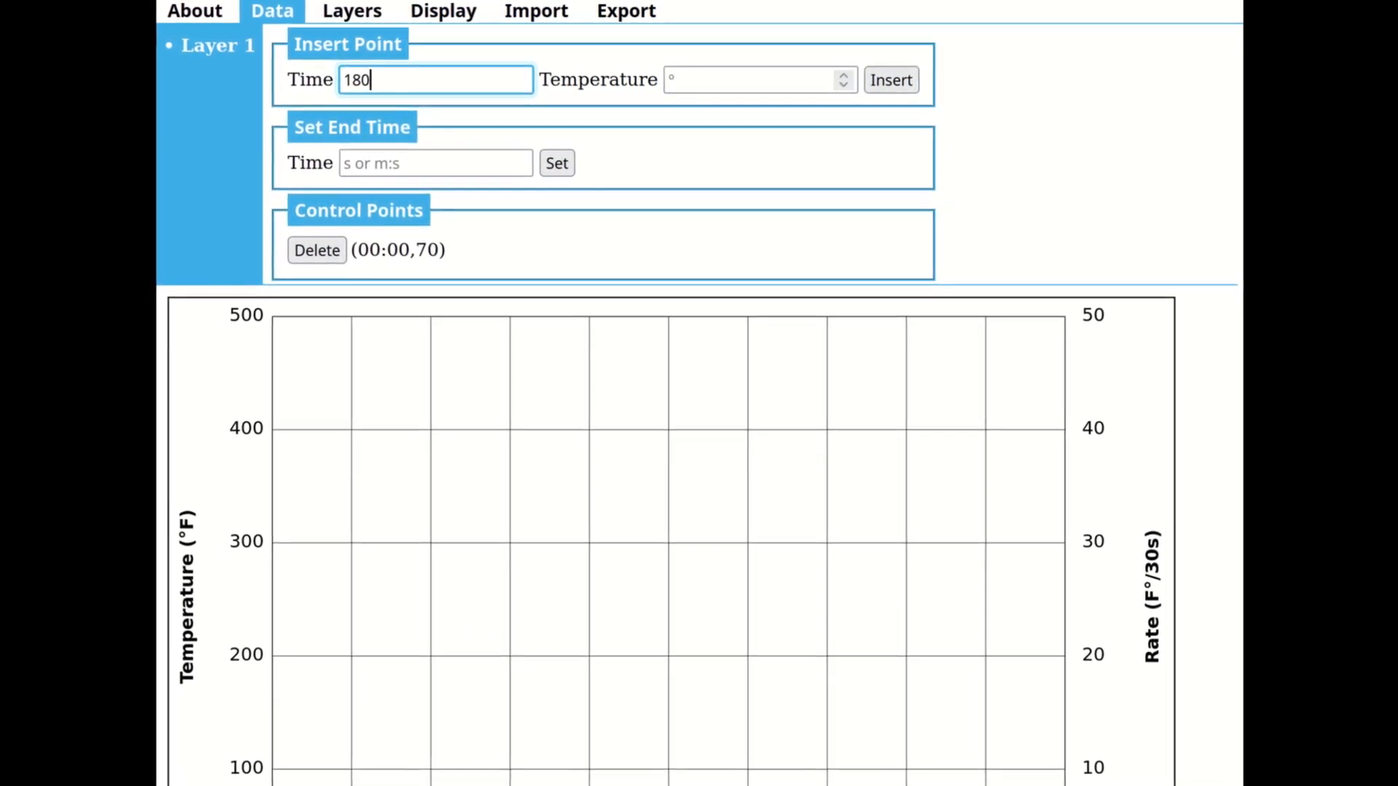
key("BackSpace")
key("BackSpace")
key("BackSpace")
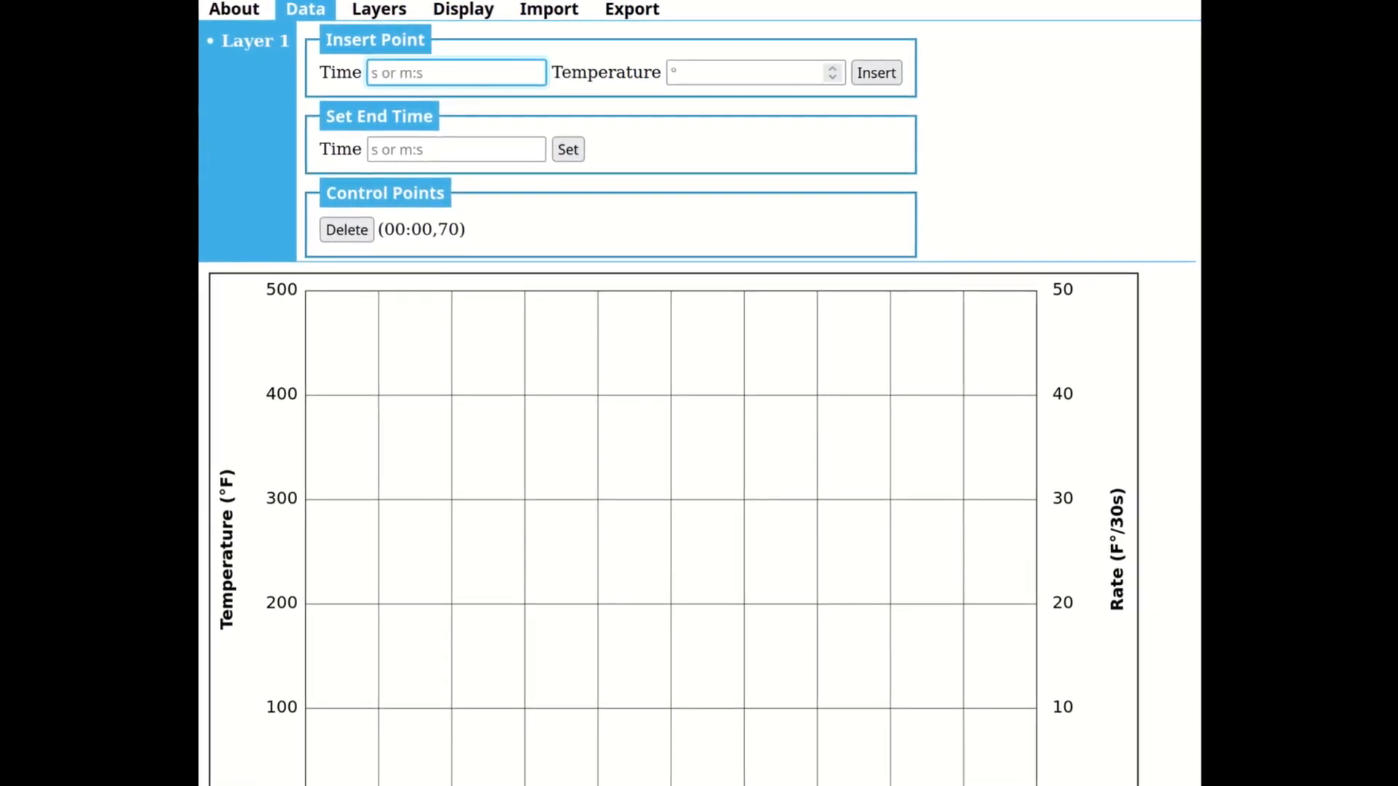
type("3:")
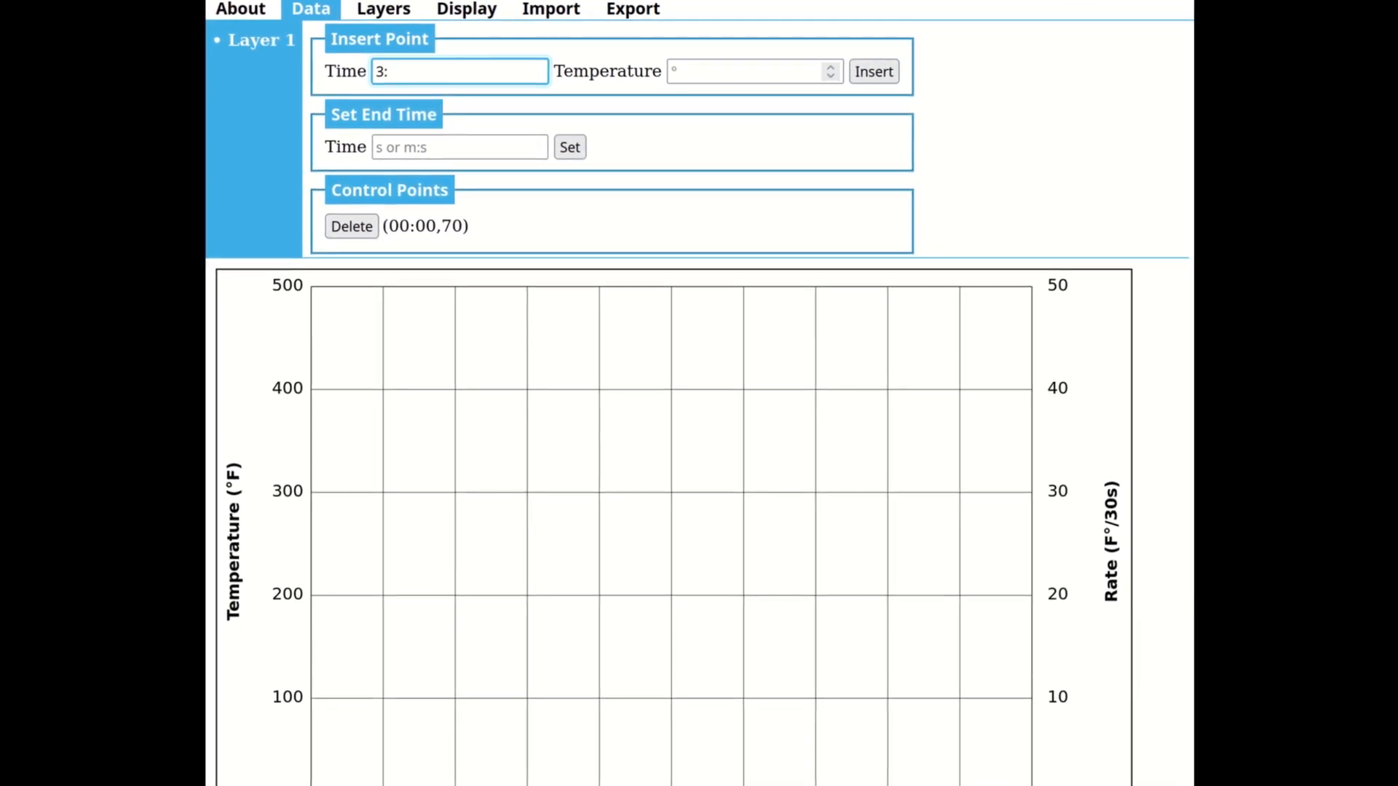
key("Tab")
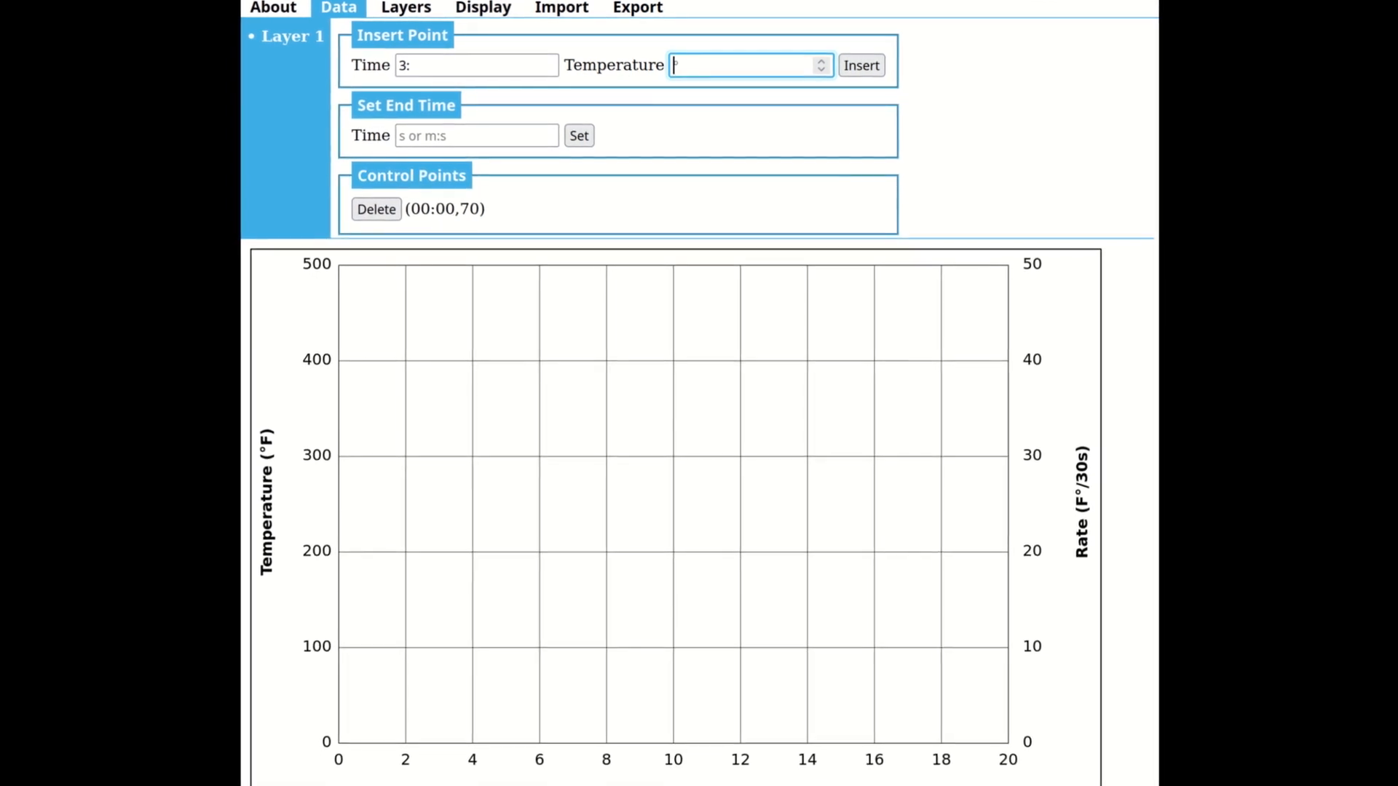
type("200")
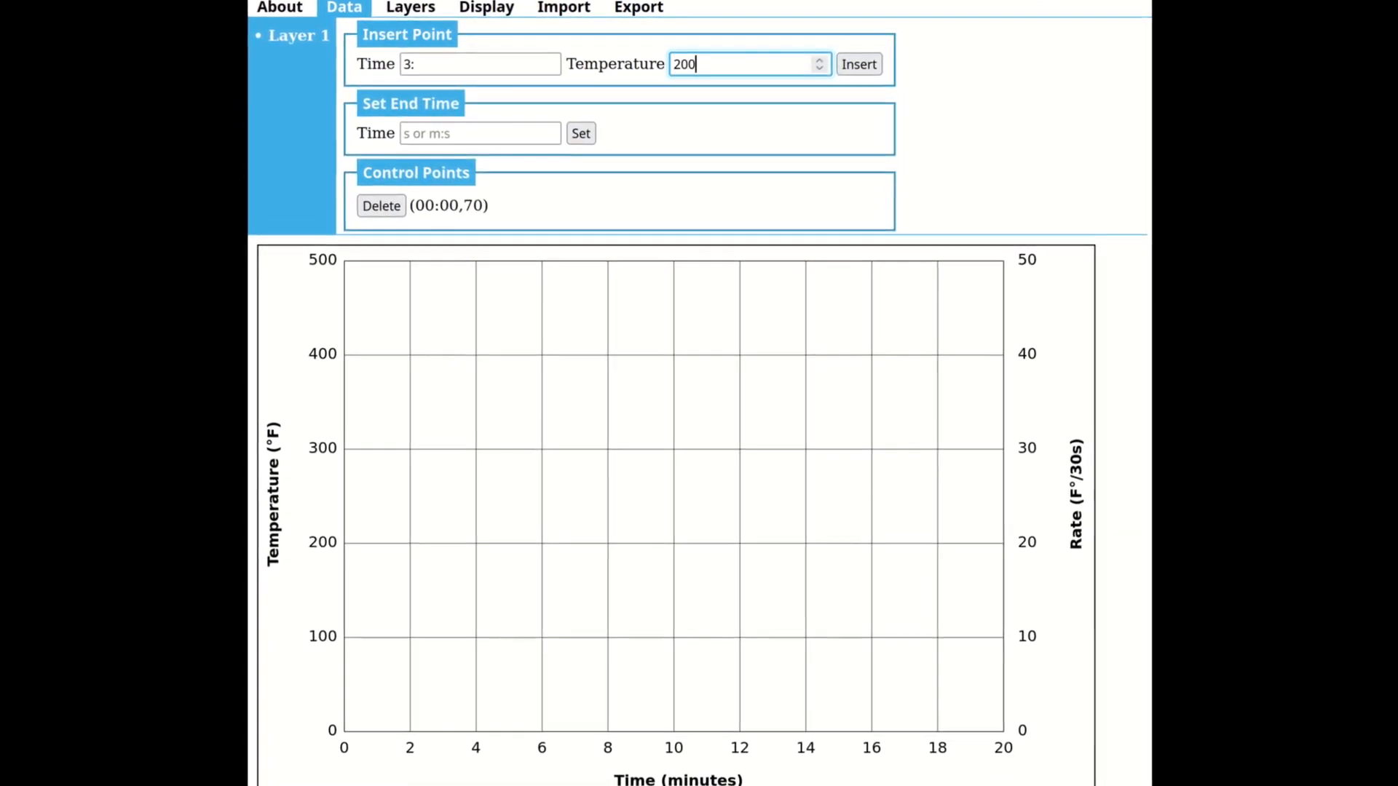
key("Tab")
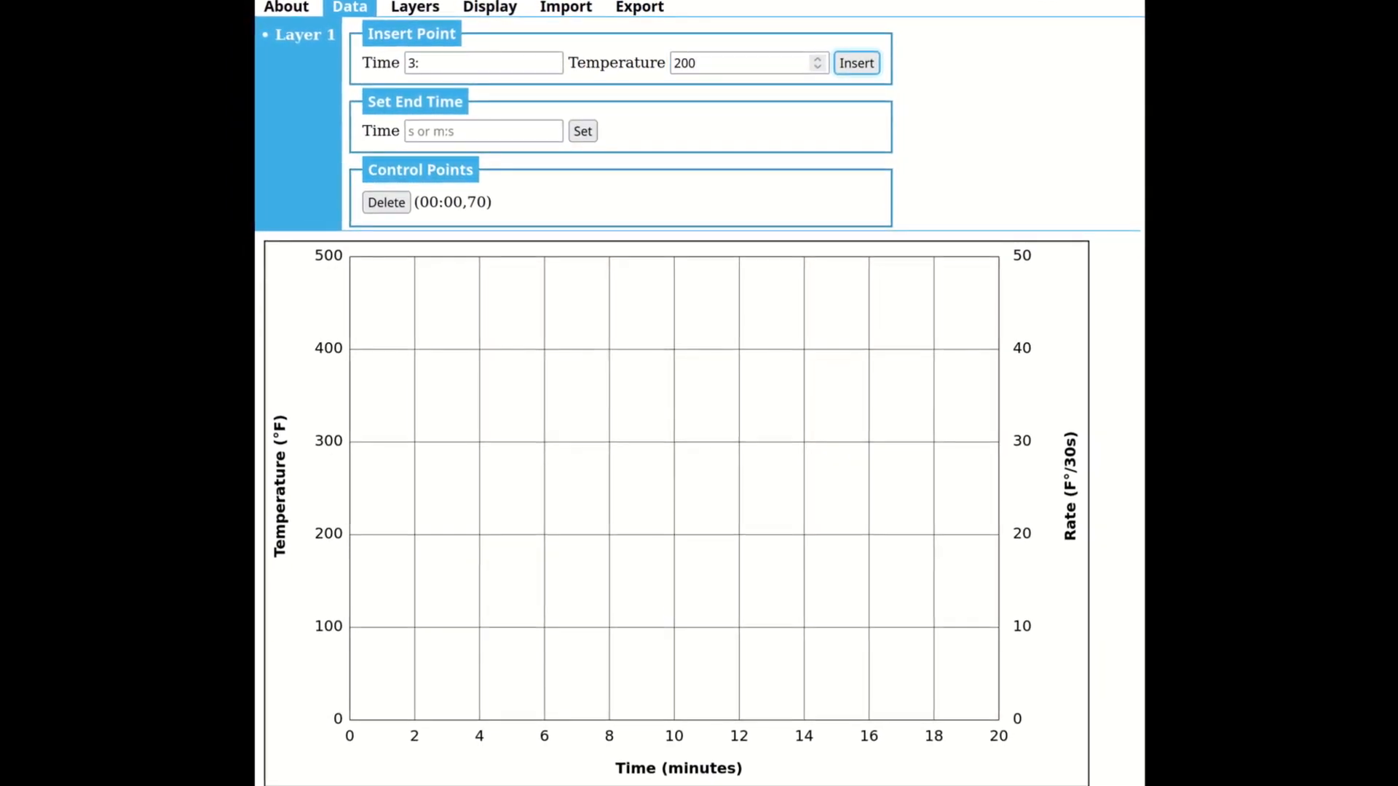
key("Return")
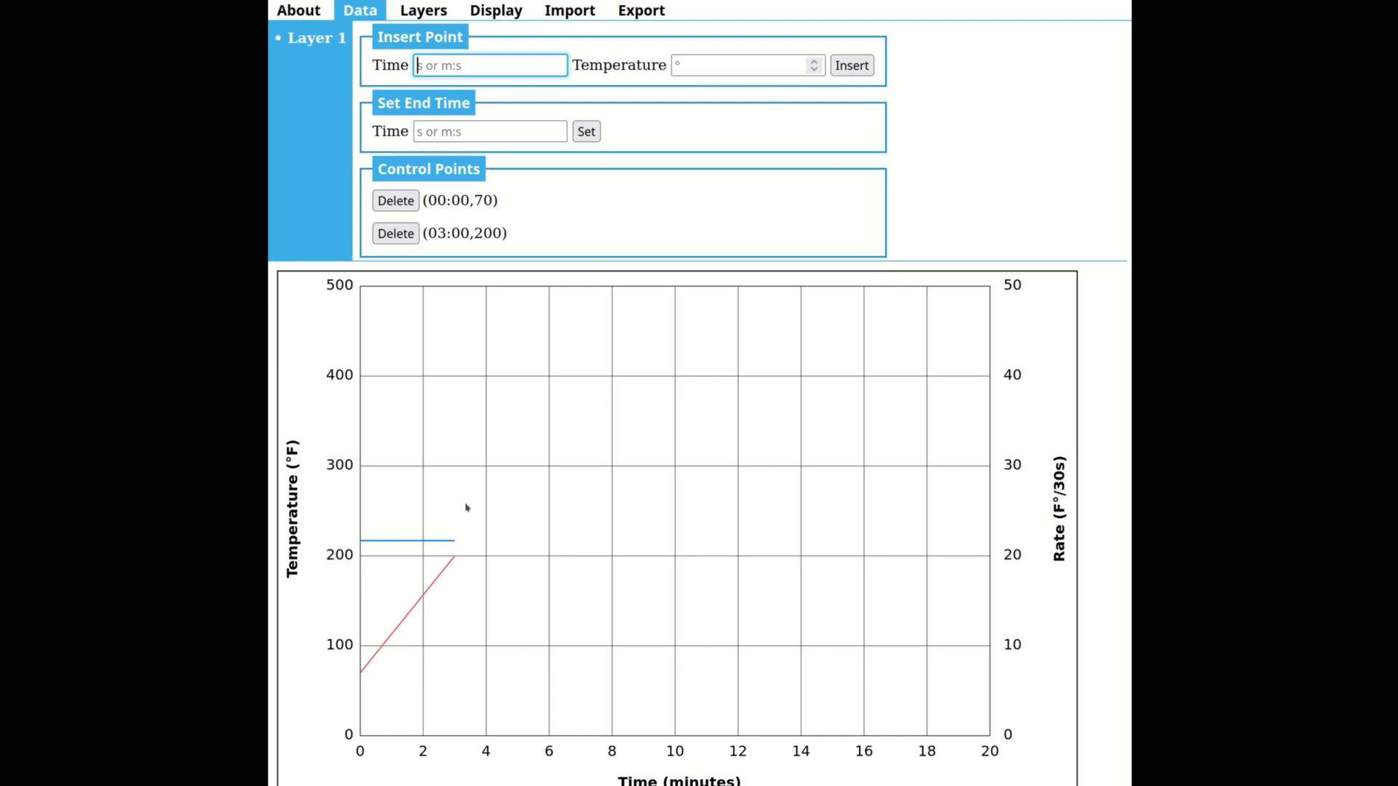
- Insert a control point at time -1 with a temperature of 70° to shape the start of the curve
type("-1")
key("Tab")
type("70")
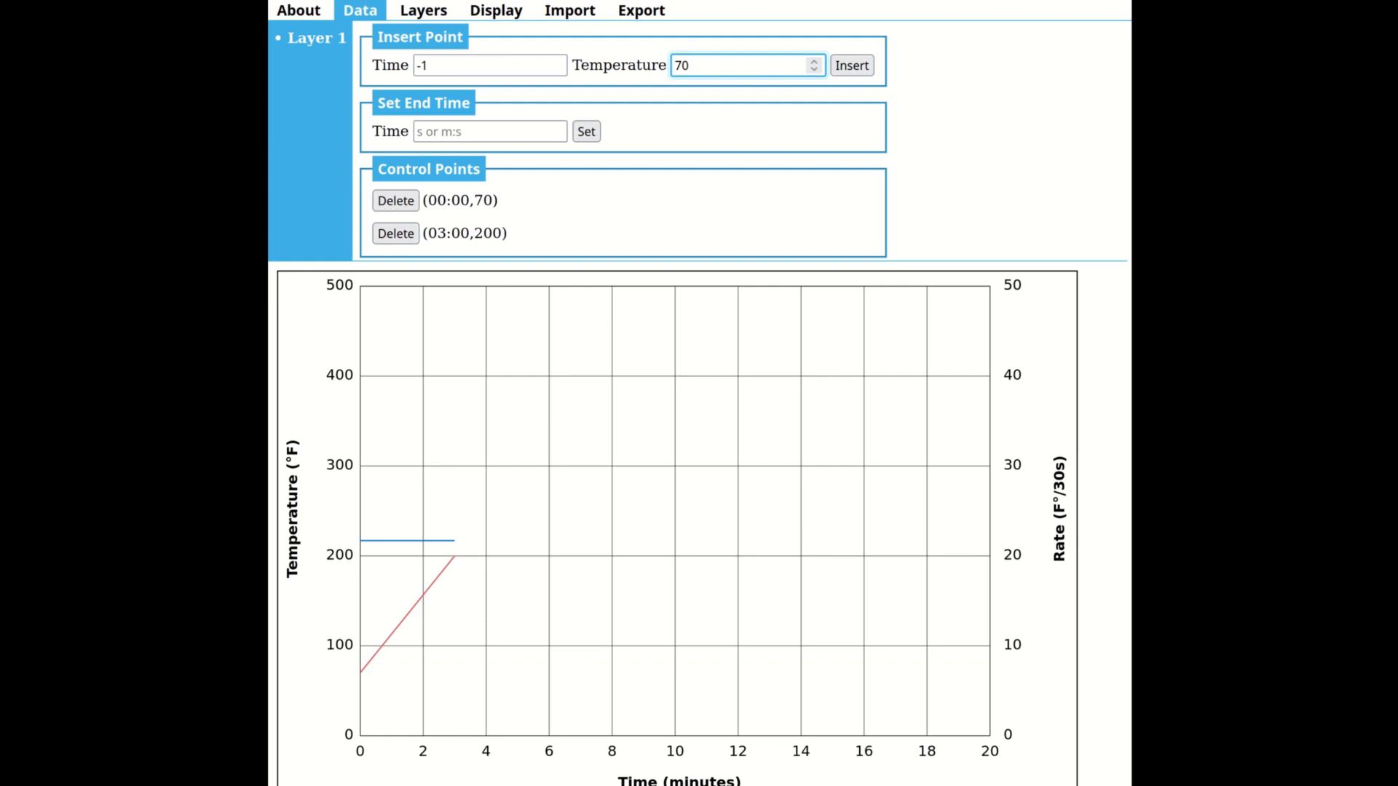
key("Return")
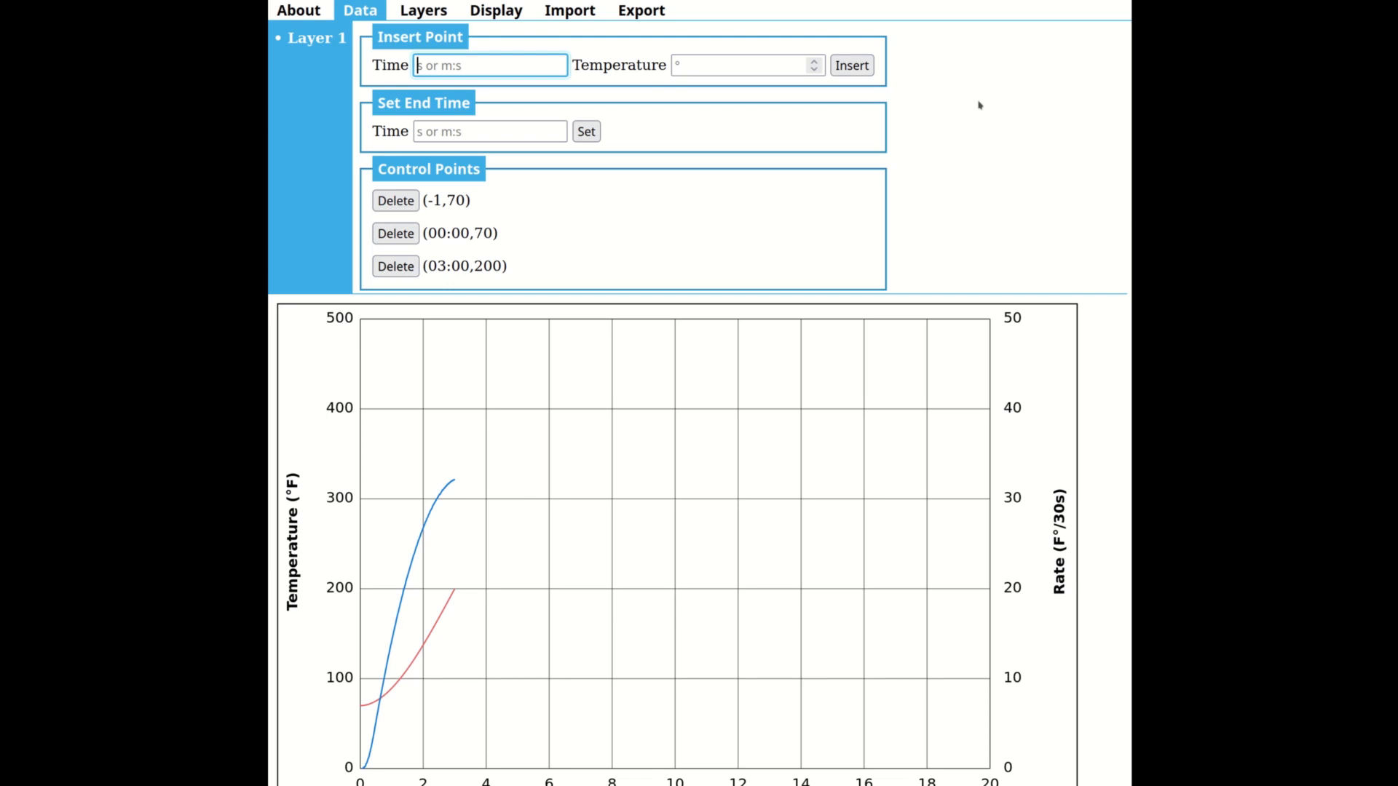
- Insert a control point at 6.5 minutes with a temperature of 300°, entering the time as 6.5:
type("6:30")
key("BackSpace")
key("BackSpace")
key("BackSpace")
key("BackSpace")
type("6.5:")
key("Tab")
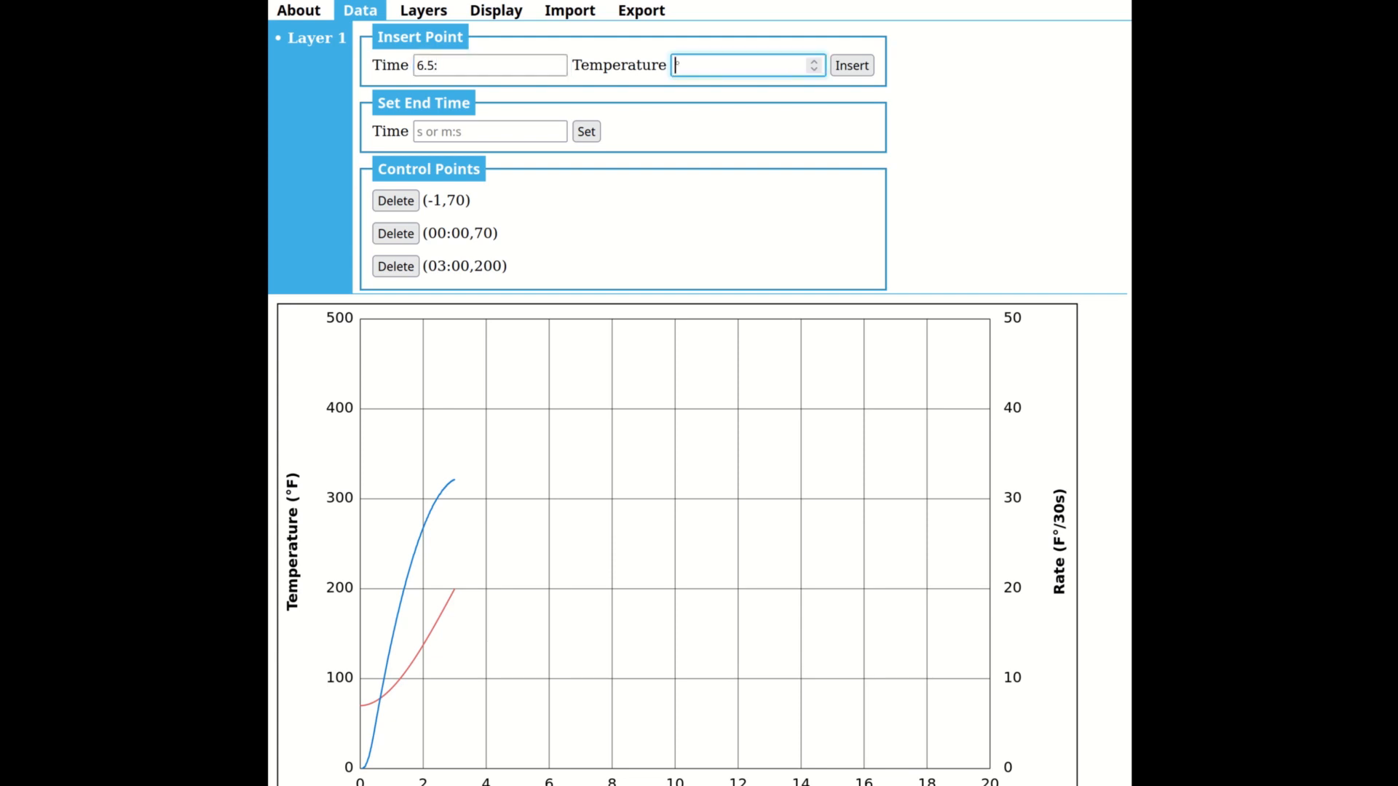
type("300")
key("Tab")
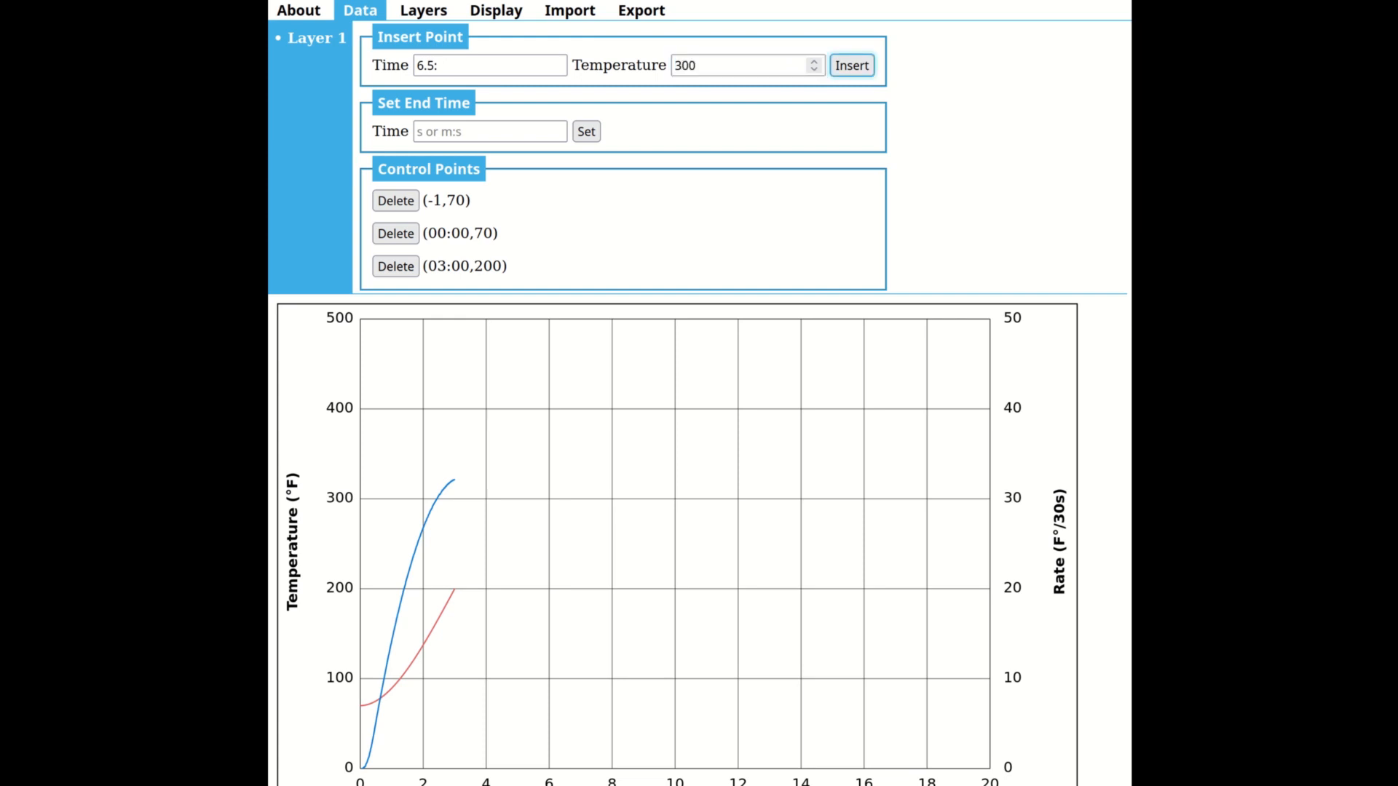
key("Return")
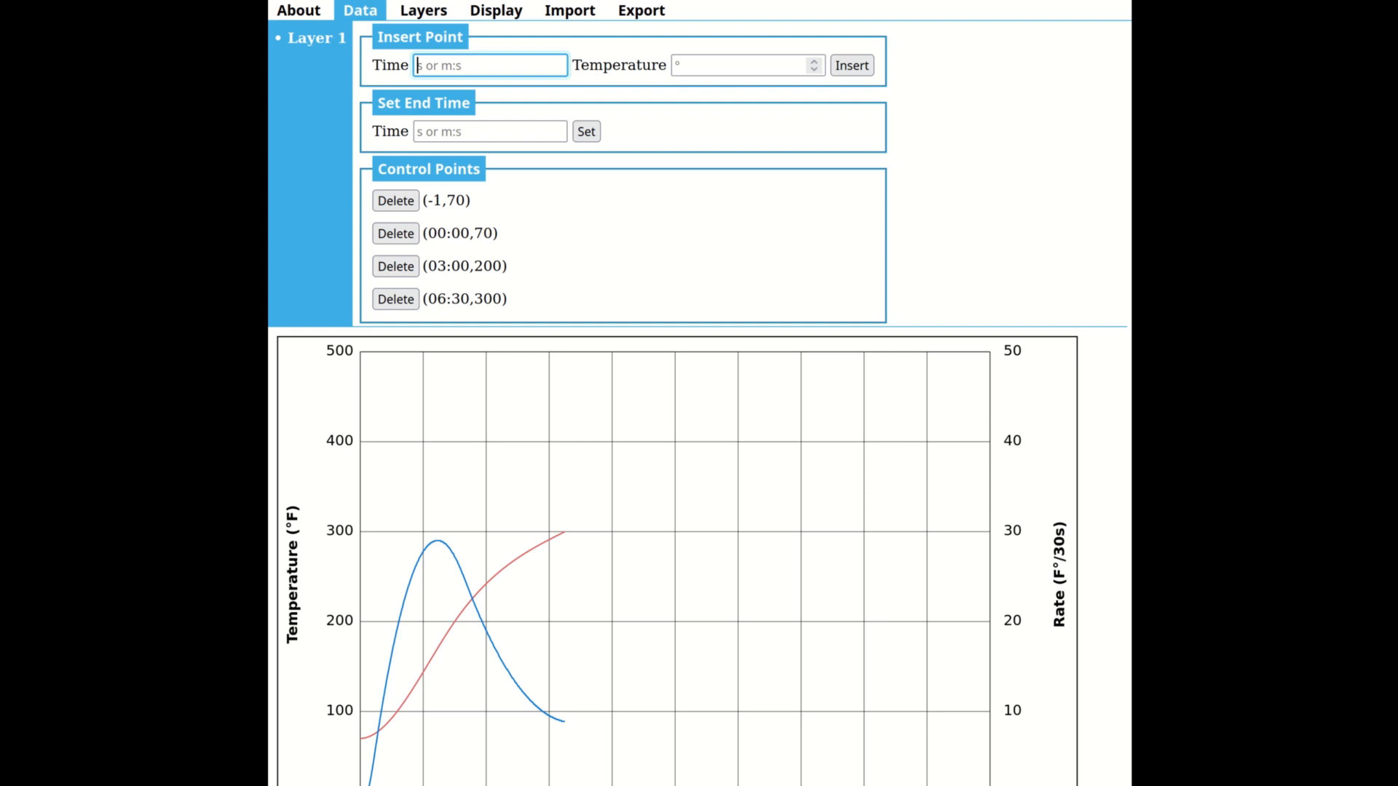
- Insert a control point 100 seconds after 6.5 minutes, entered as 6.5:100, with a temperature of 330°
left_click(514, 12)
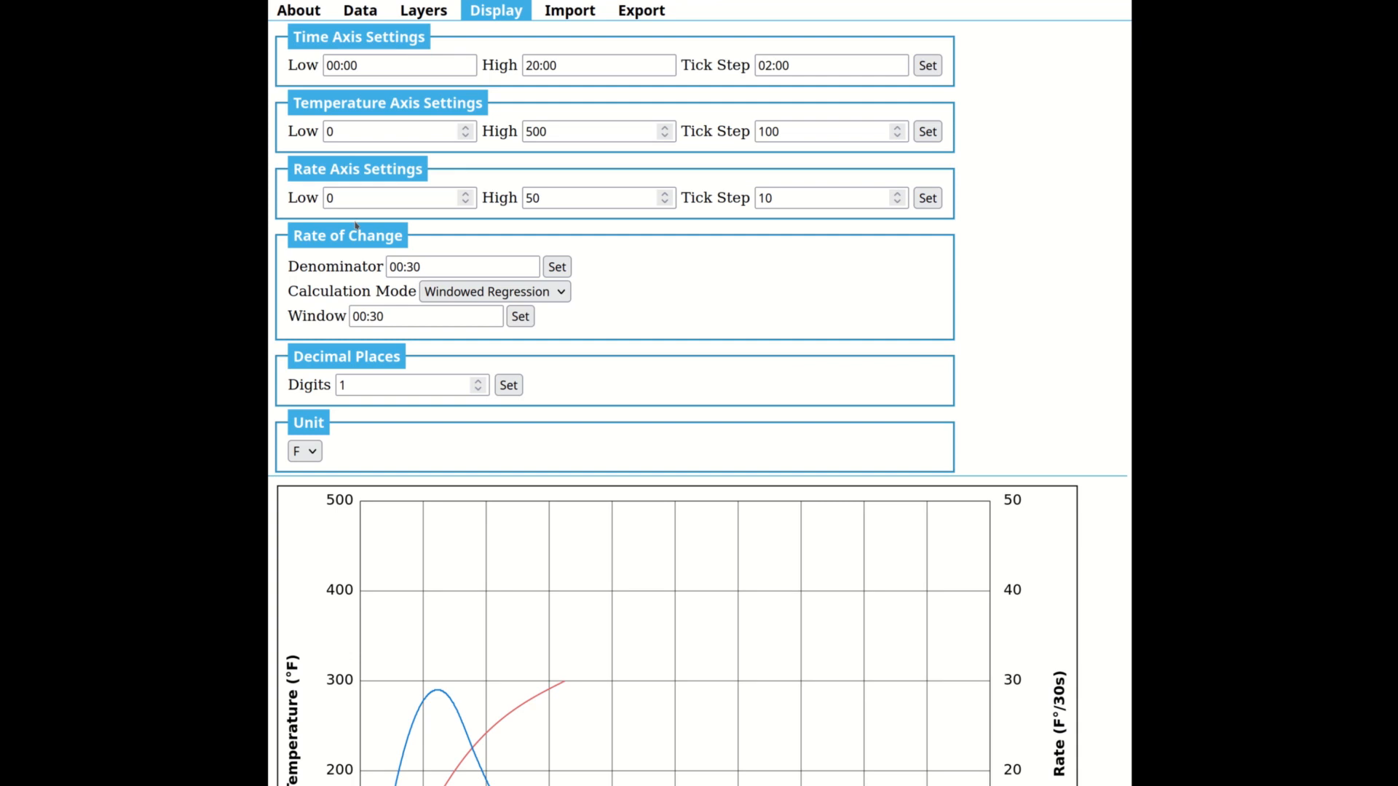
left_click(359, 10)
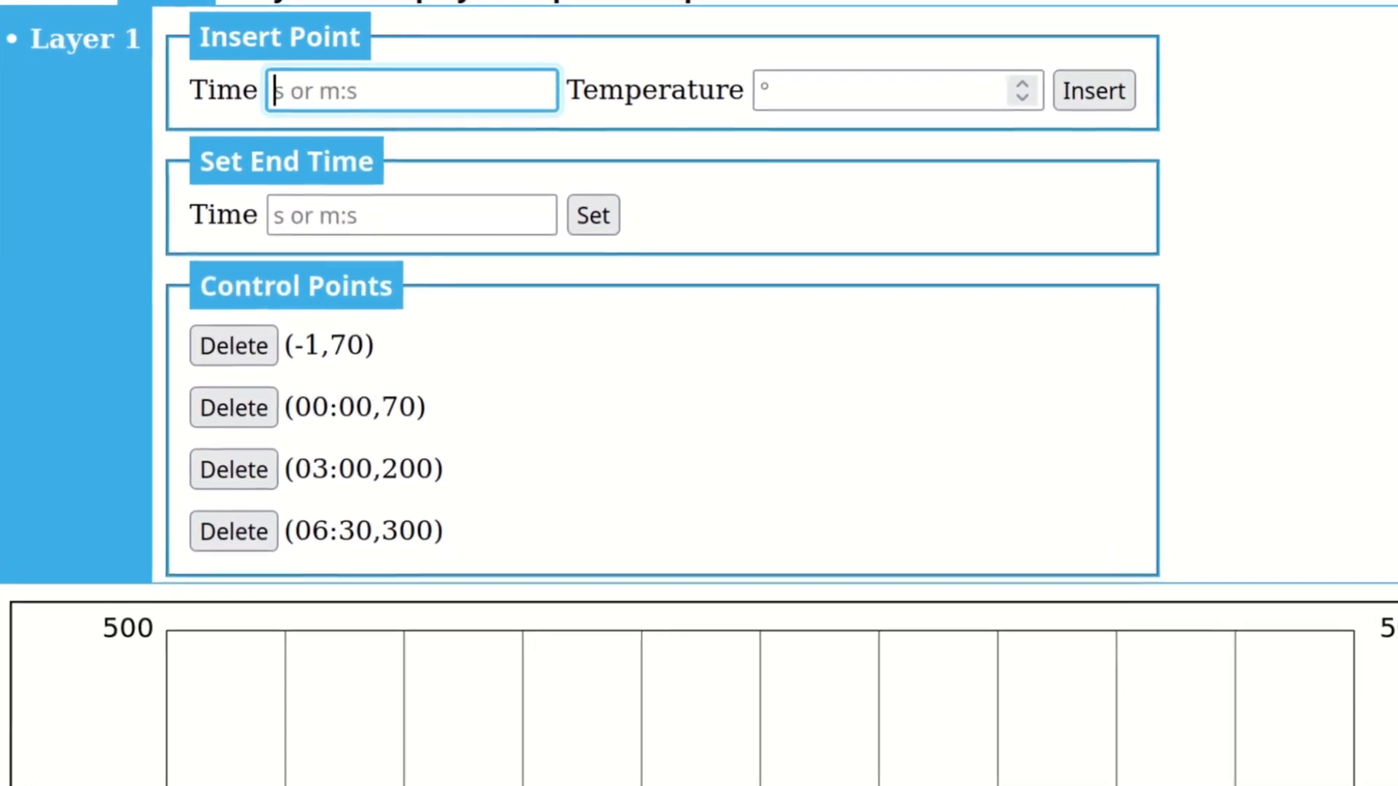
type("8:10")
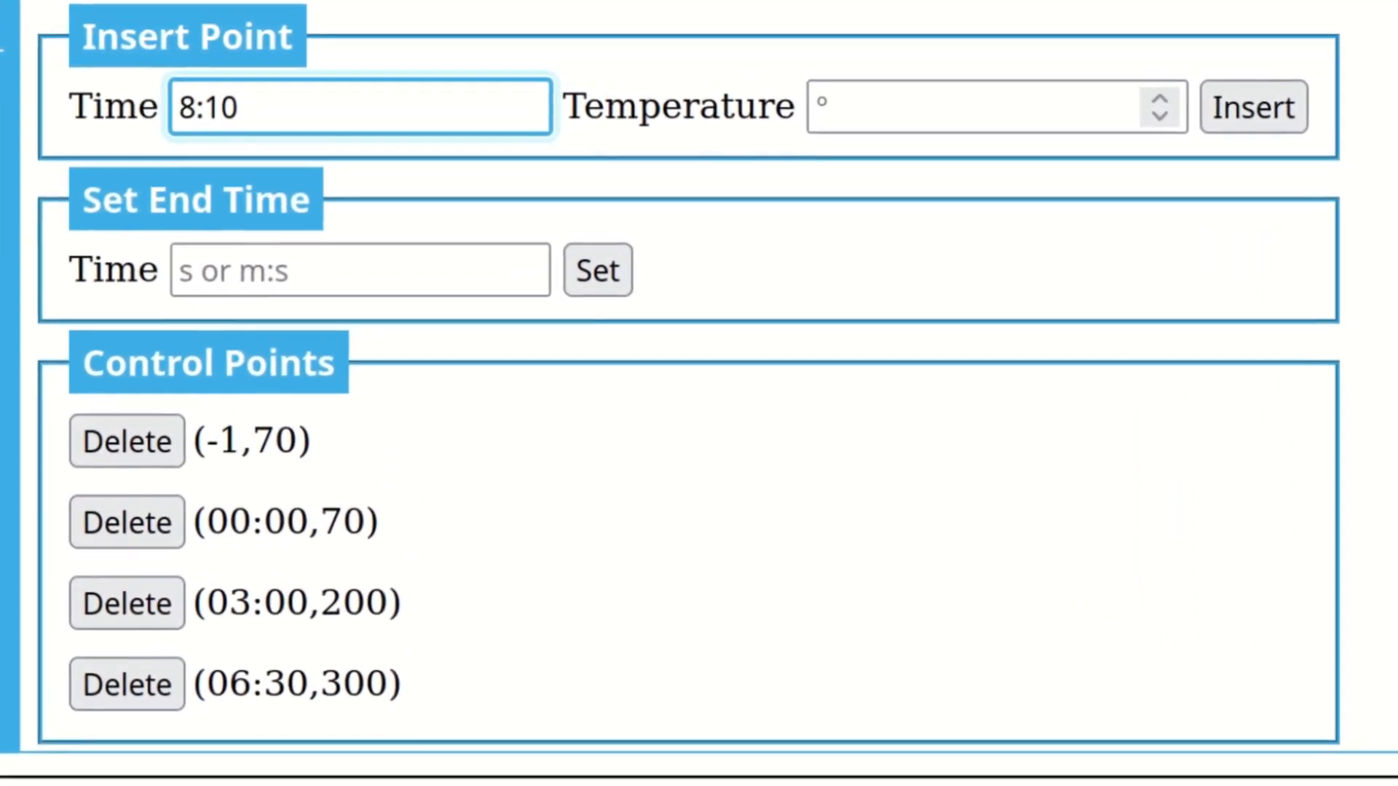
key("BackSpace")
key("BackSpace")
key("BackSpace")
key("BackSpace")
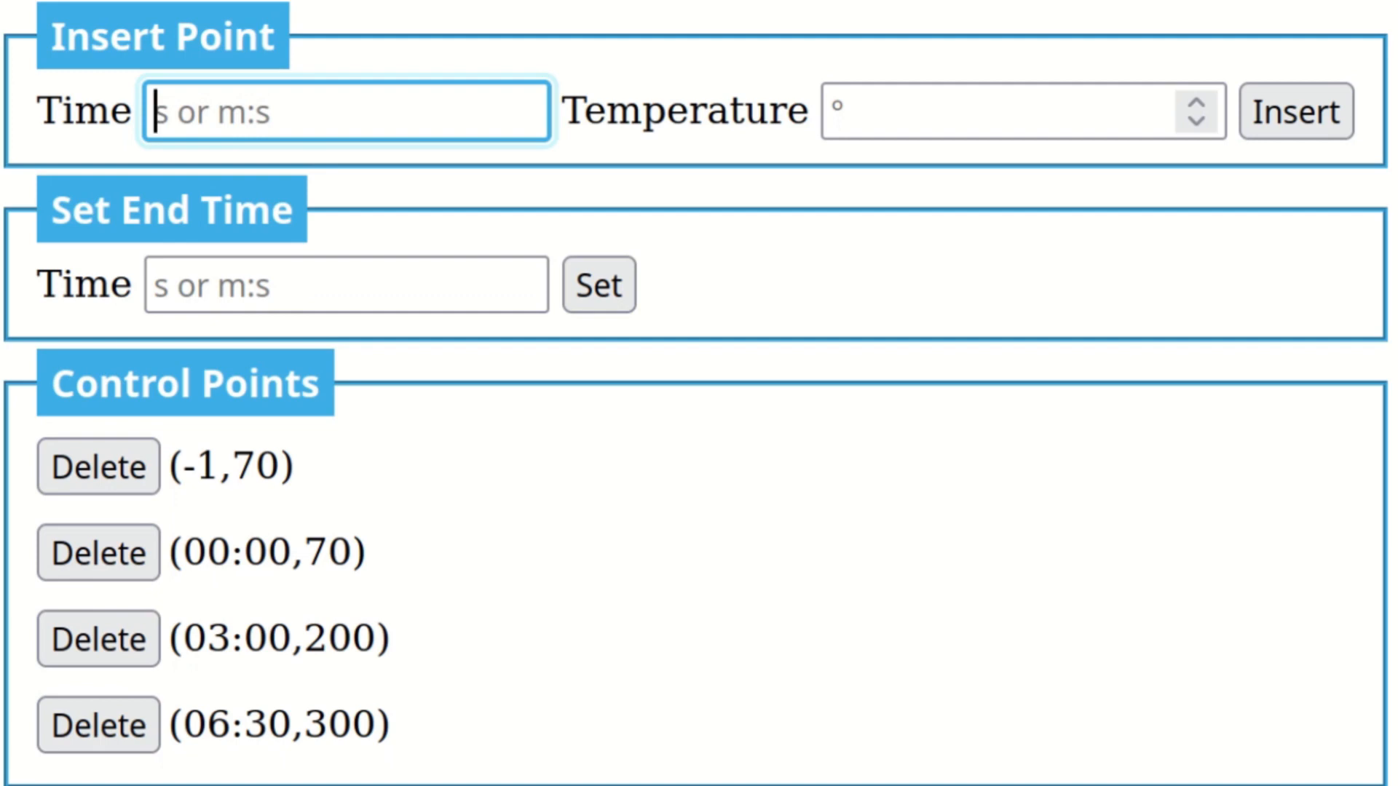
type("6.5:100")
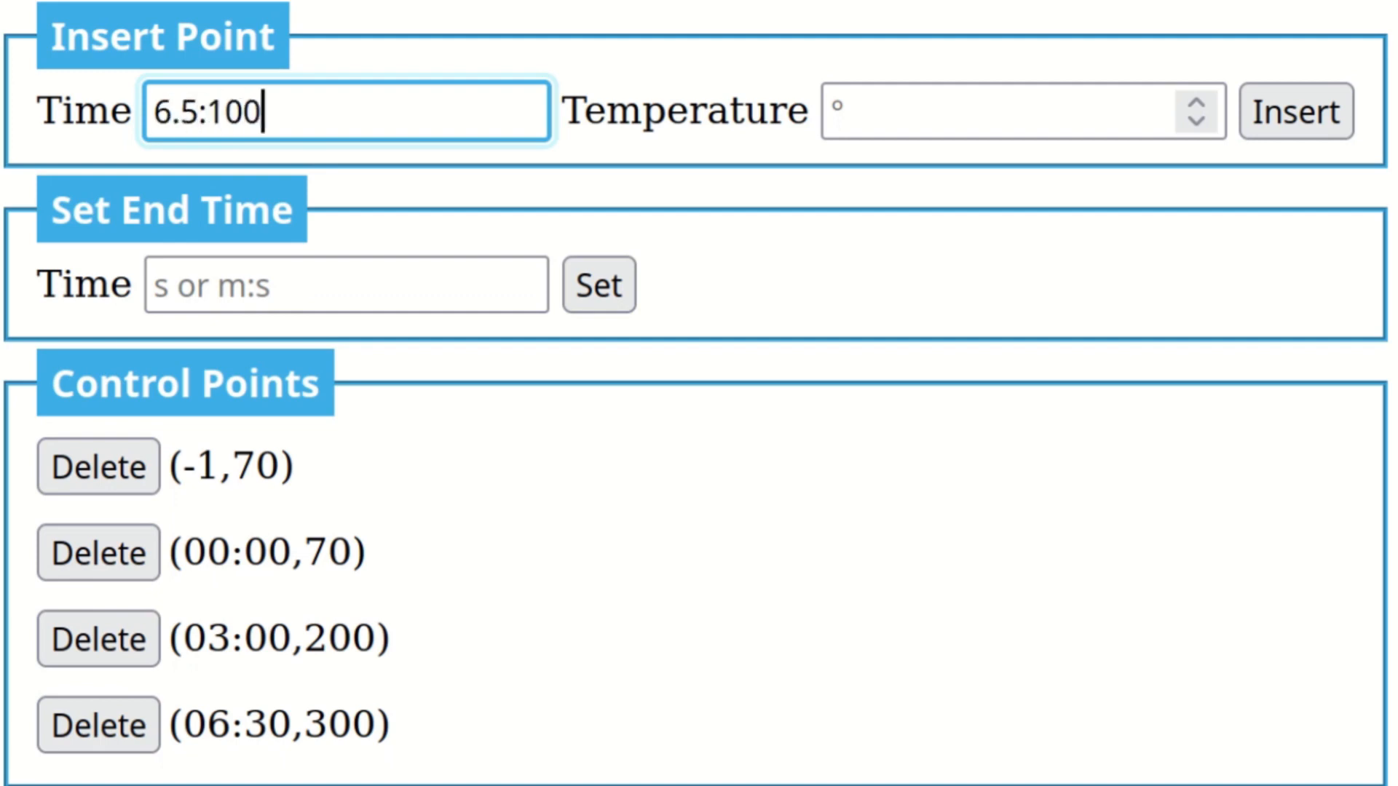
key("Tab")
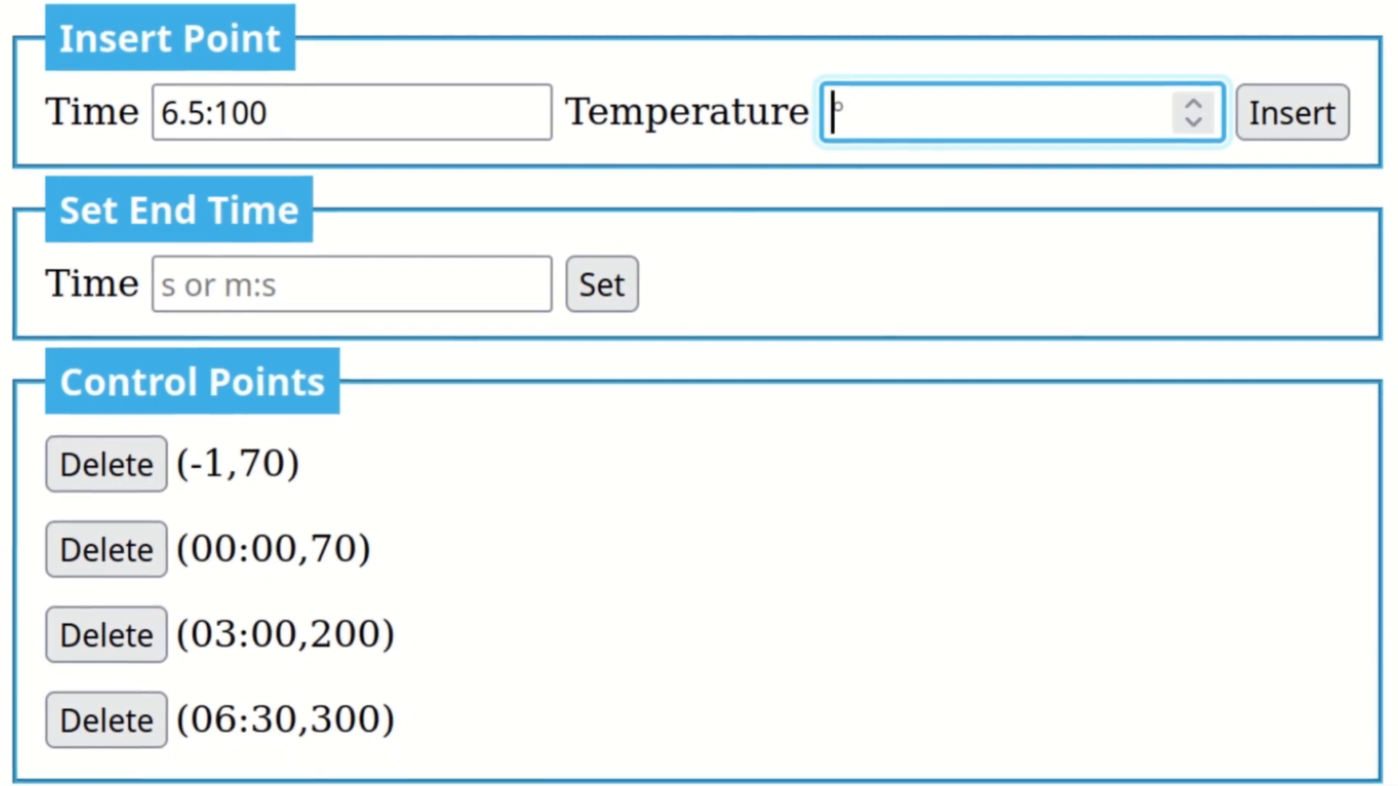
type("330")
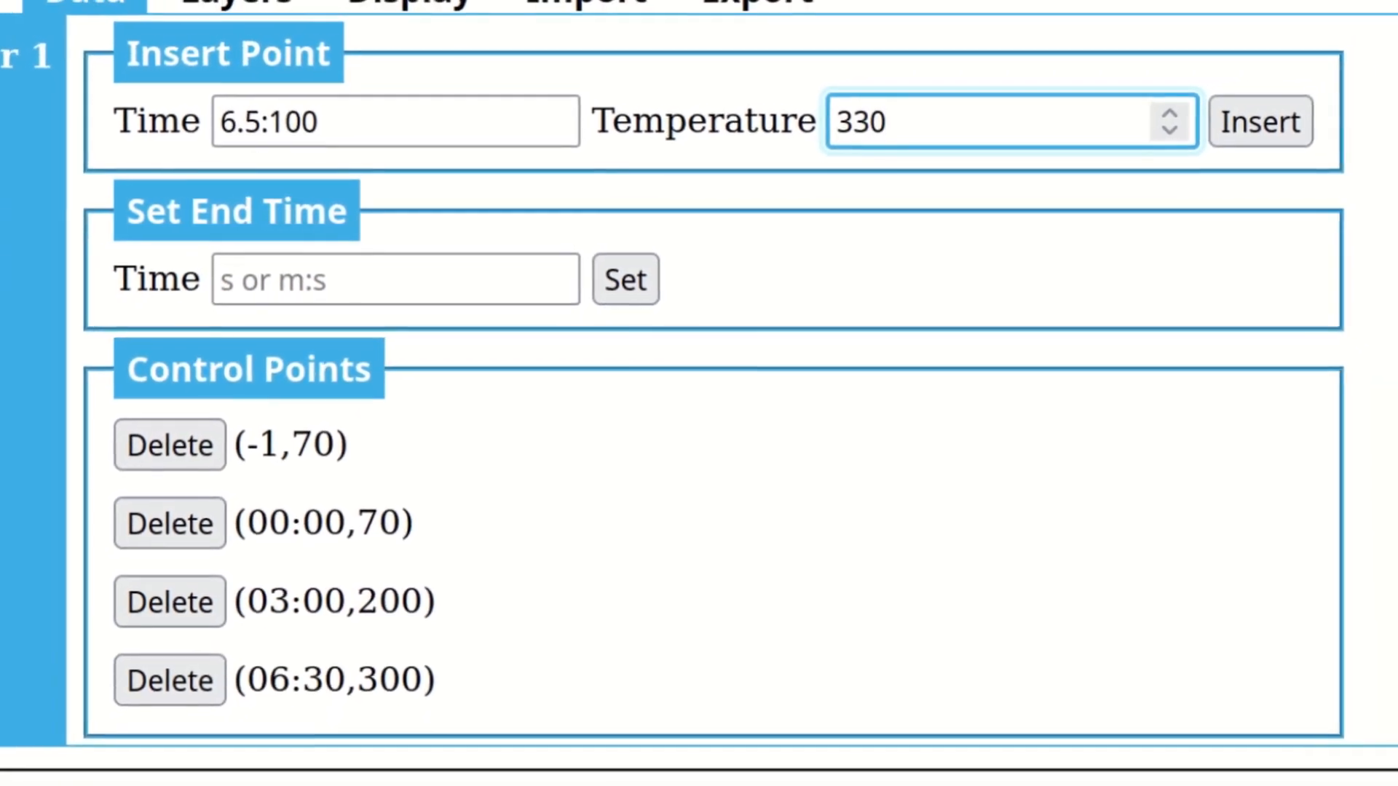
key("Tab")
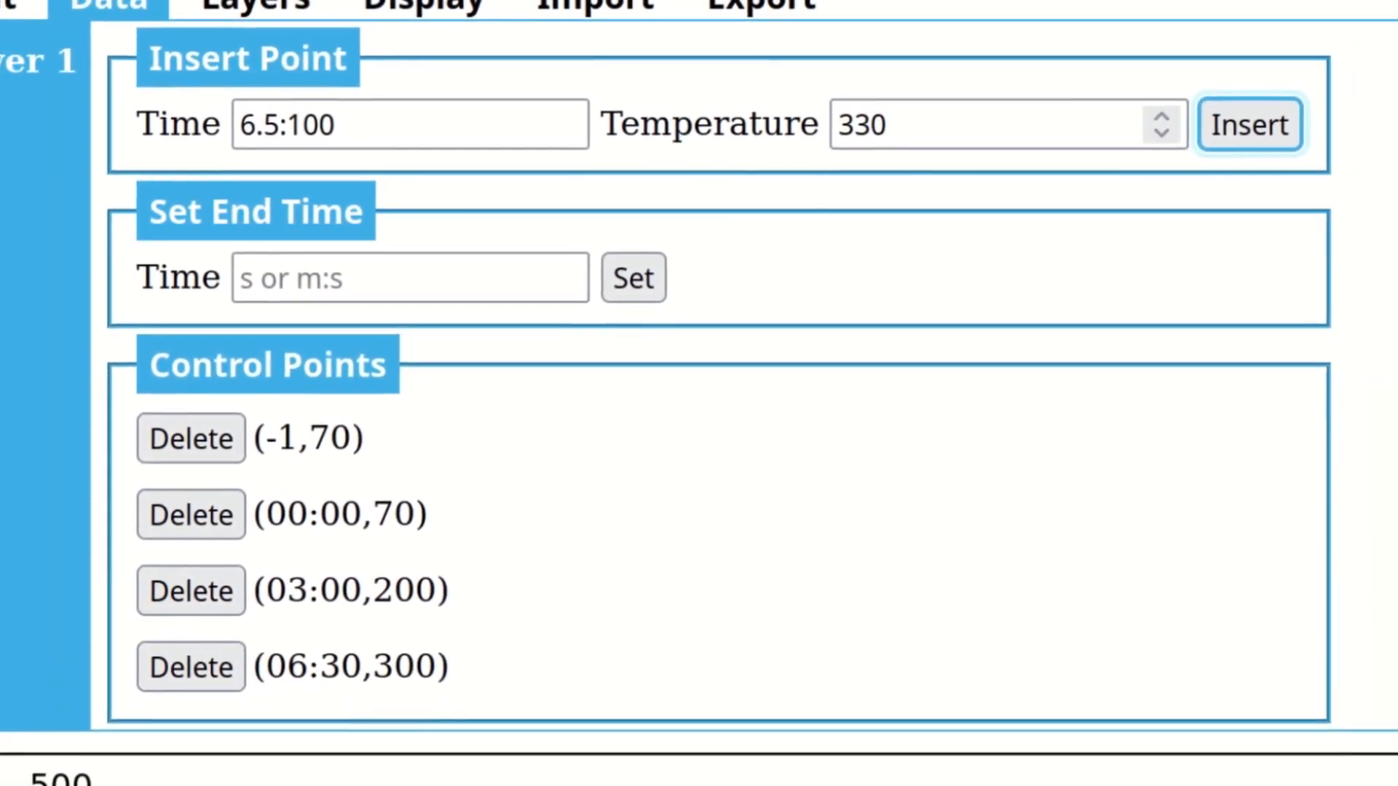
key("Return")
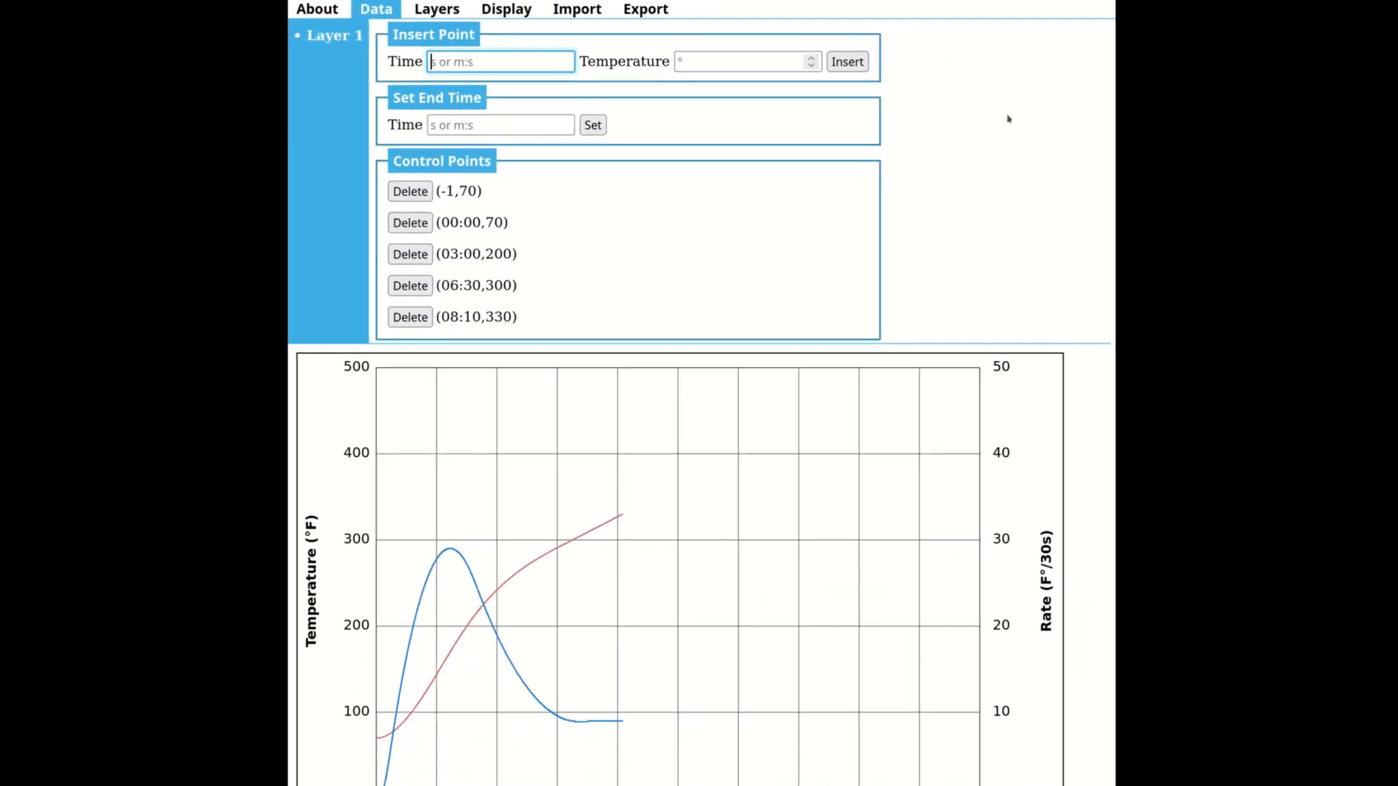
- Insert a control point at the 11-minute mark with a temperature of 380°
type("11:")
key("Tab")
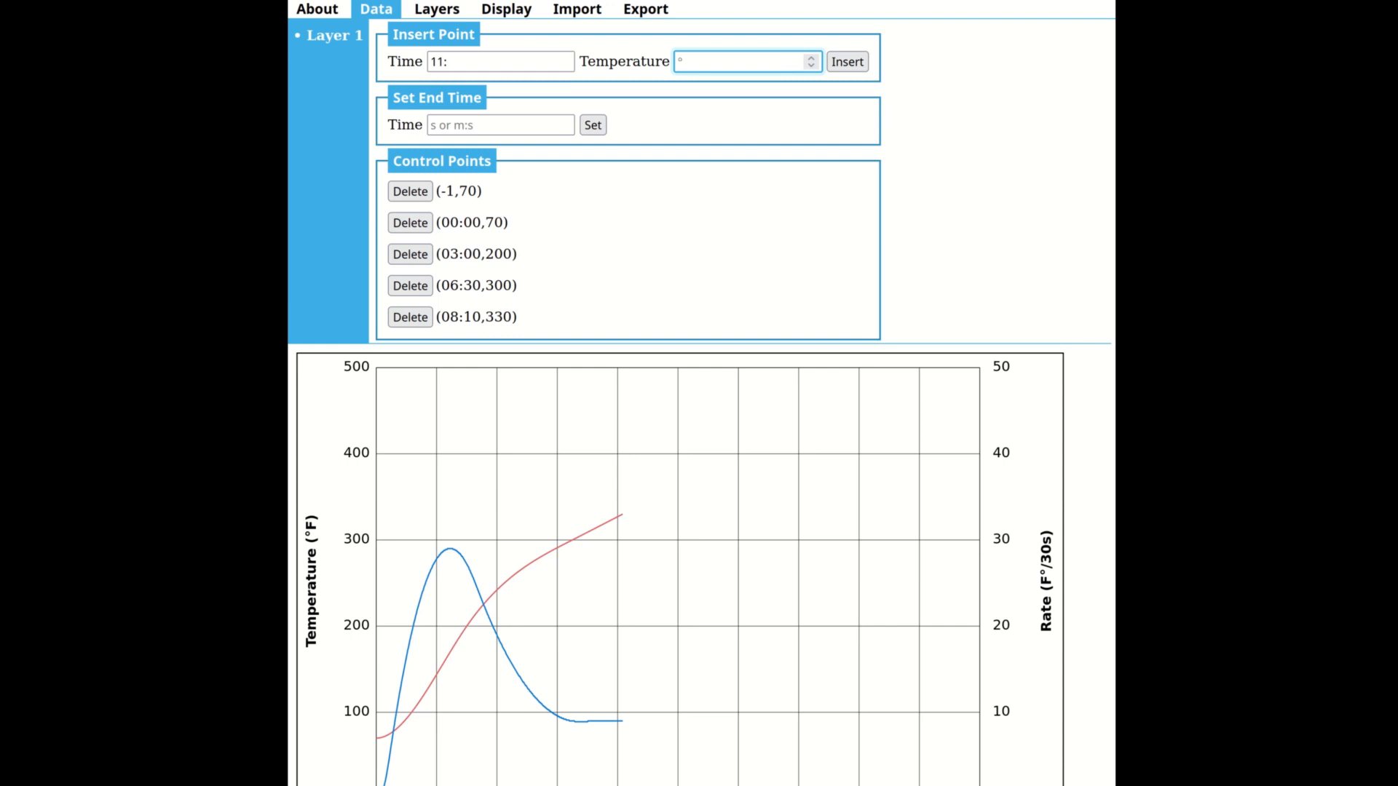
type("380")
key("Tab")
key("Return")
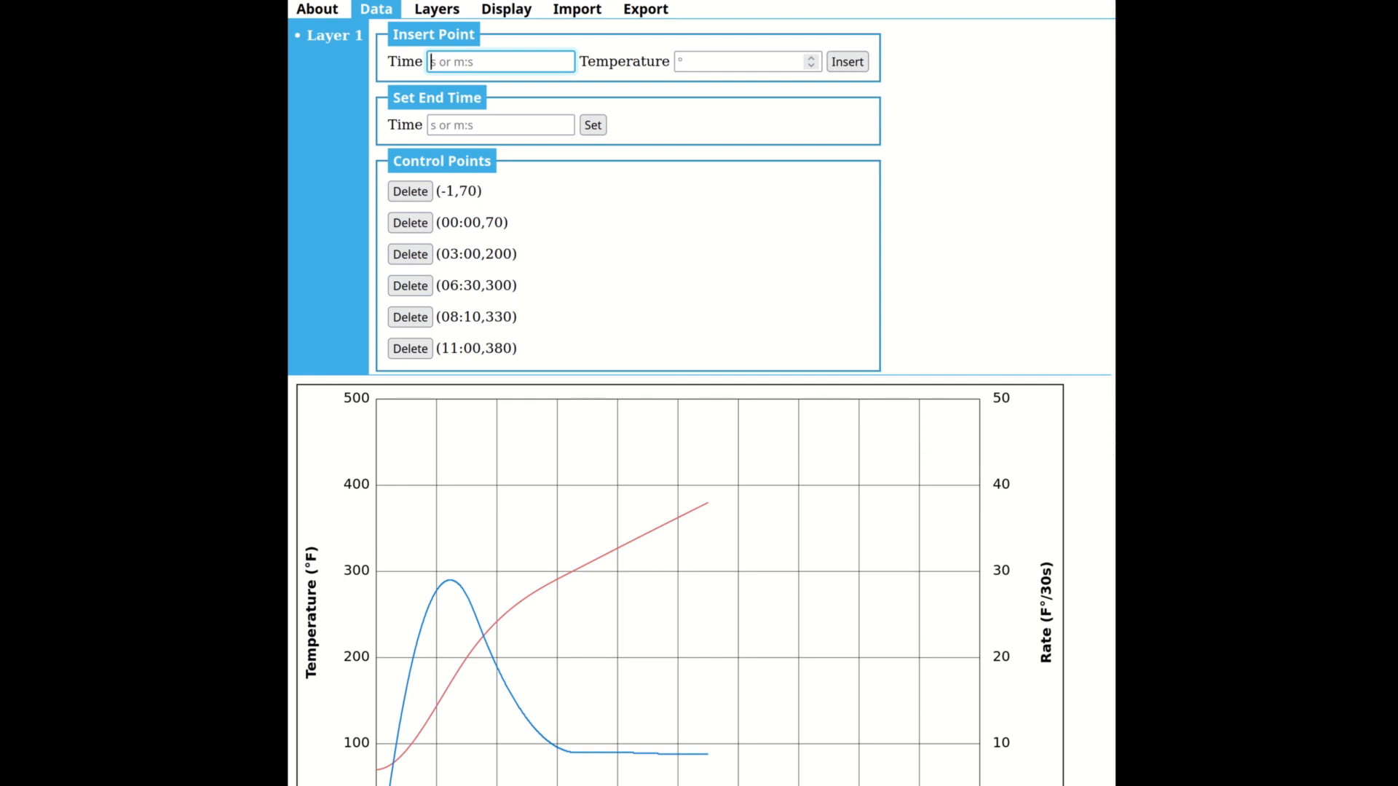
- Insert the final control point at 14:30 with a temperature of 410°
type("14:30")
key("Tab")
type("410")
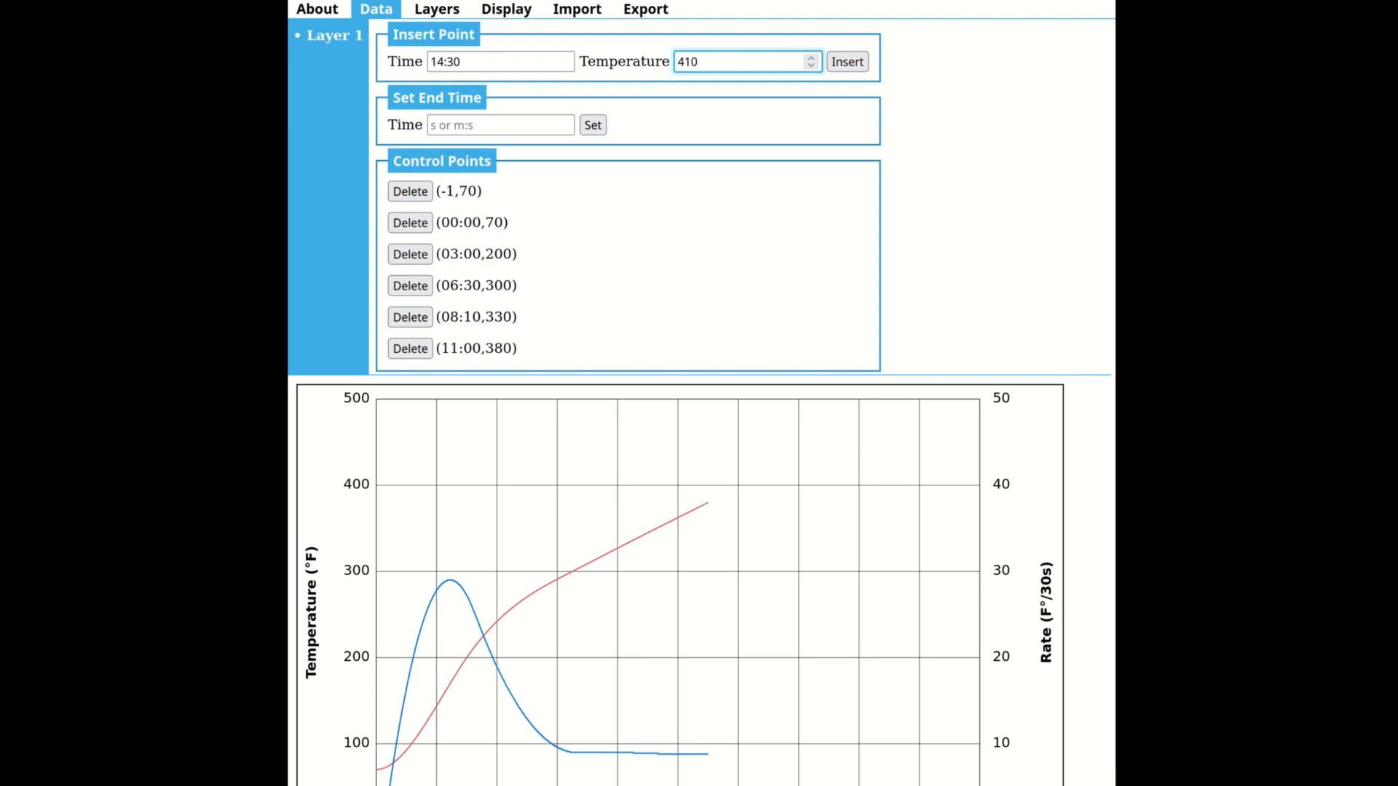
key("Tab")
key("Return")
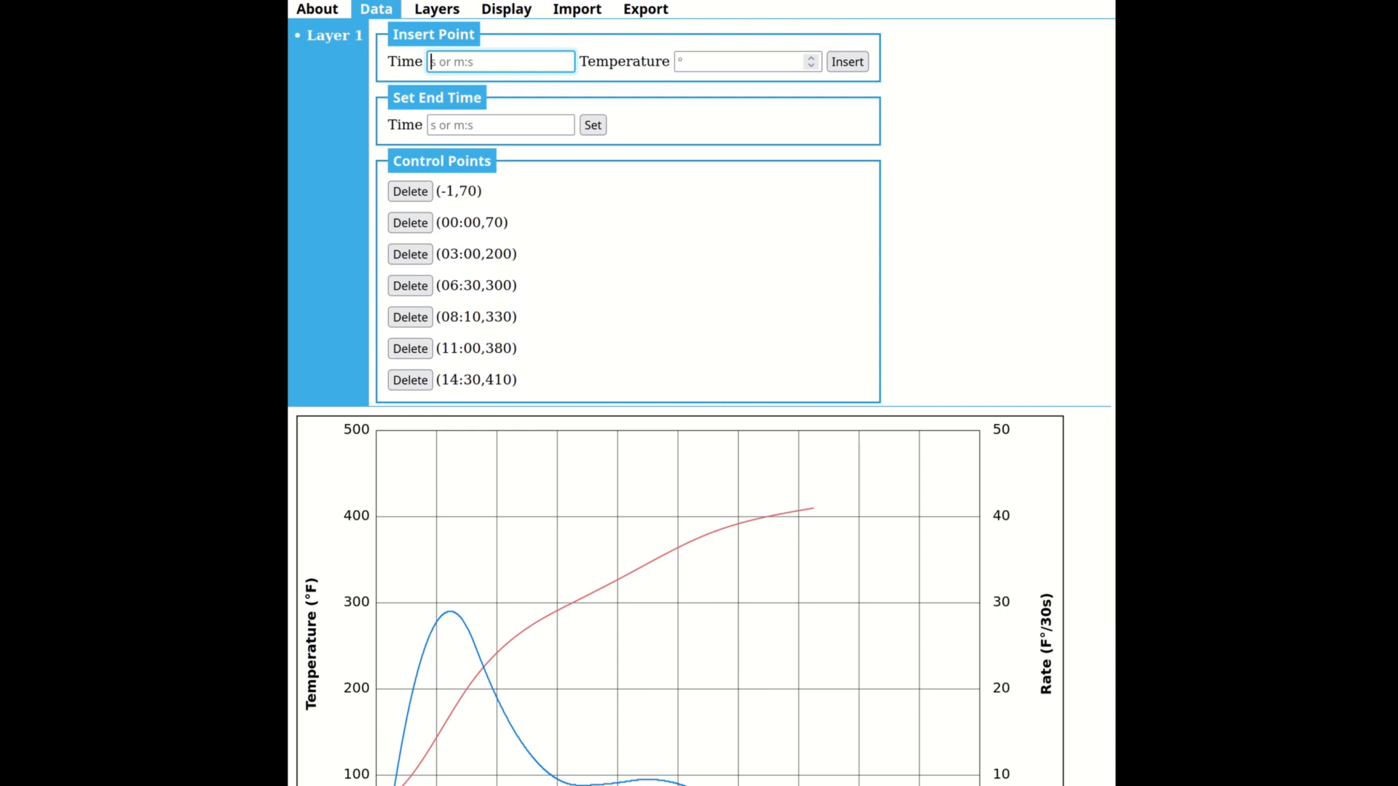
- Review the plotted curve and delete the two 70° control points at times -1 and 00:00
scroll(1024, 309, "down", 5)
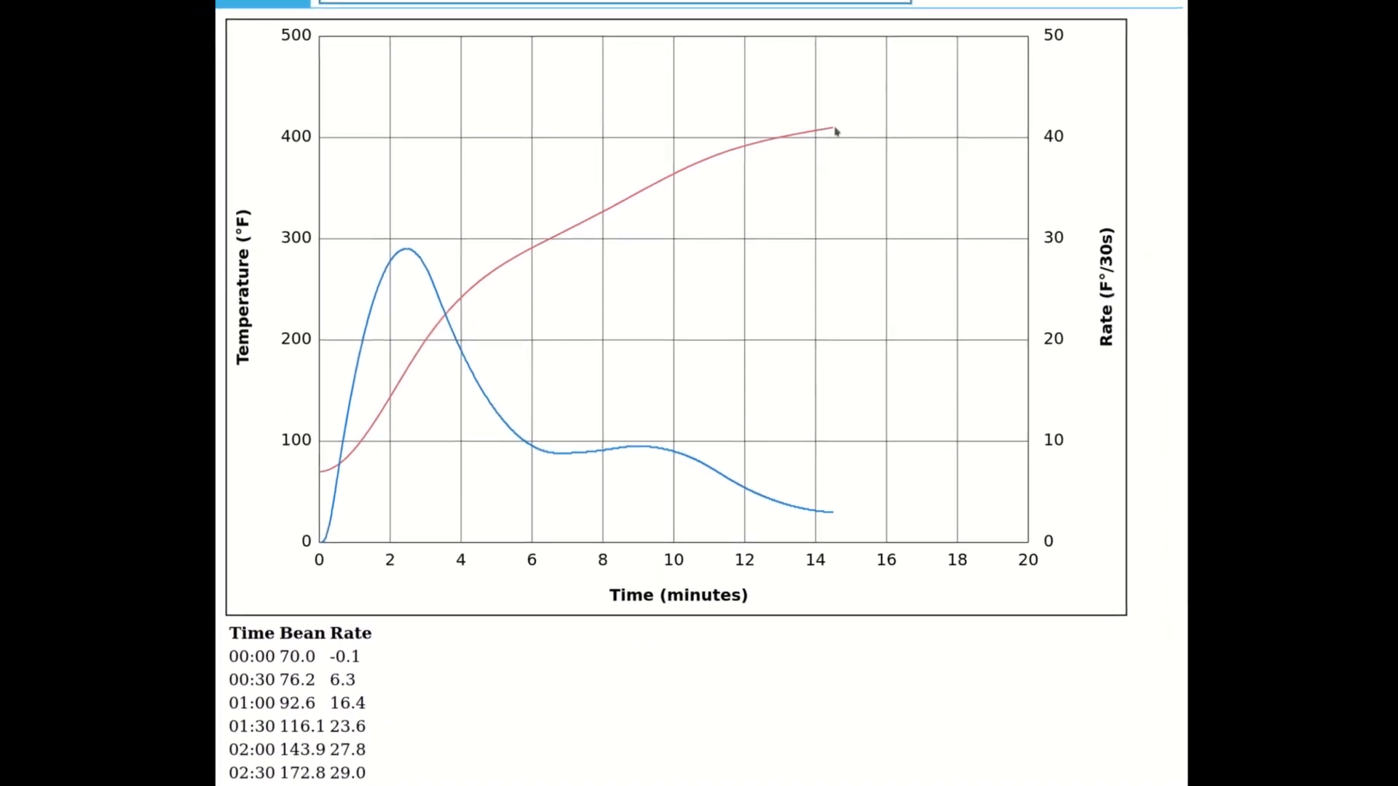
scroll(728, 253, "up", 5)
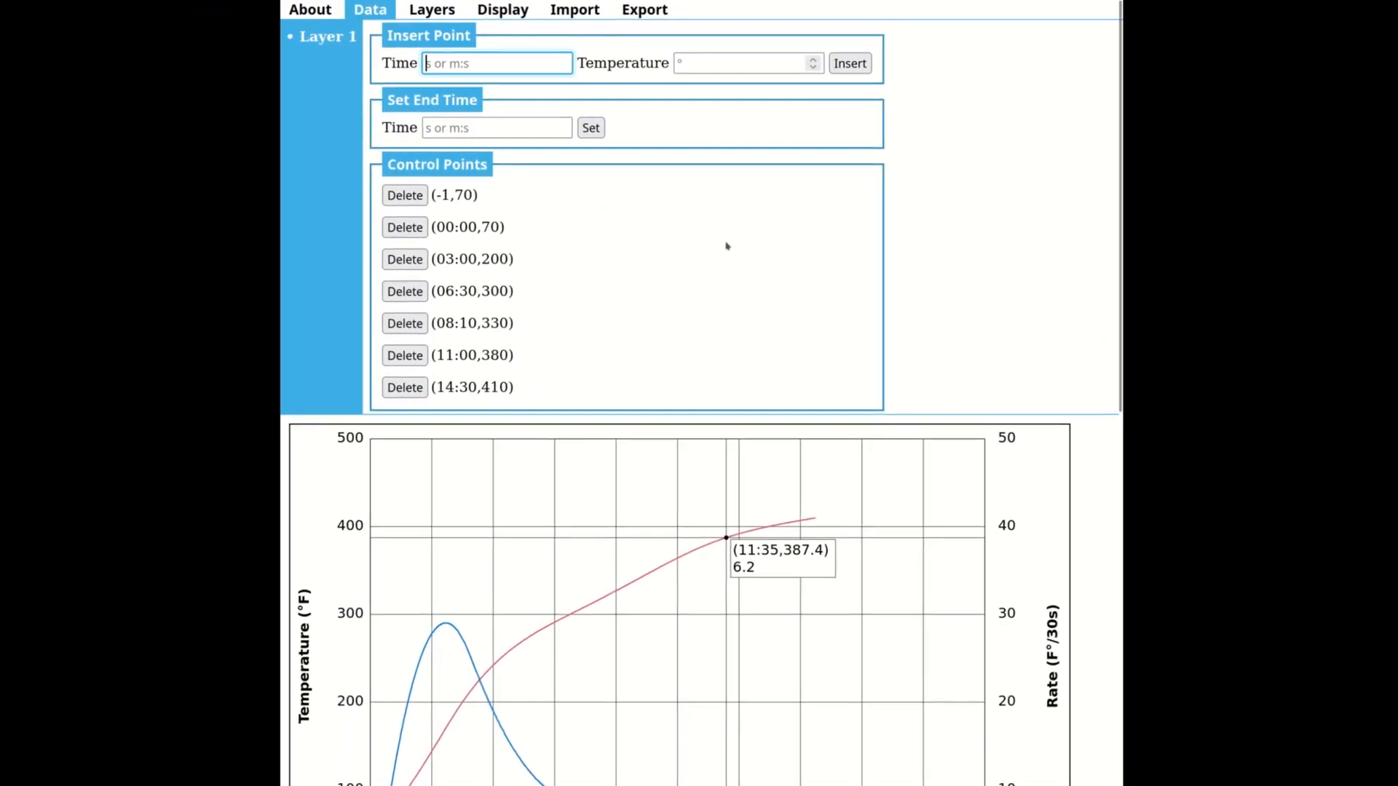
left_click(401, 202)
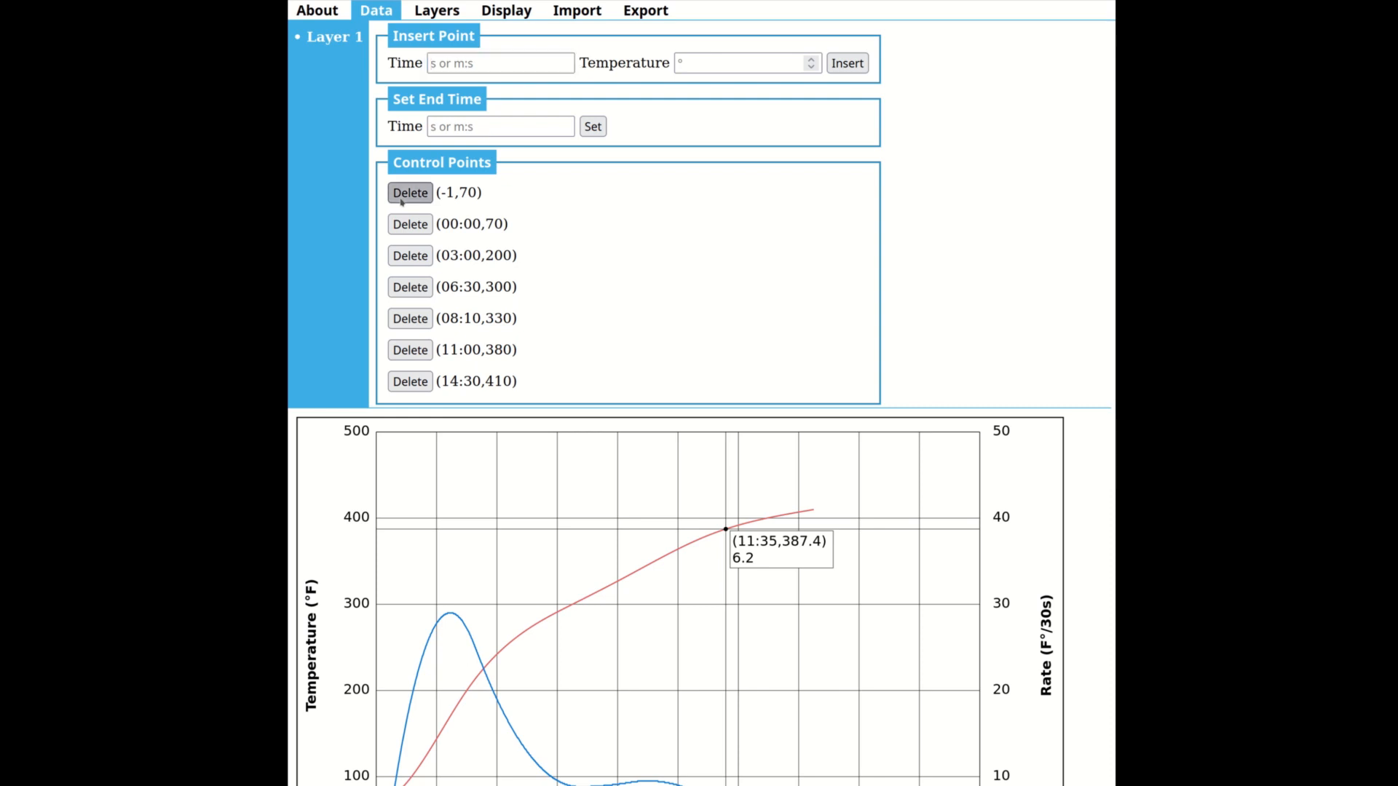
left_click(401, 202)
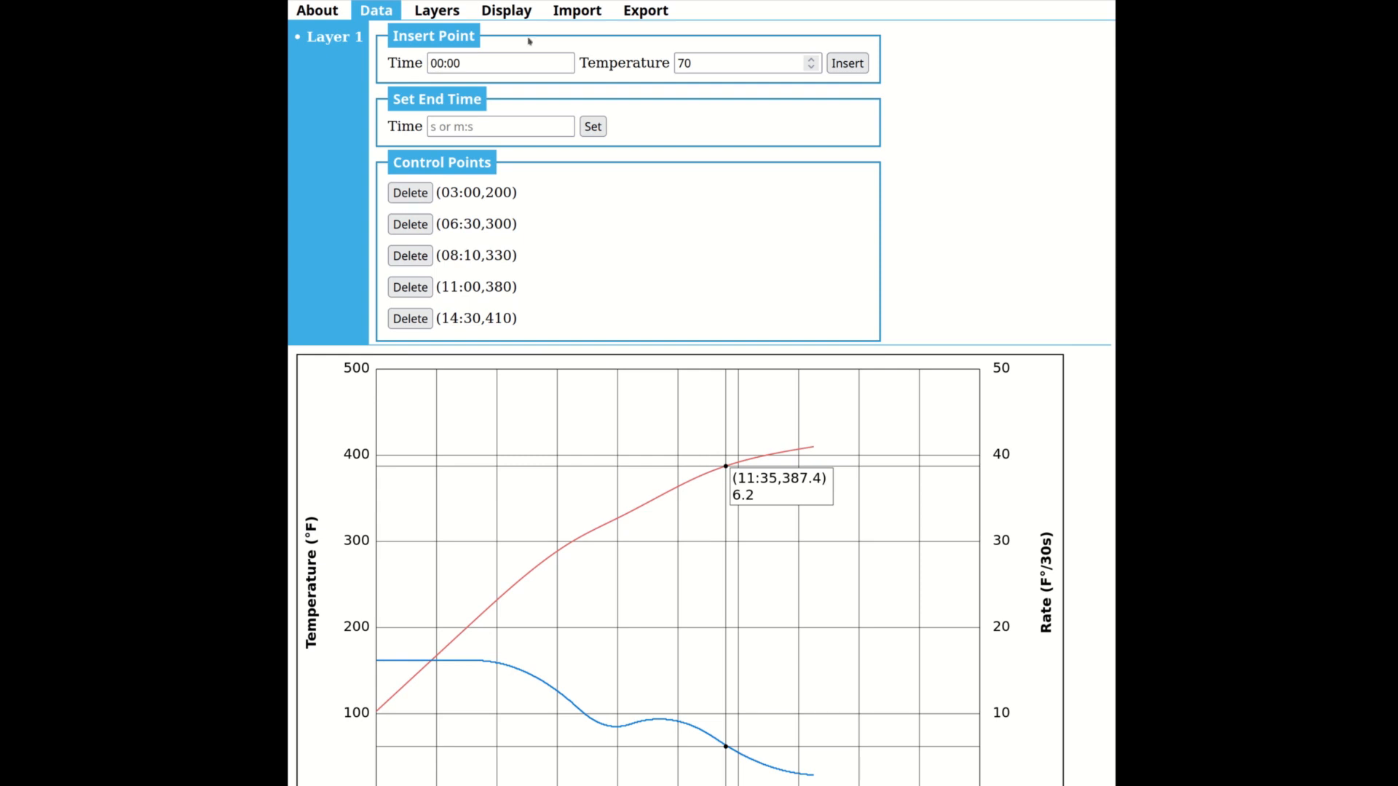
- Replace the 70° control point at 00:00 with one at 340°
left_click(846, 65)
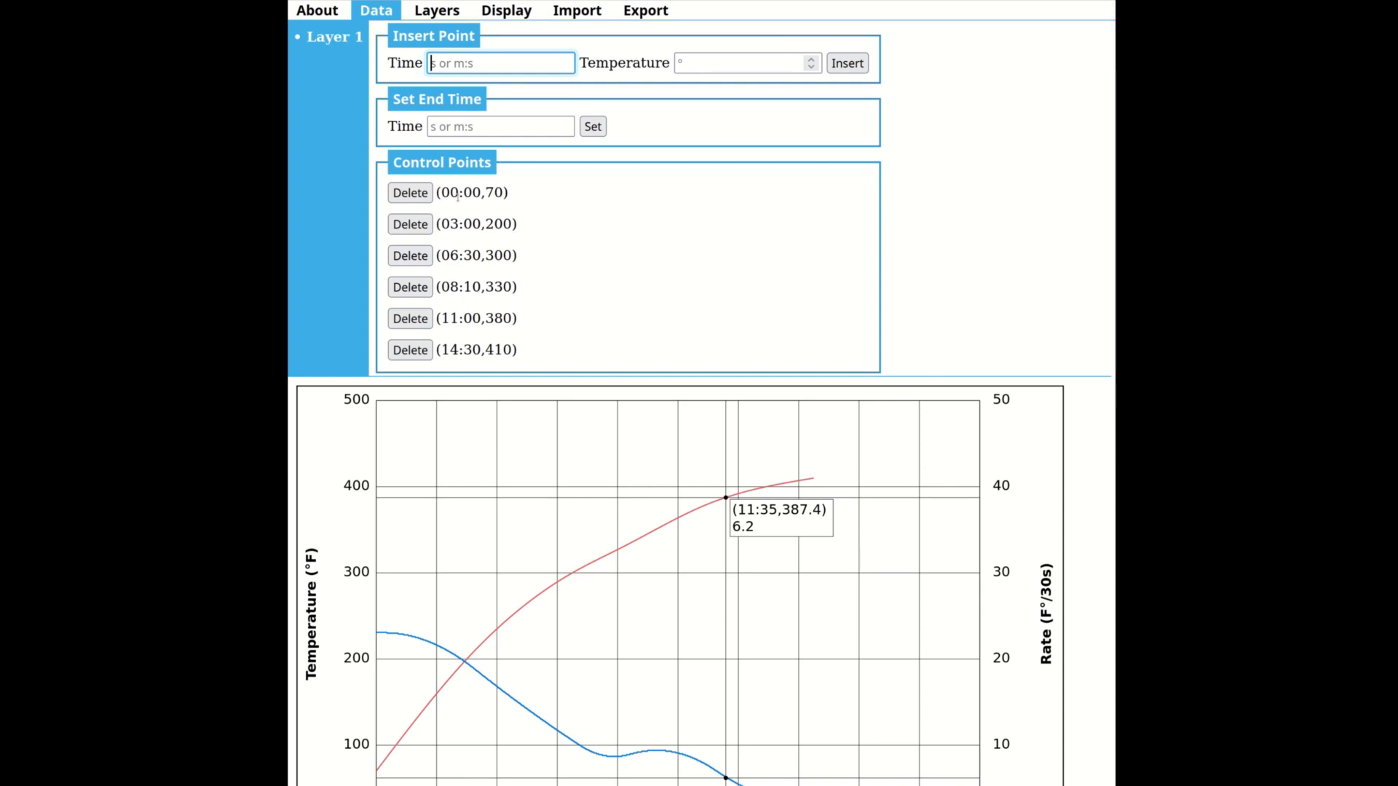
left_click(412, 195)
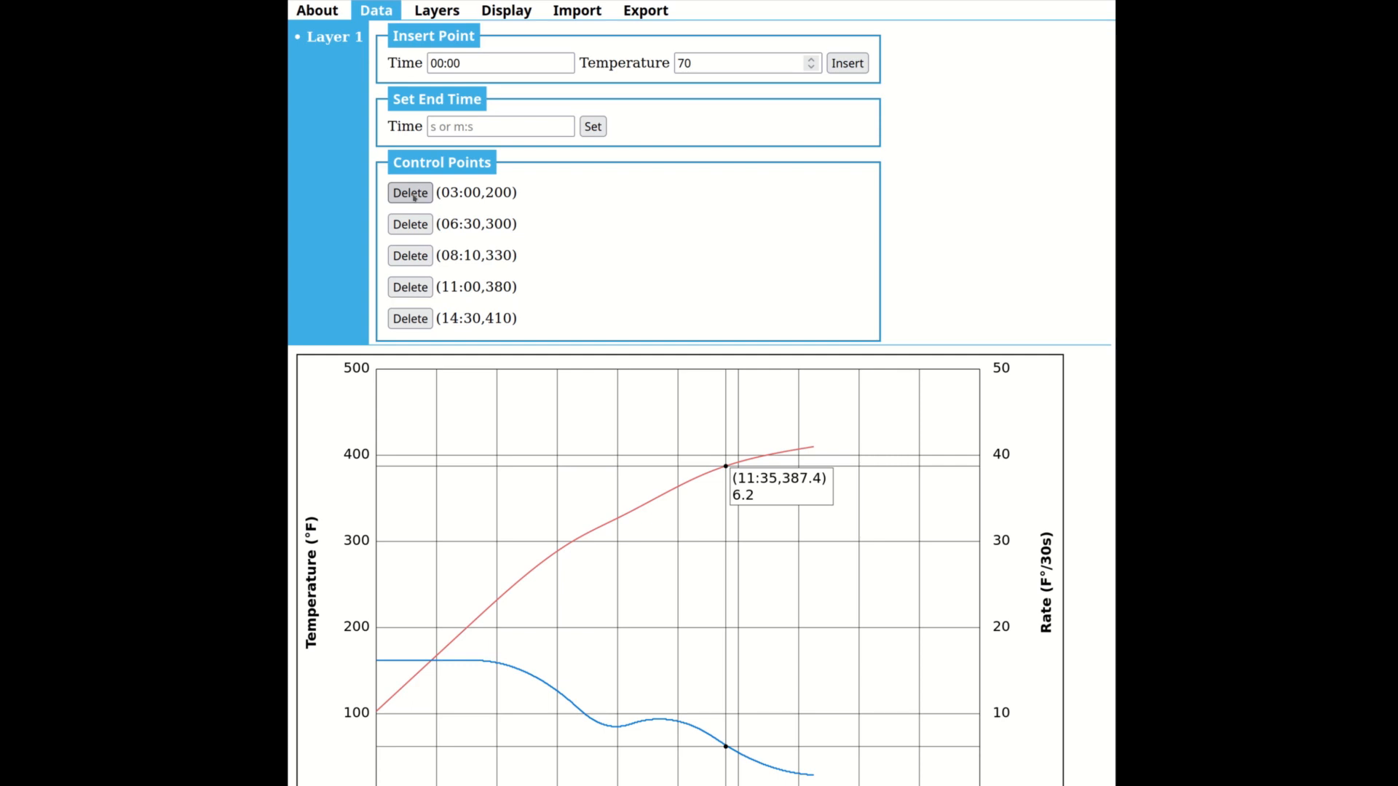
left_click(711, 61)
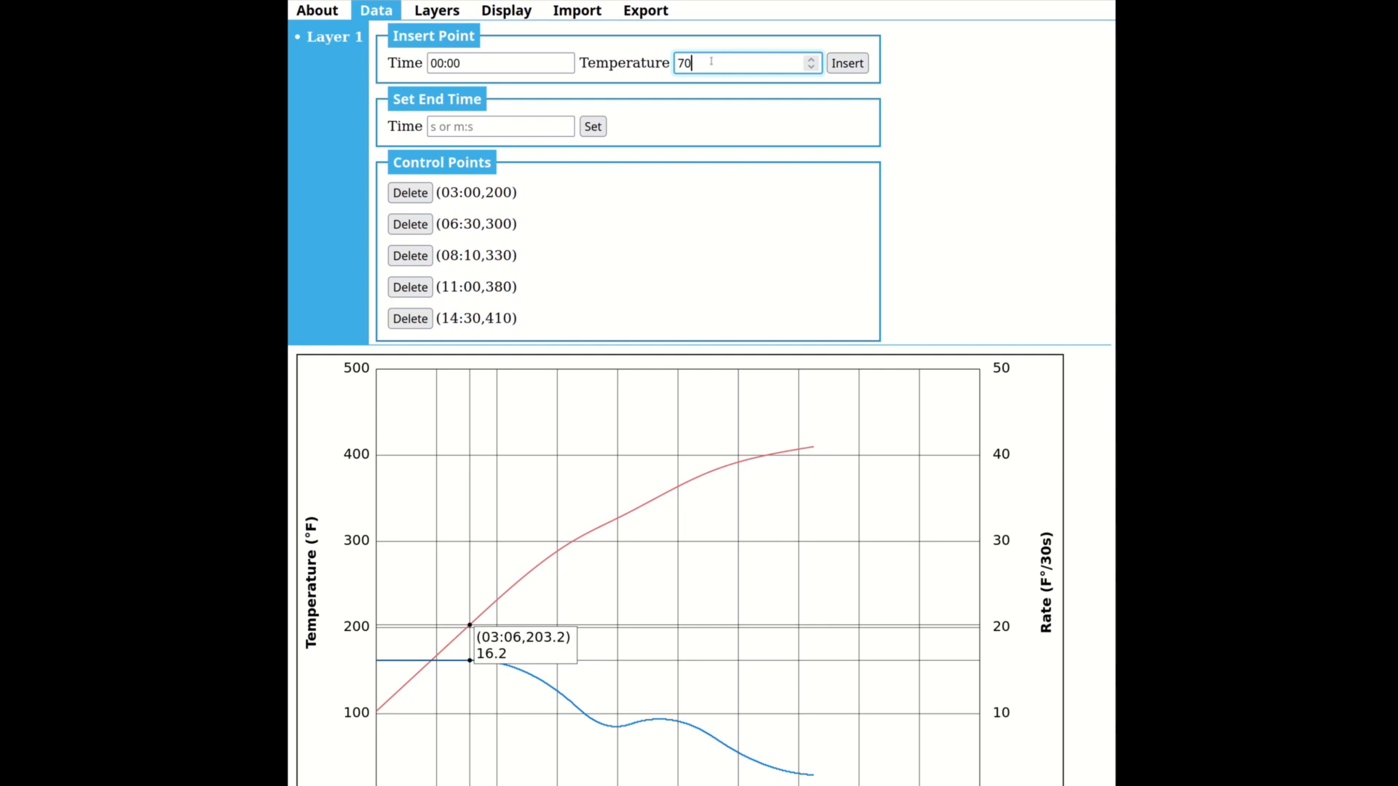
key("BackSpace")
key("BackSpace")
type("340")
key("Tab")
key("Return")
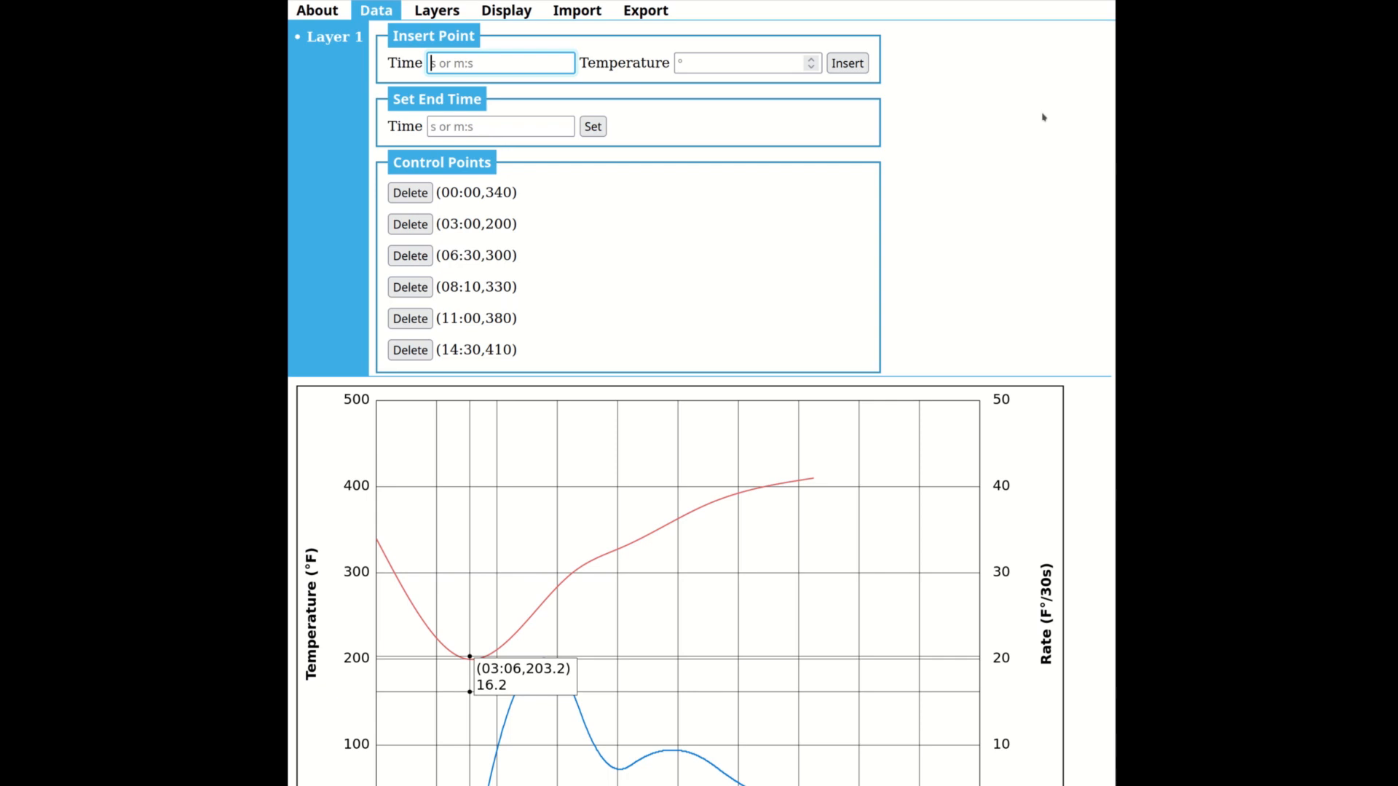
- Insert a control point at 1.5 minutes, entered as 1.5:, with a temperature of 165°
type("1.5:")
key("Tab")
type("1")
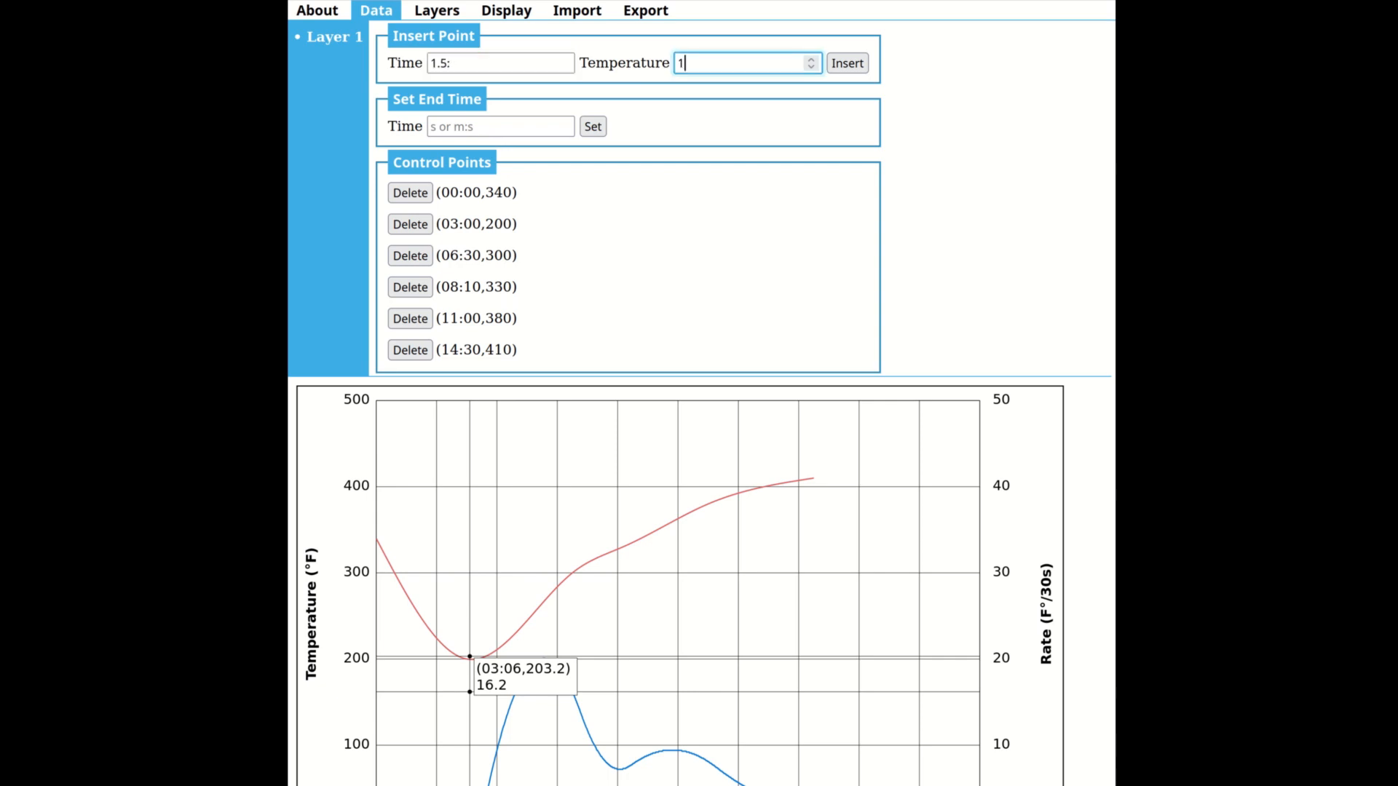
type("65")
key("Tab")
key("Return")
scroll(470, 656, "down", 3)
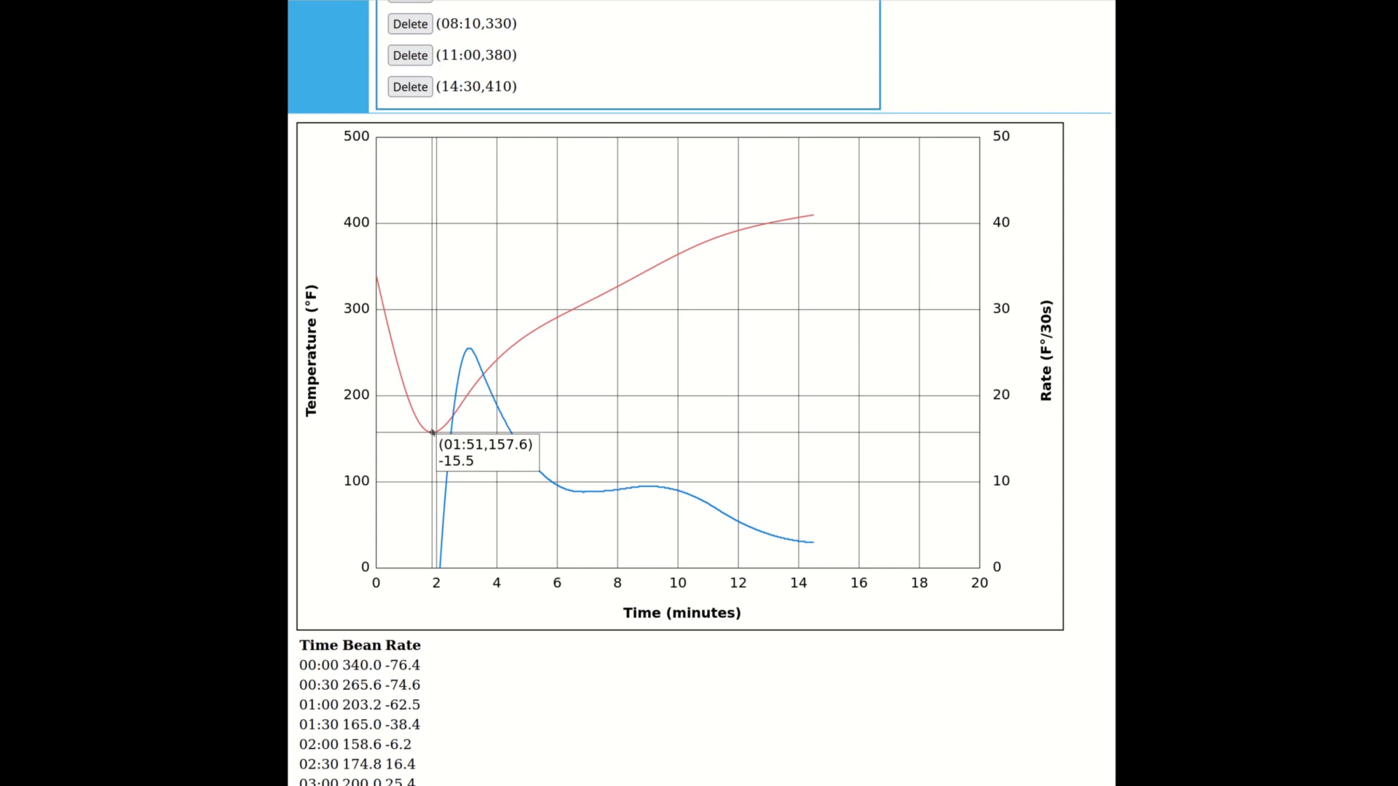
- Insert a control point at 1:20 with a temperature of 167°
scroll(699, 393, "up", 3)
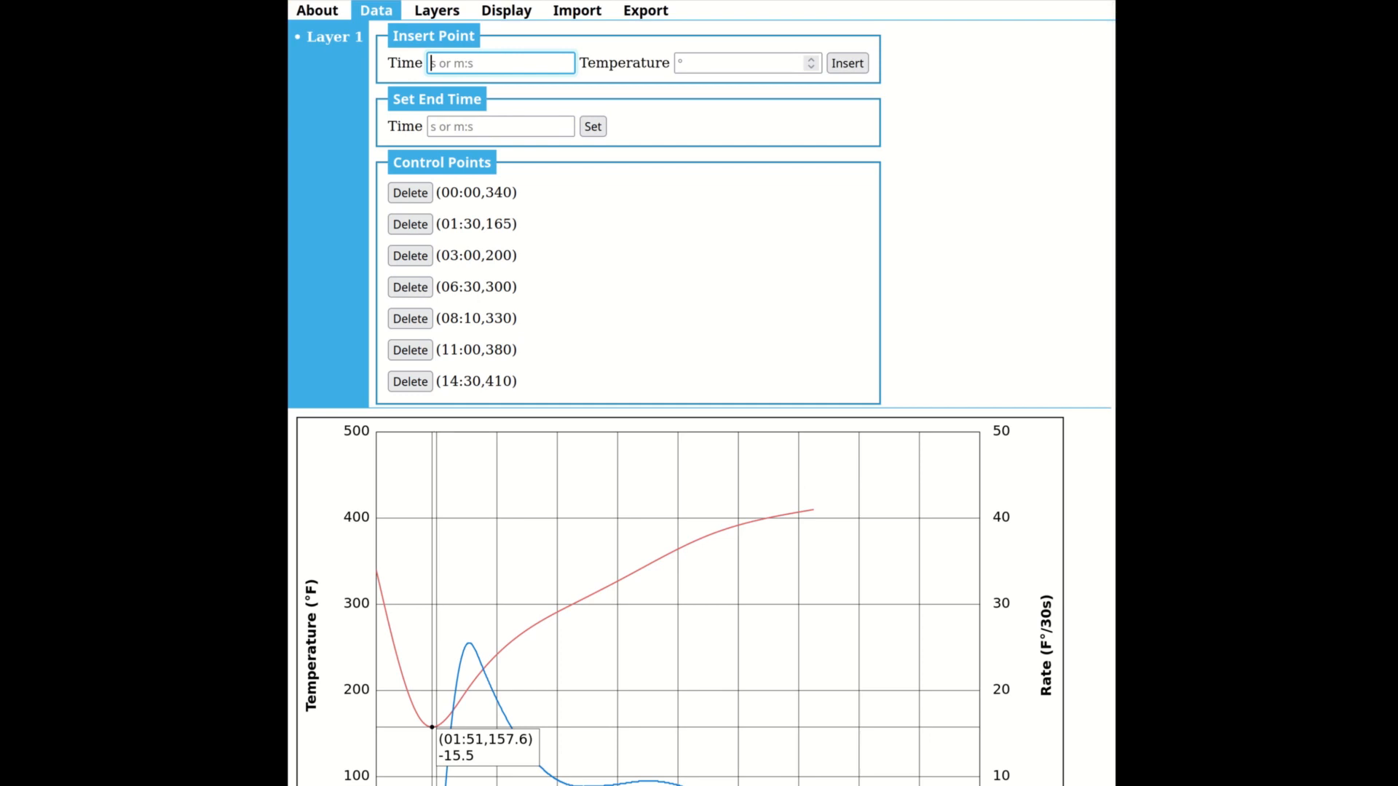
type("1:20")
key("Tab")
type("167")
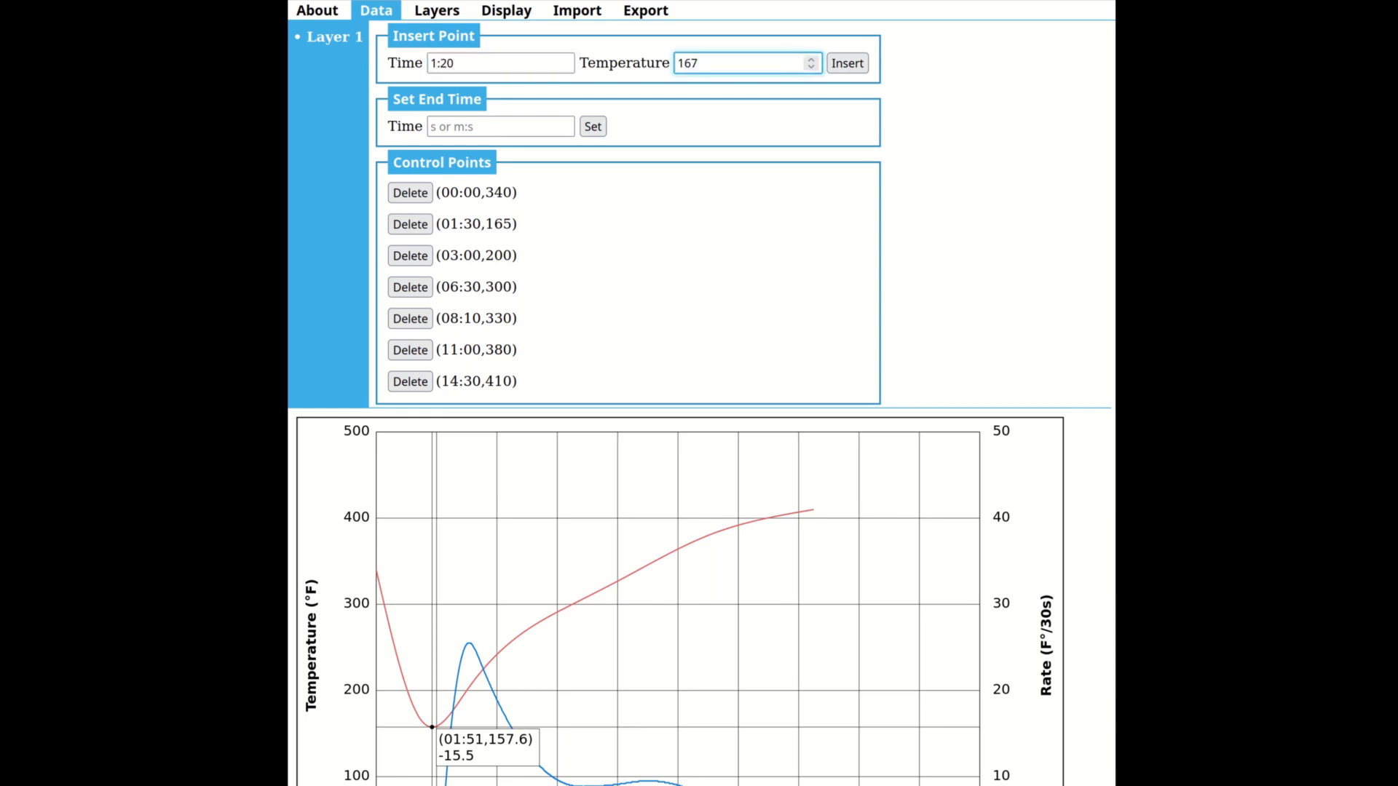
key("Tab")
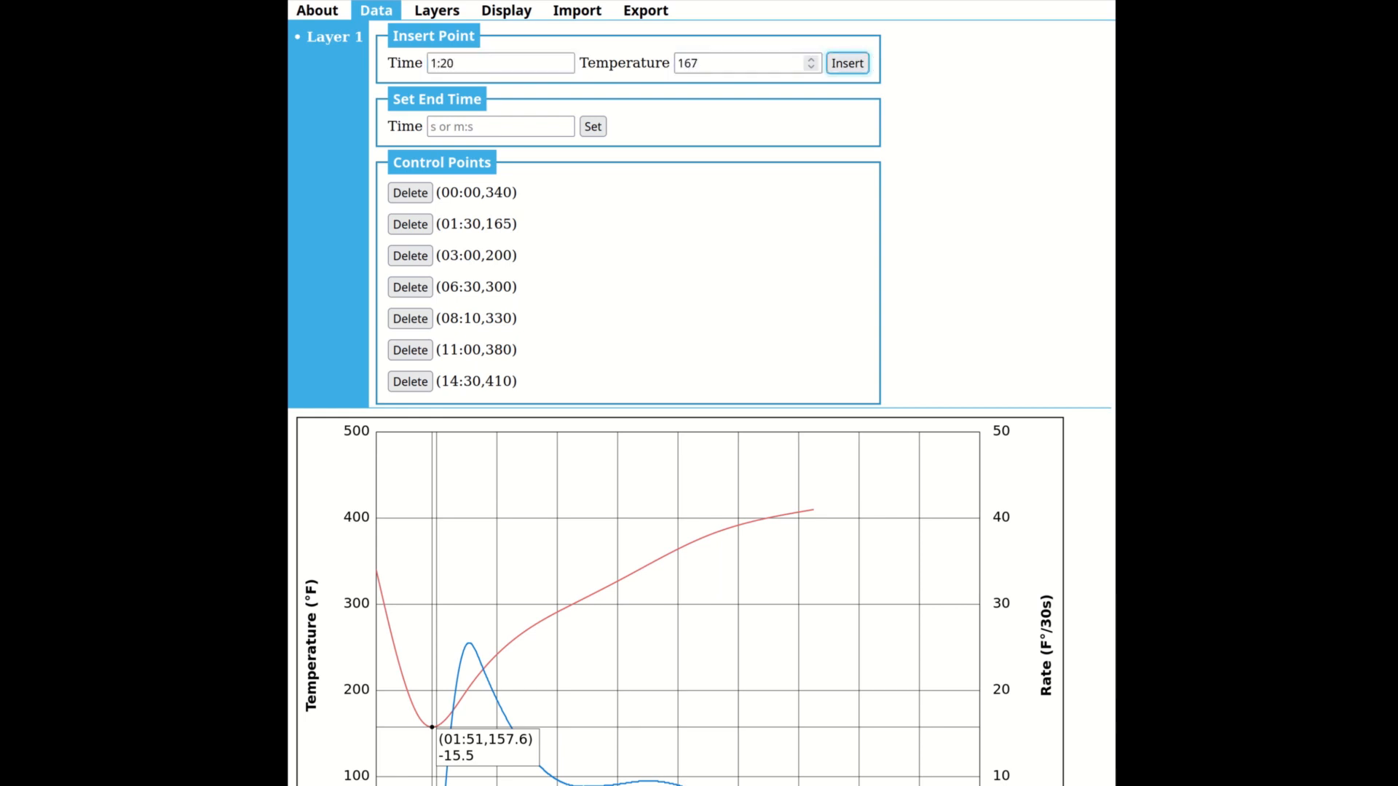
key("Return")
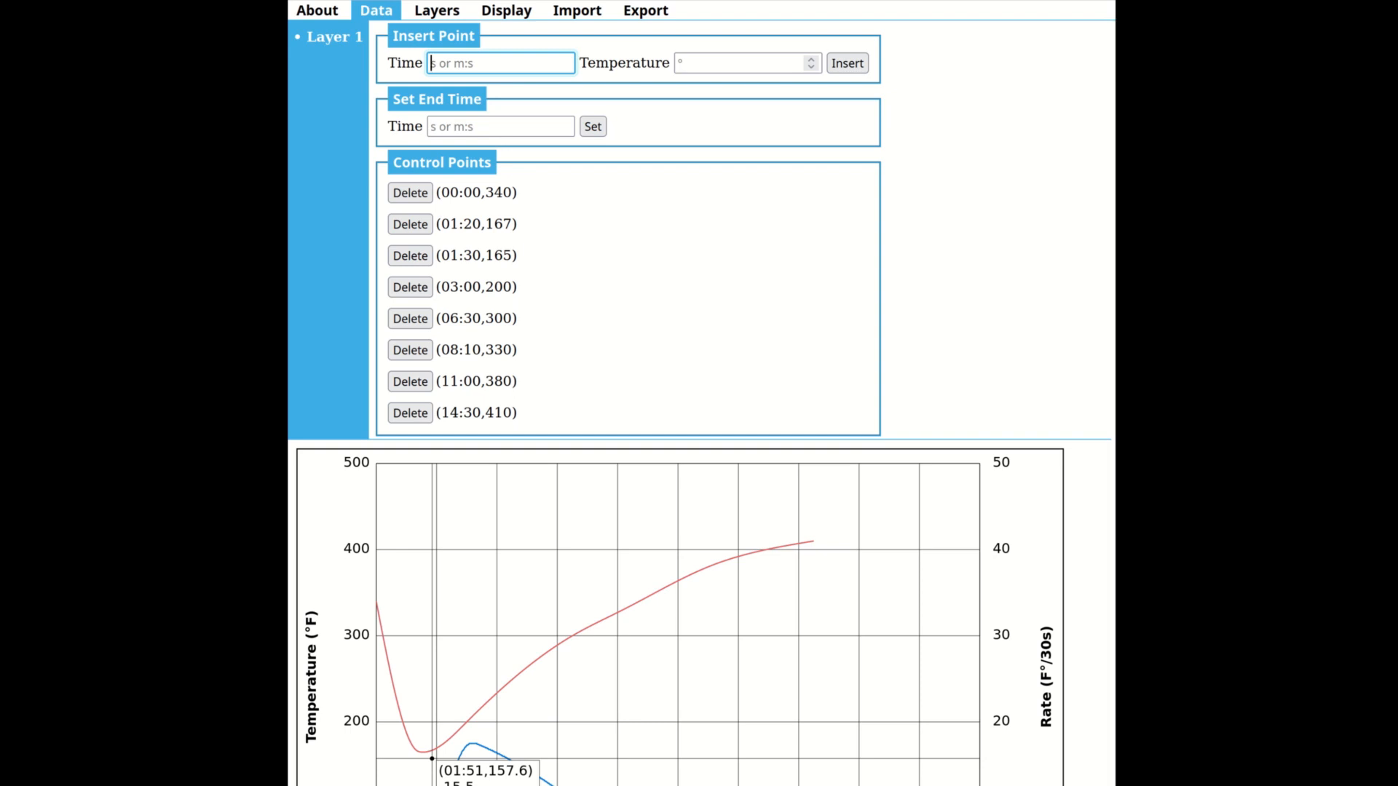
- Insert a control point at 1:40 with a temperature of 166° and check the turning point on the plotted curve
type("1:40")
key("Tab")
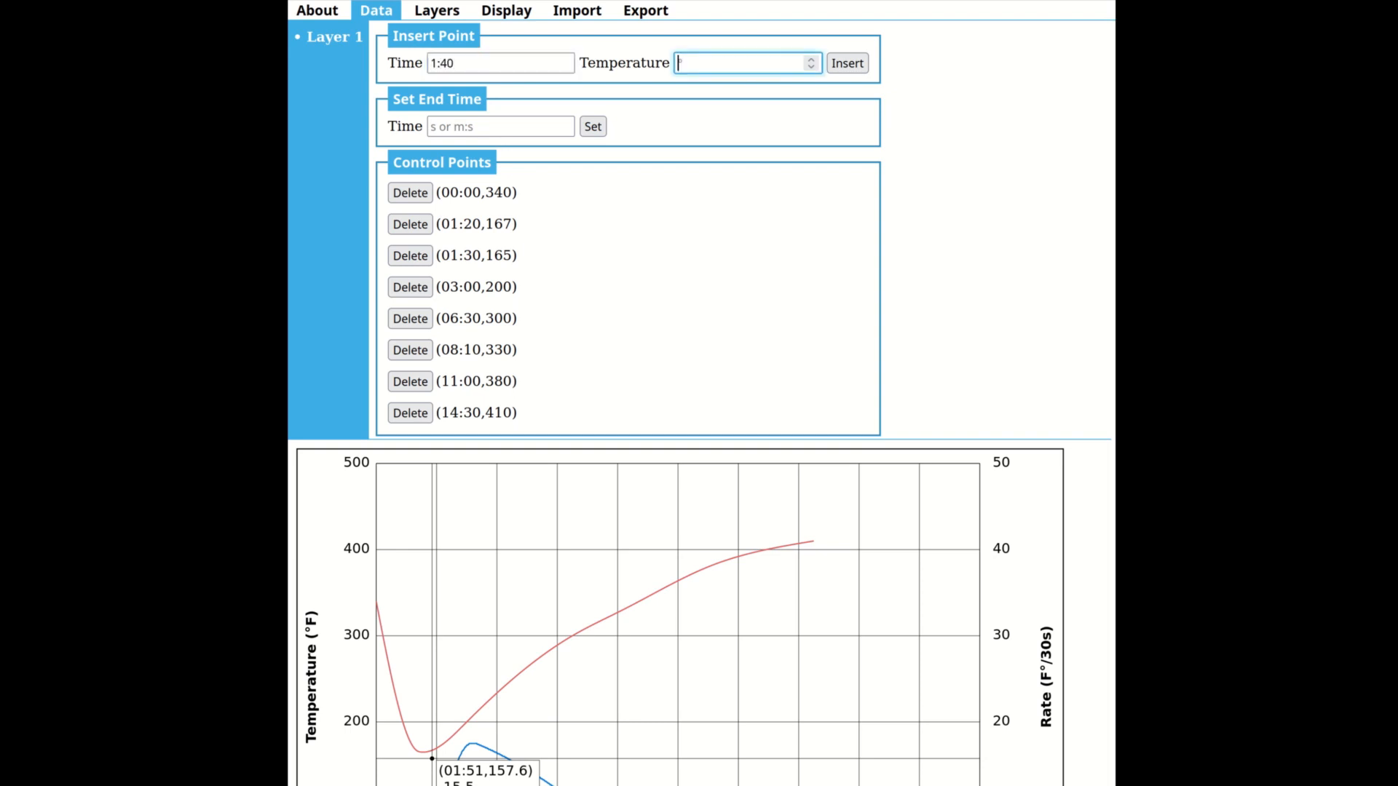
type("166")
key("Tab")
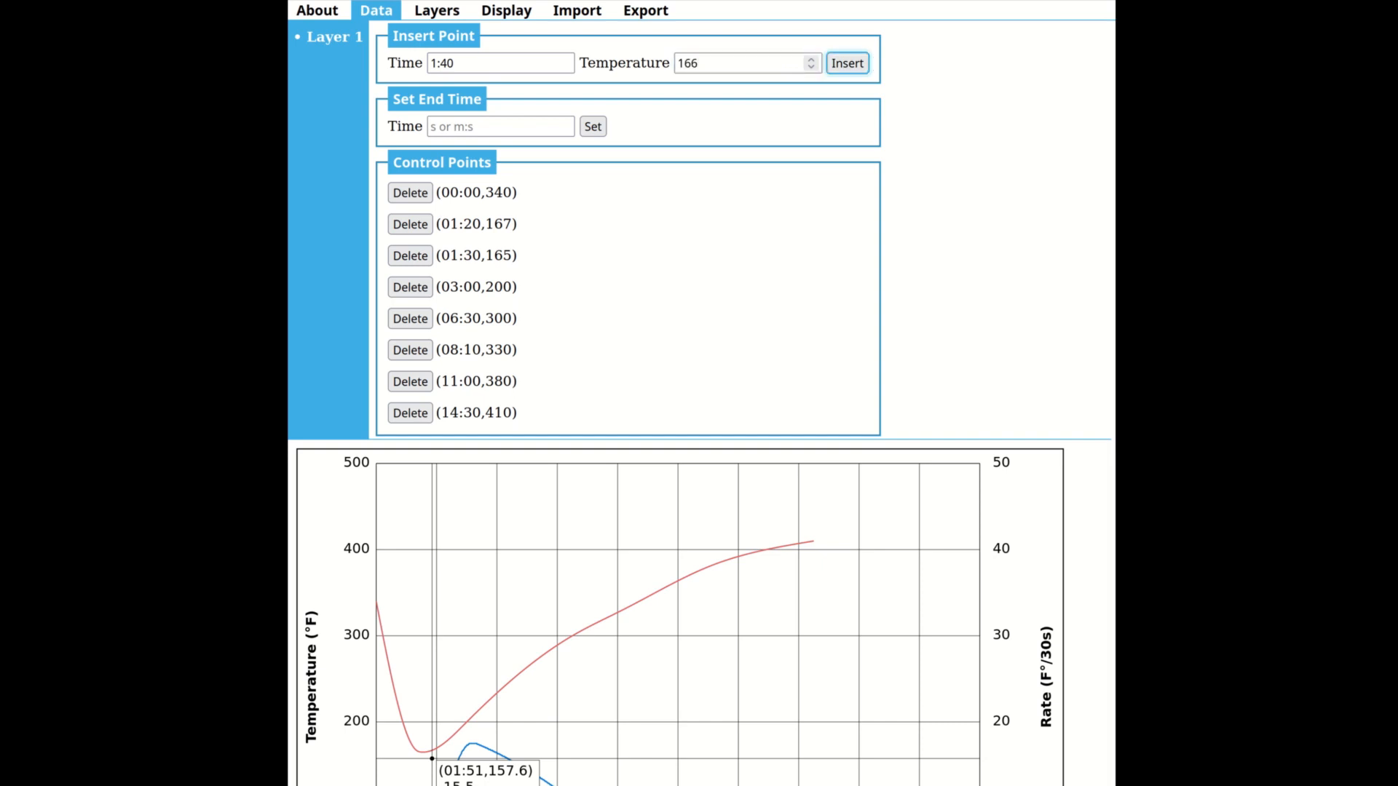
key("Return")
scroll(423, 501, "down", 4)
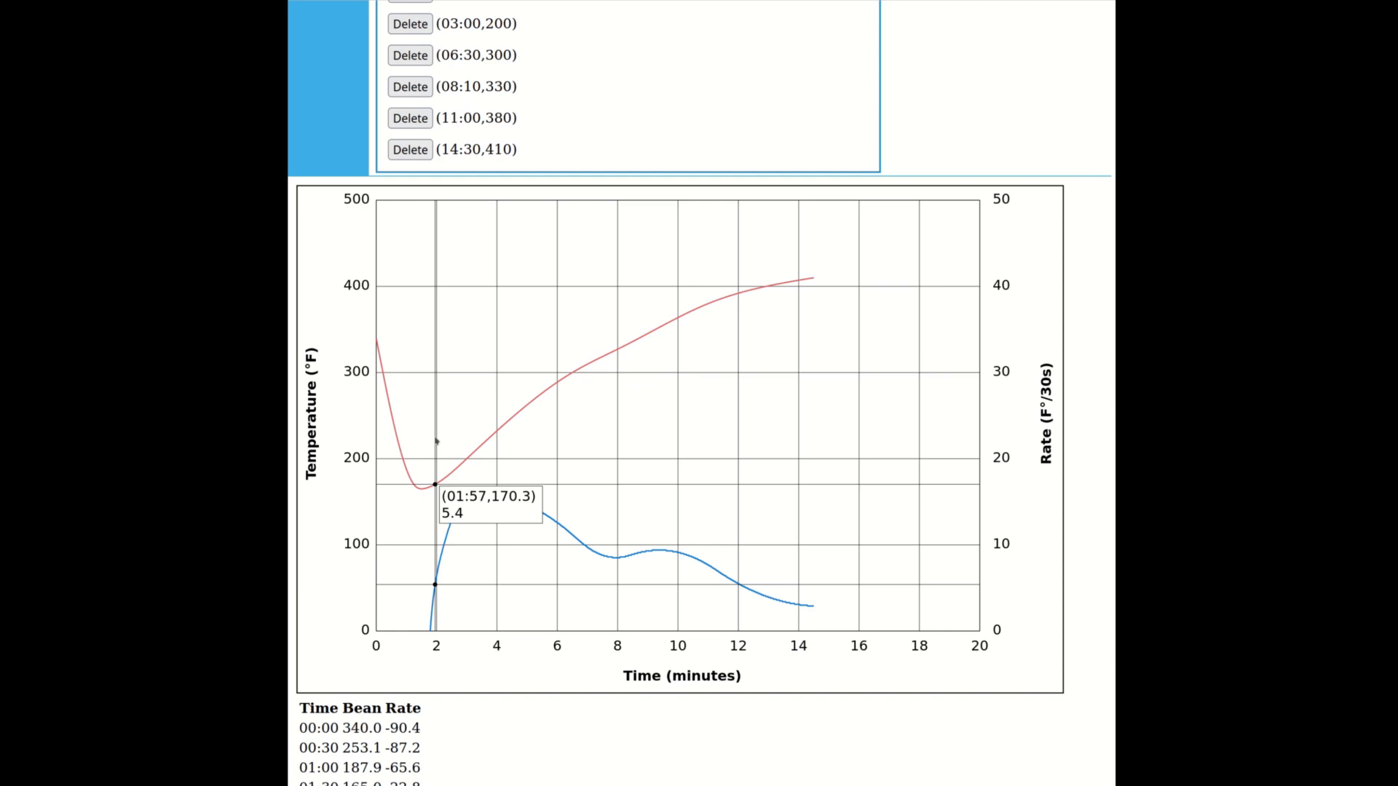
- Insert a control point at 30 seconds with a temperature of 225° to shape the initial temperature drop
scroll(971, 64, "up", 4)
type("30")
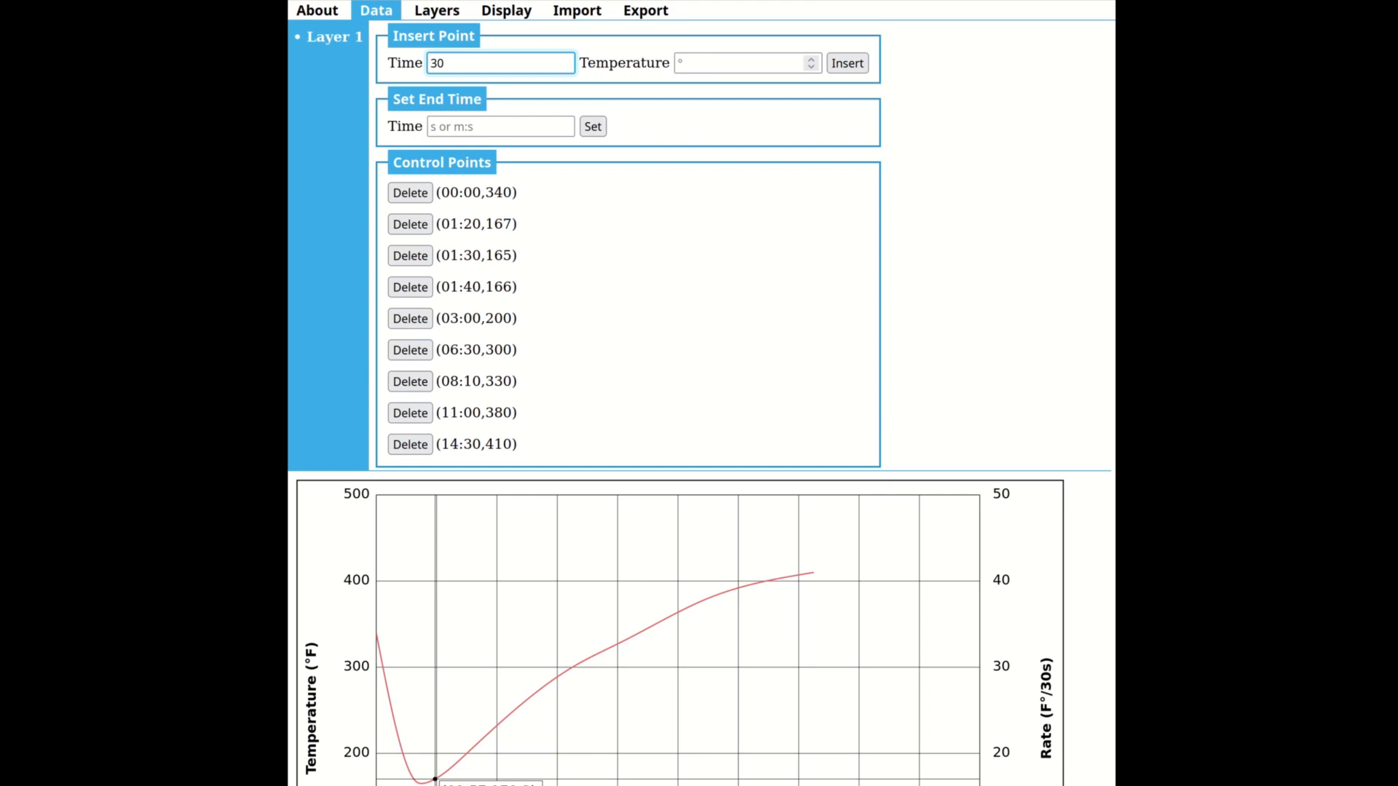
key("Tab")
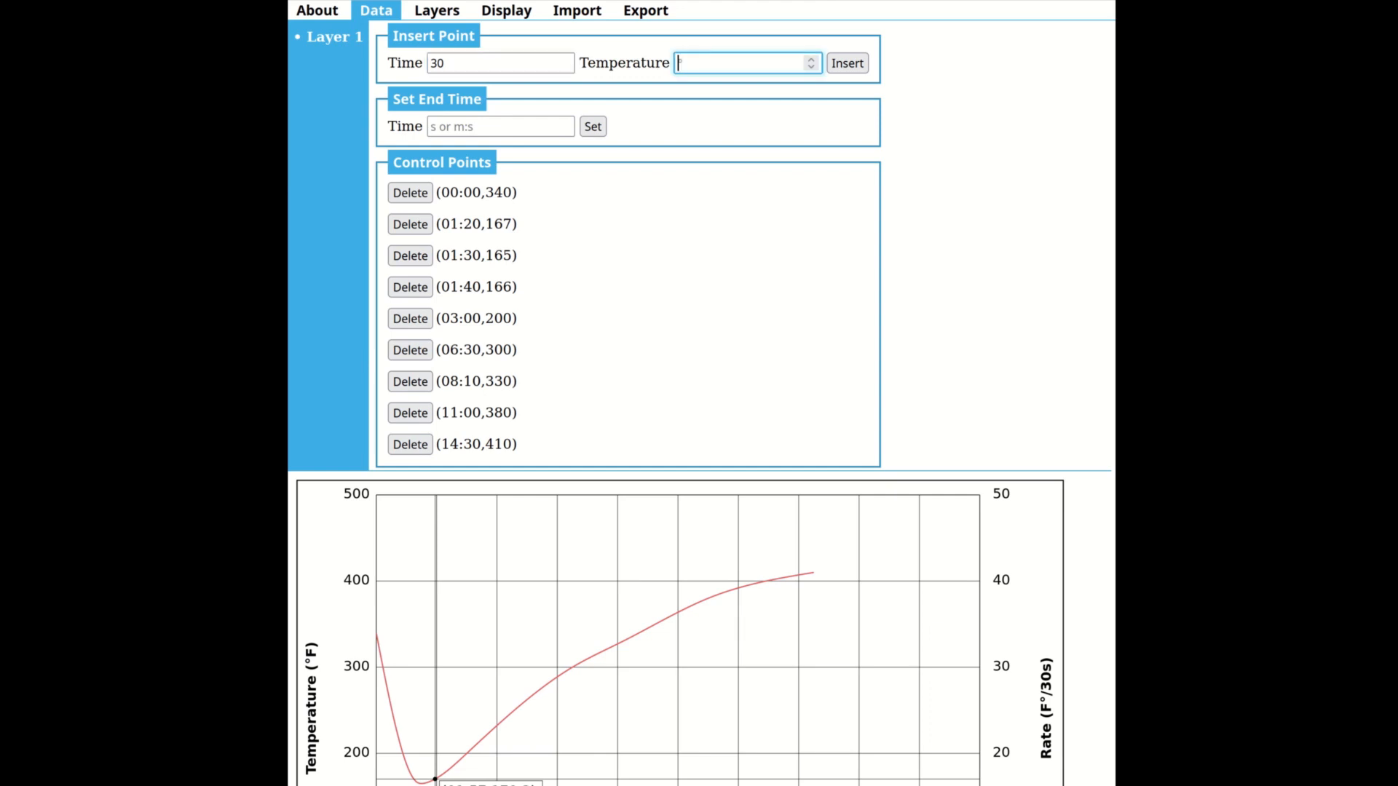
type("225")
key("Tab")
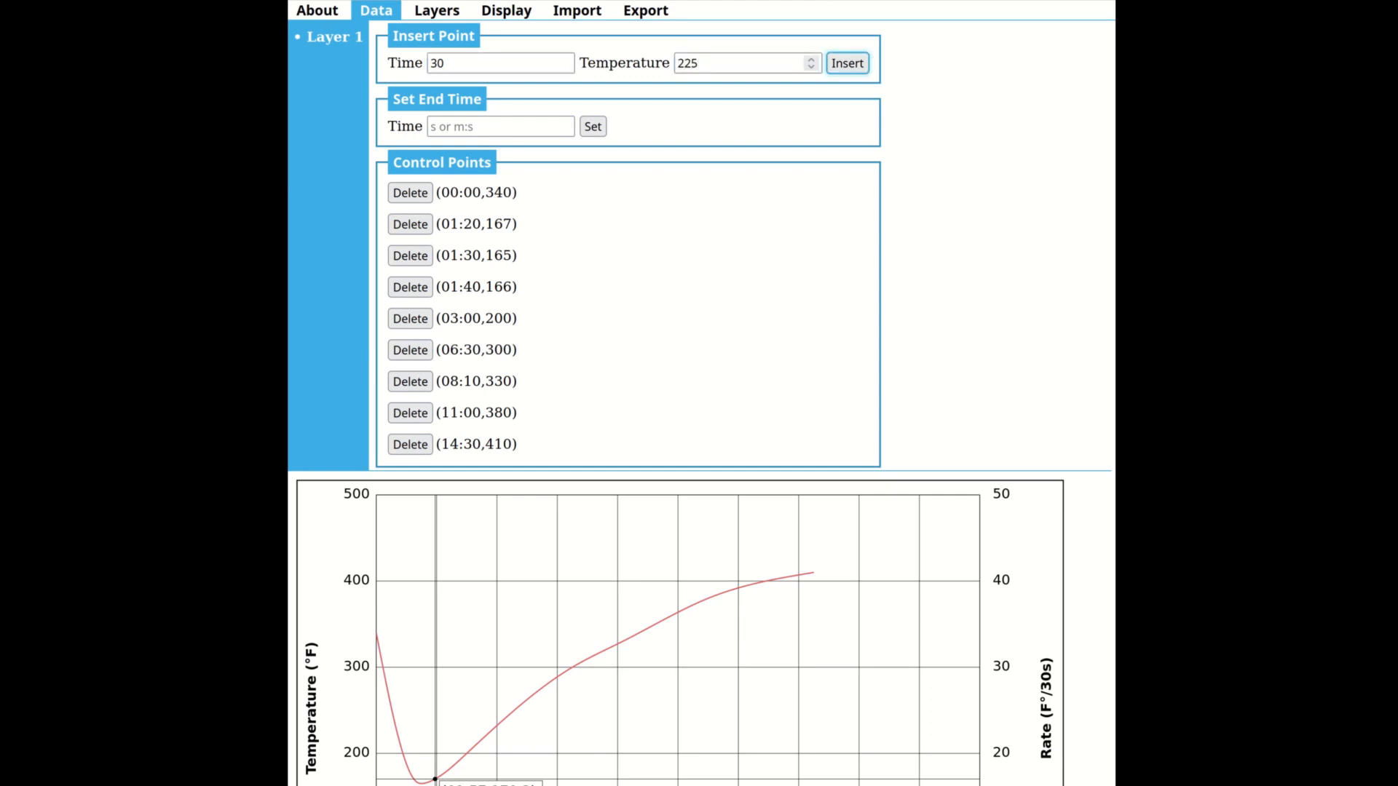
key("Return")
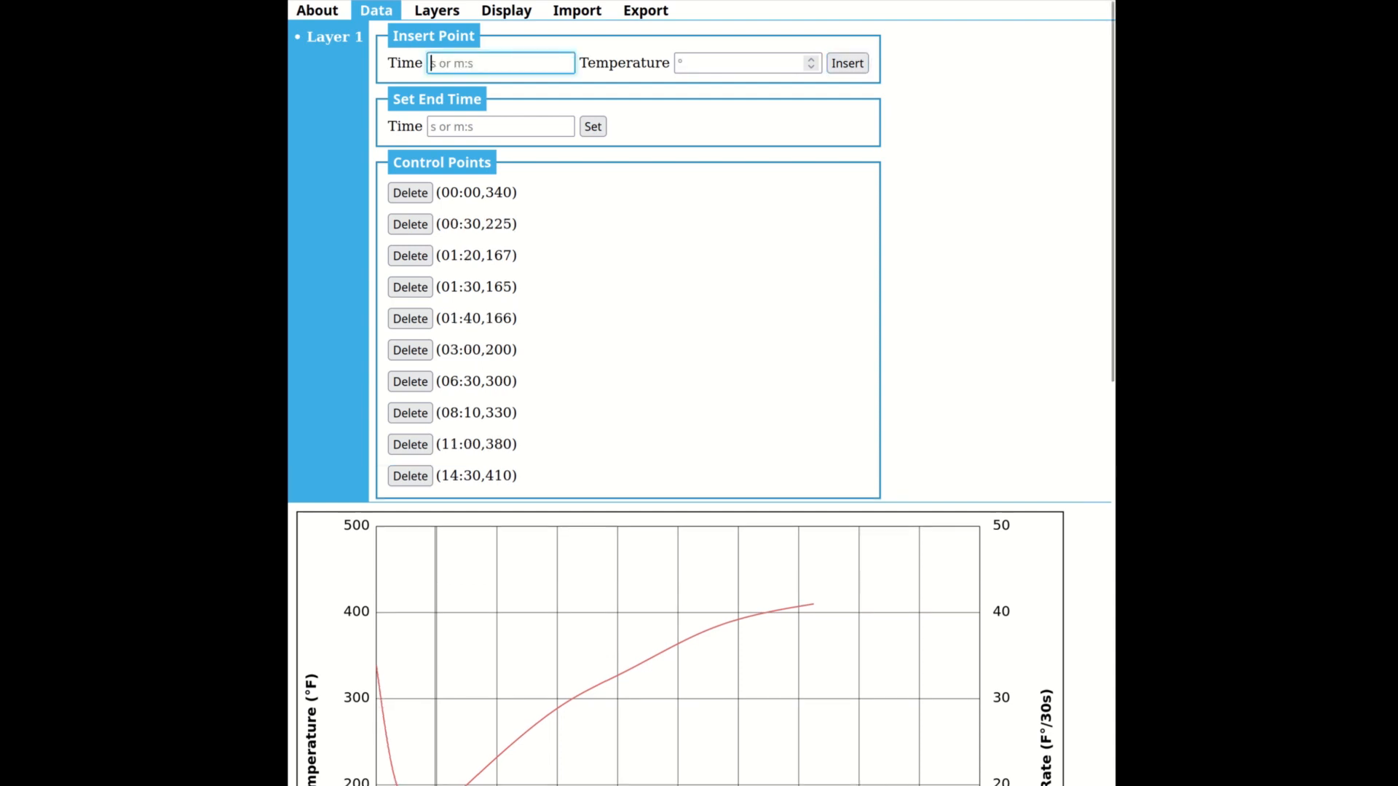
scroll(939, 272, "down", 5)
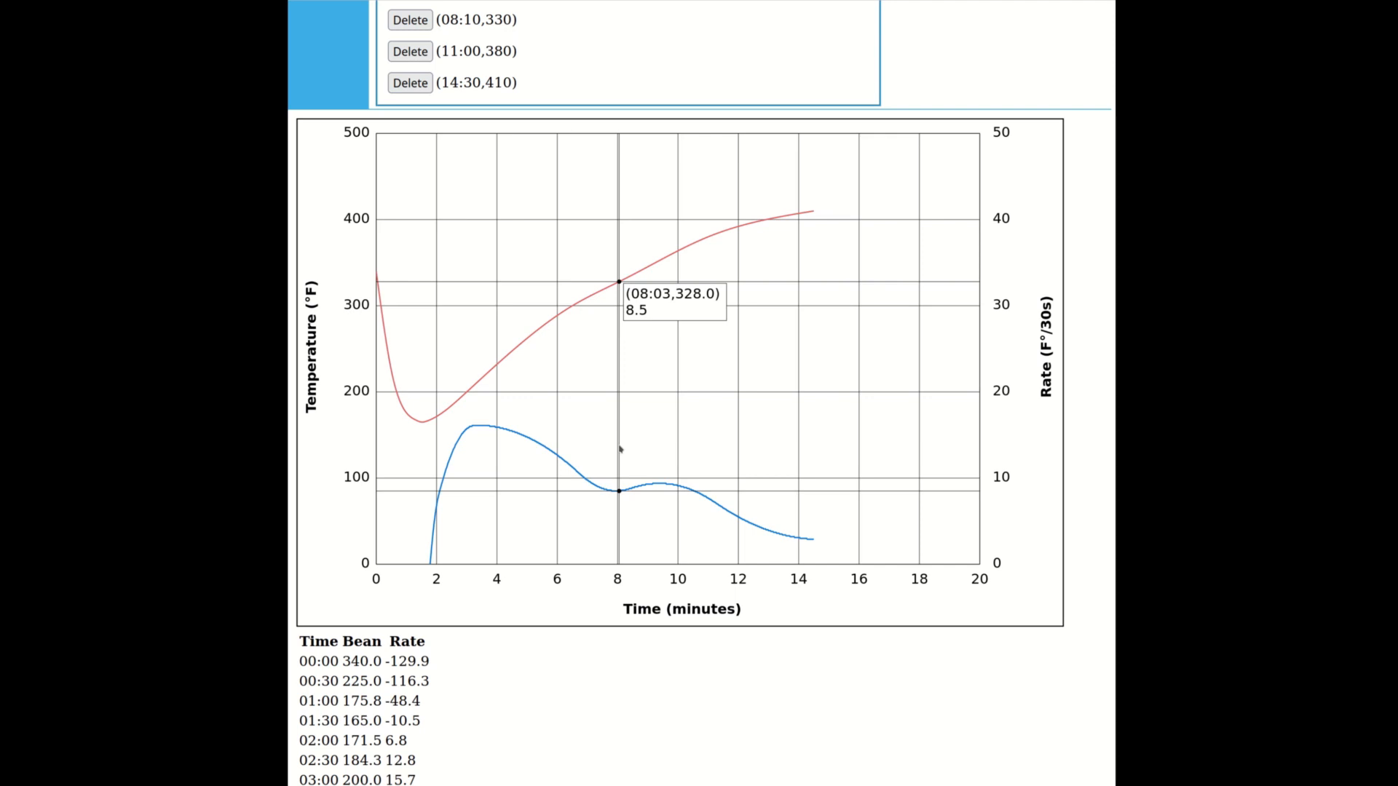
- Try removing the 06:30, 08:10 and 11:00 control points one at a time to inspect each one's effect on the curves
scroll(404, 191, "up", 3)
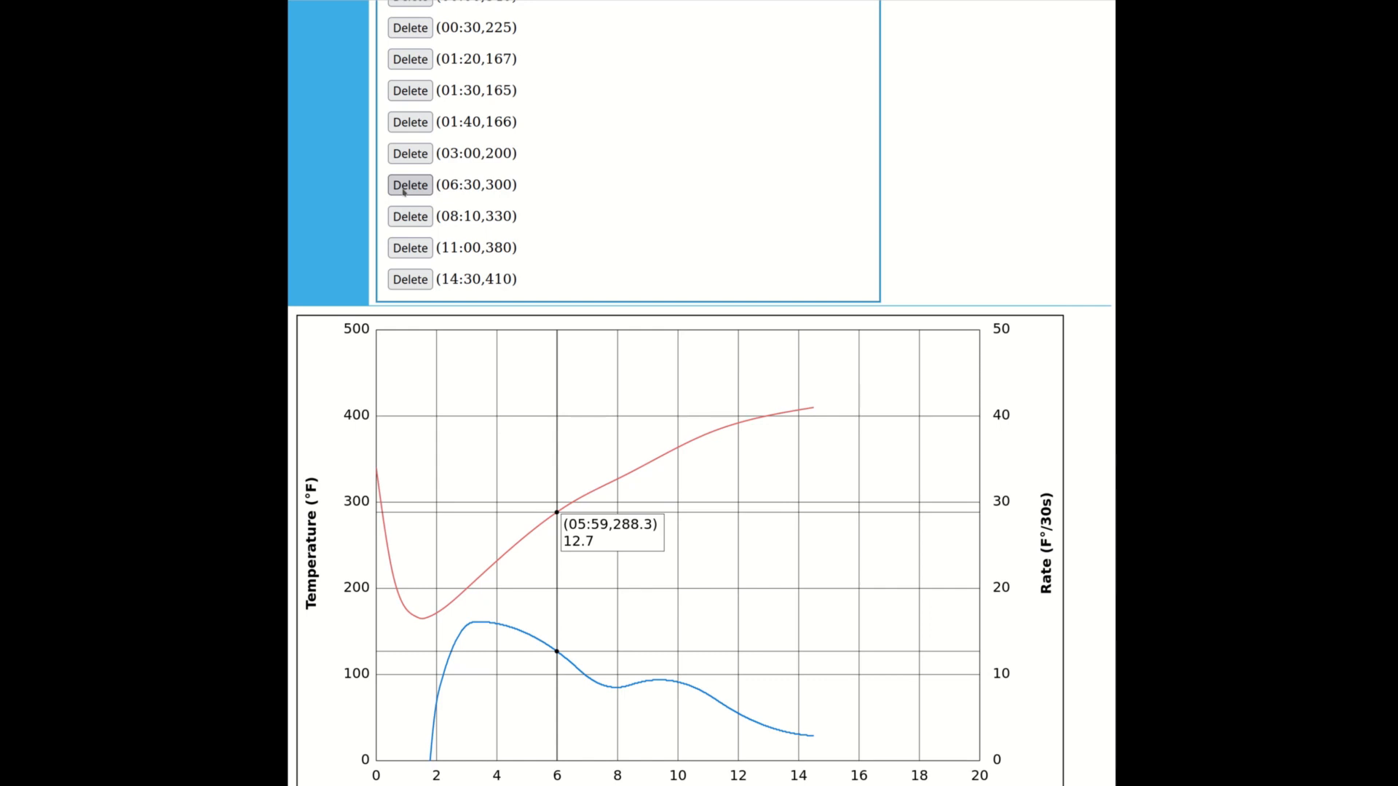
left_click(405, 186)
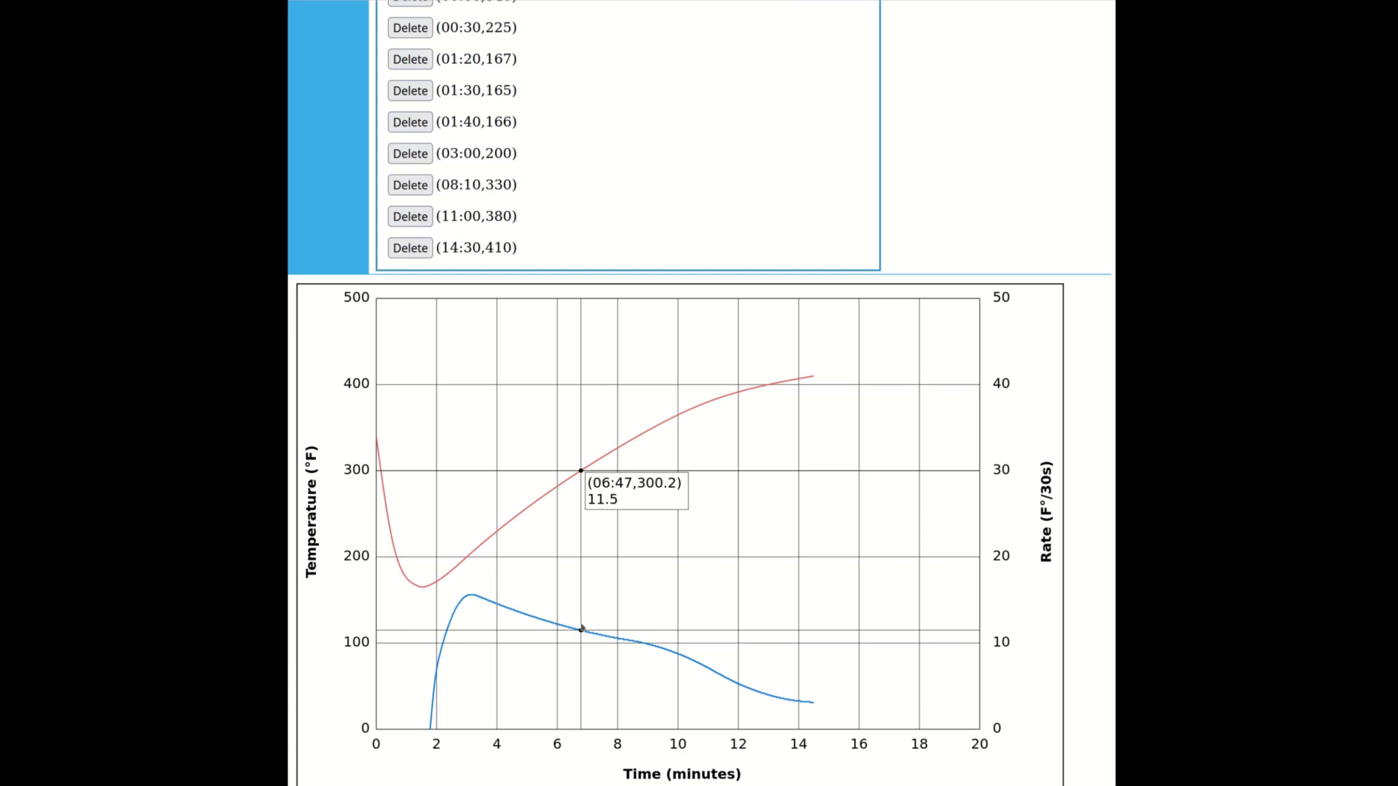
left_click(581, 628)
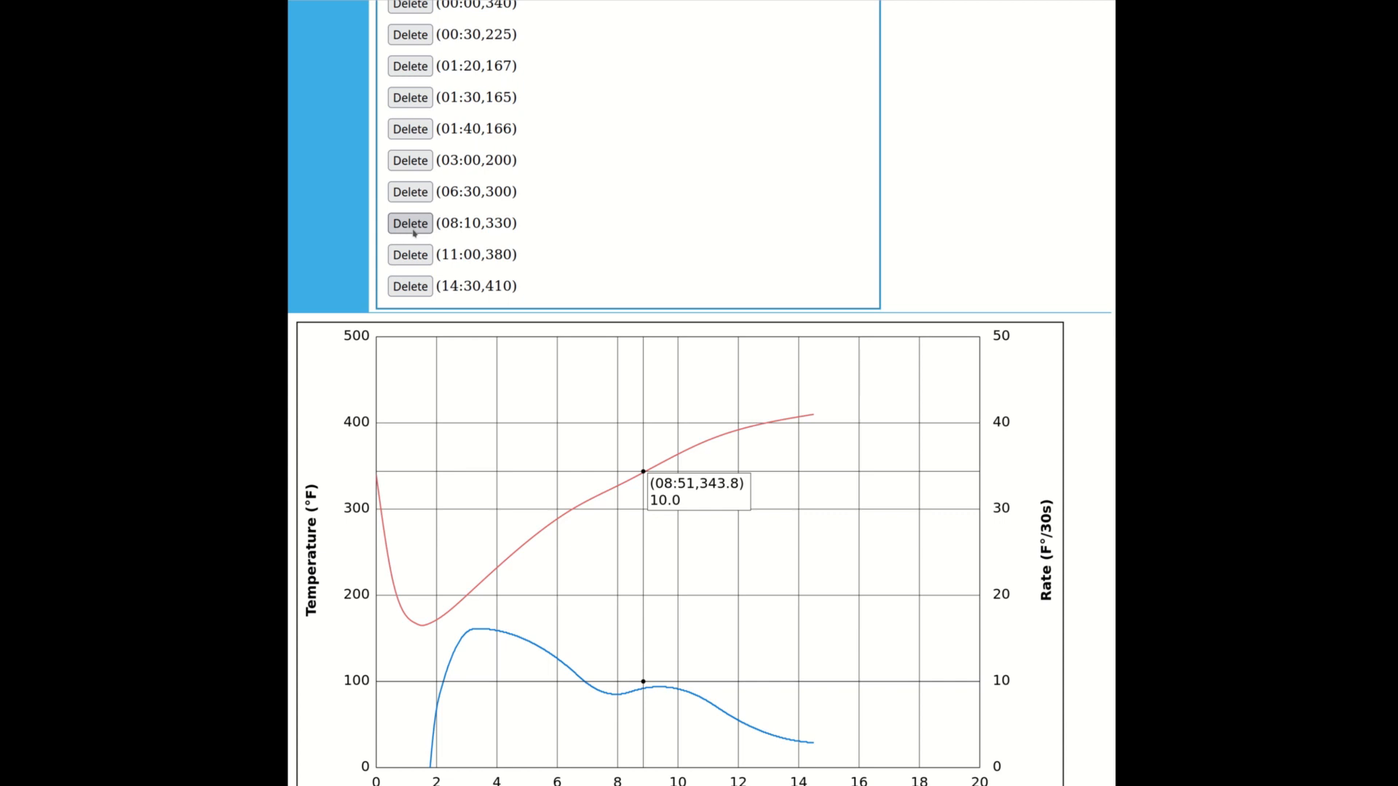
left_click(412, 227)
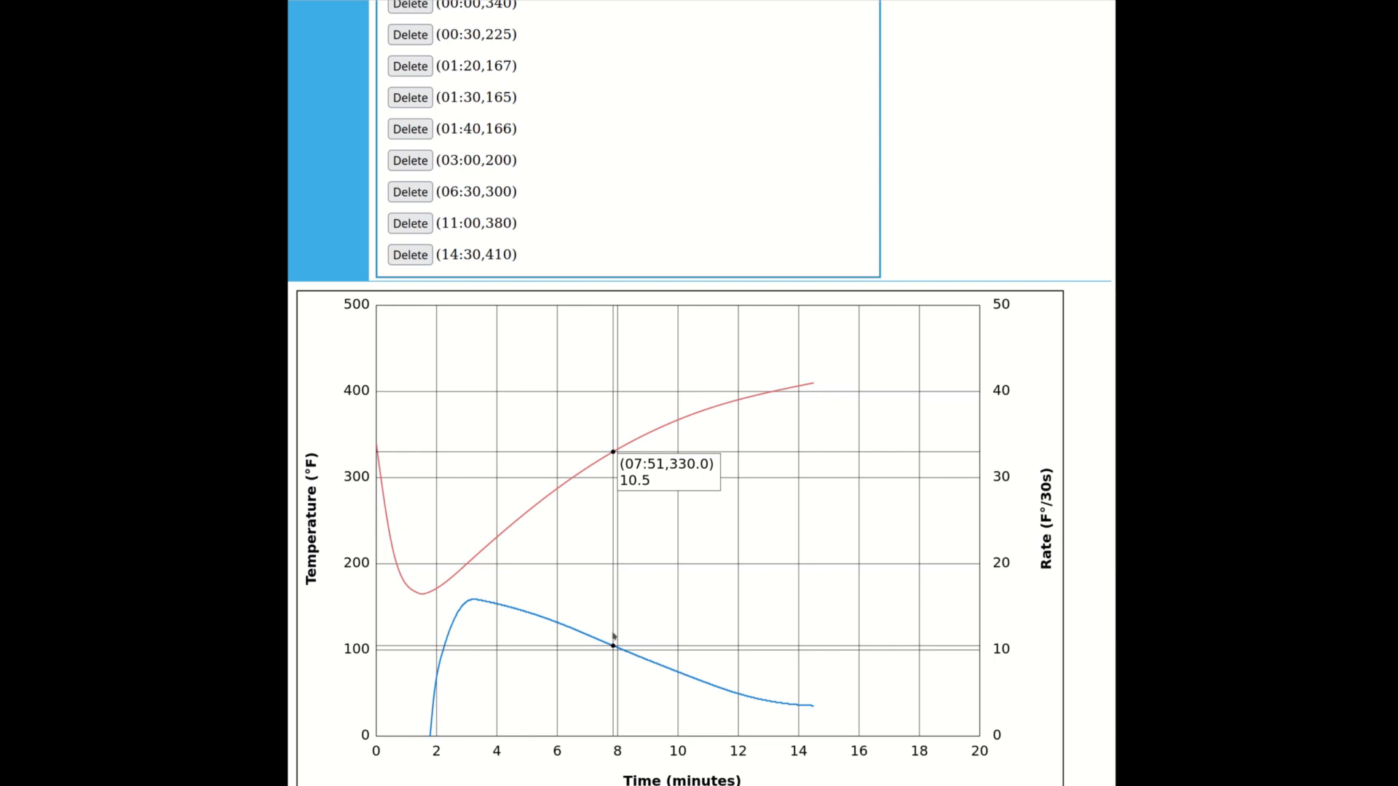
left_click(615, 637)
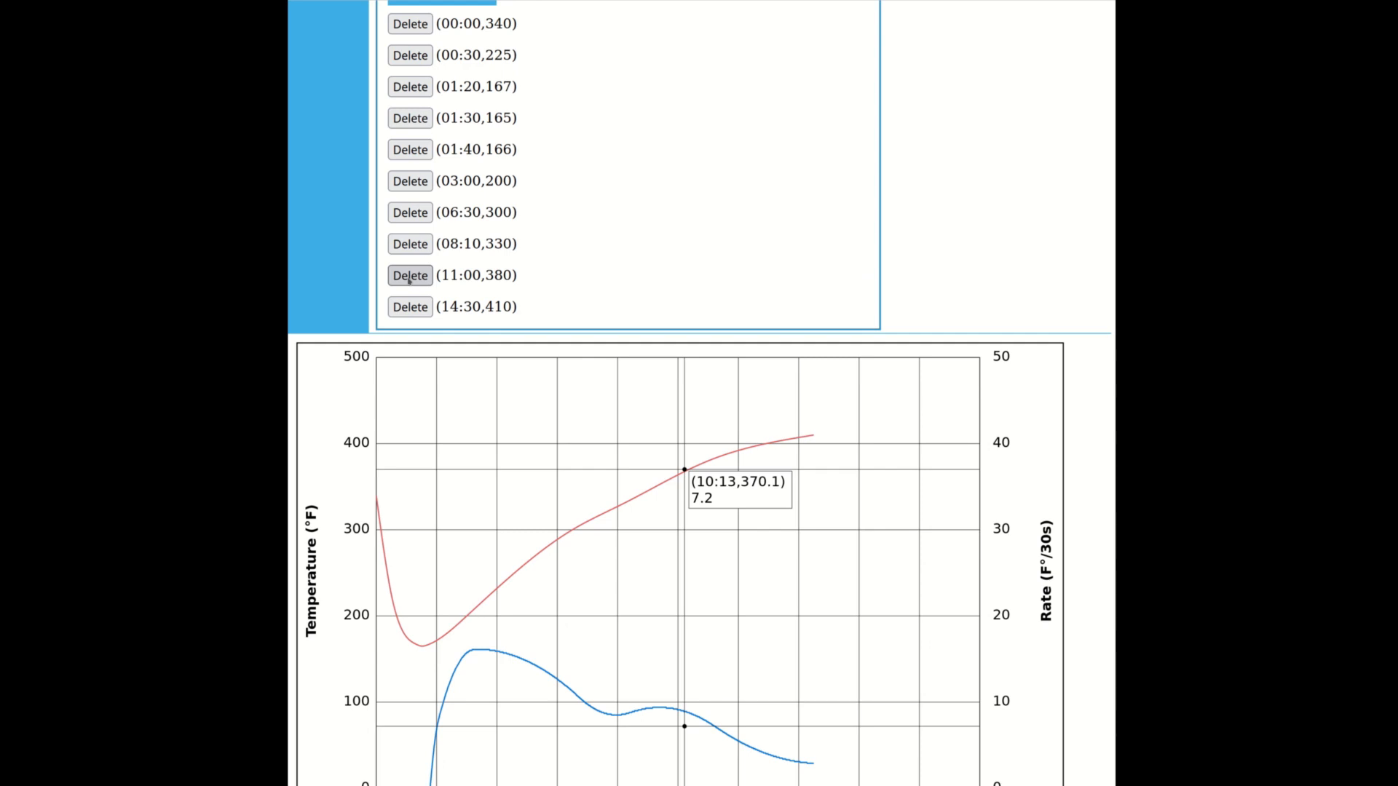
left_click(409, 275)
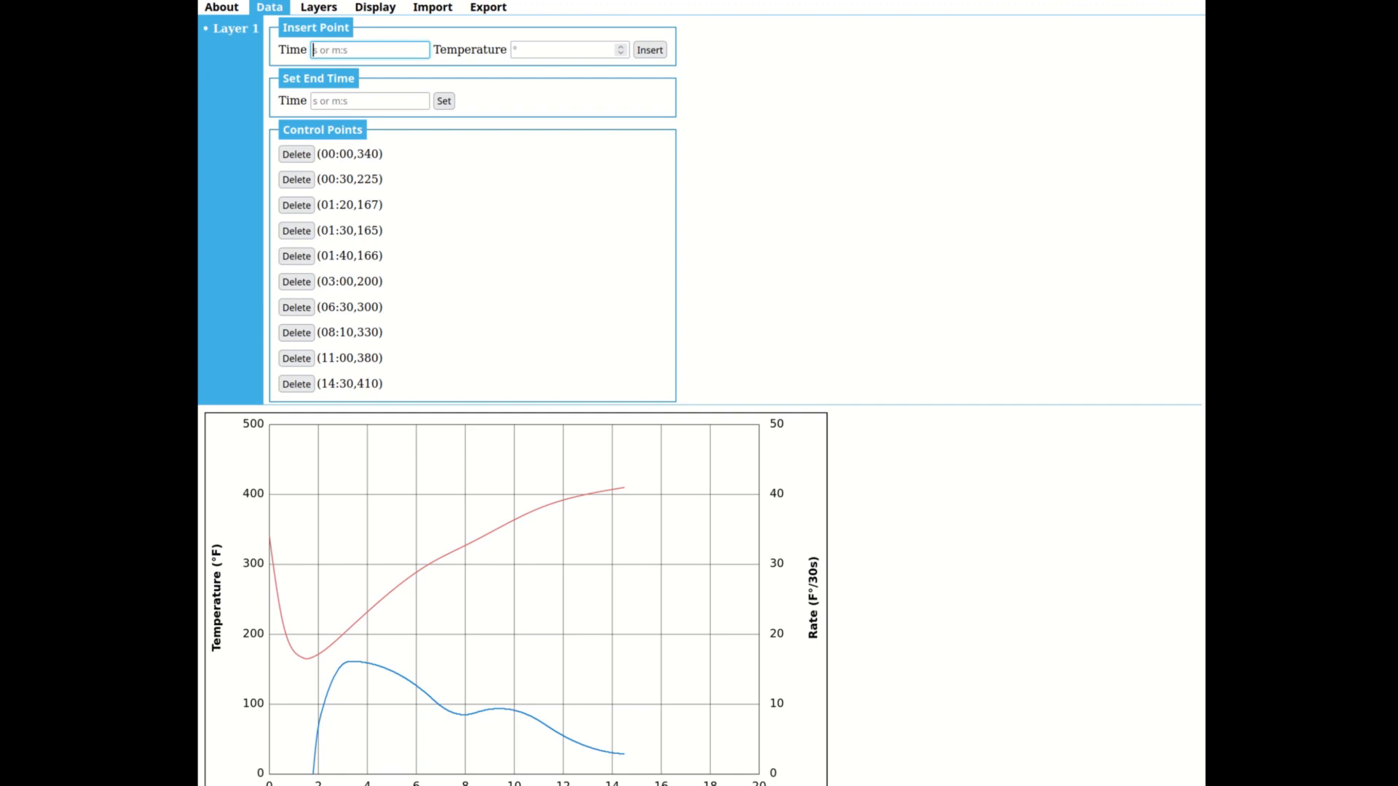
- Move the 300° control point to the 7-minute mark by deleting it and reinserting it with time 7:
scroll(267, 676, "down", 5)
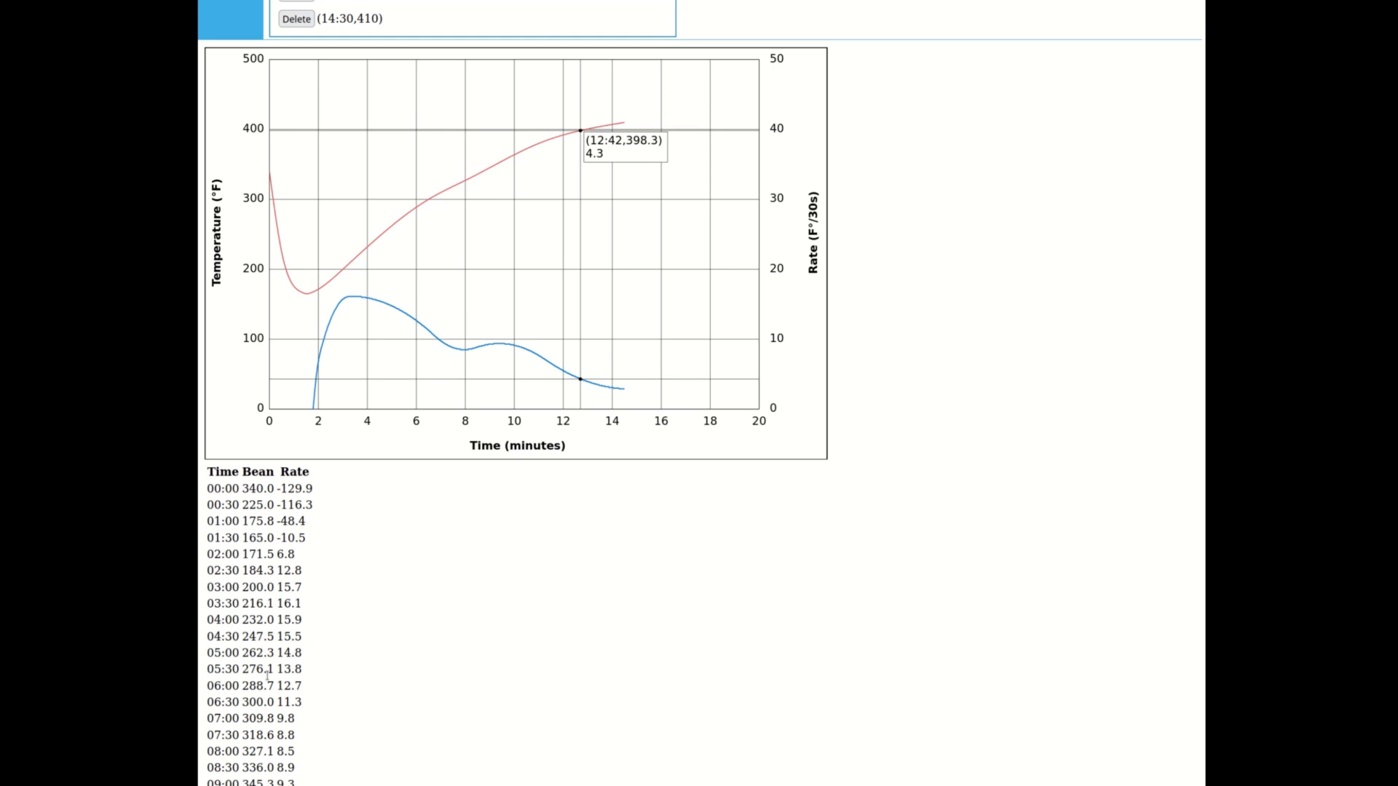
scroll(290, 309, "up", 5)
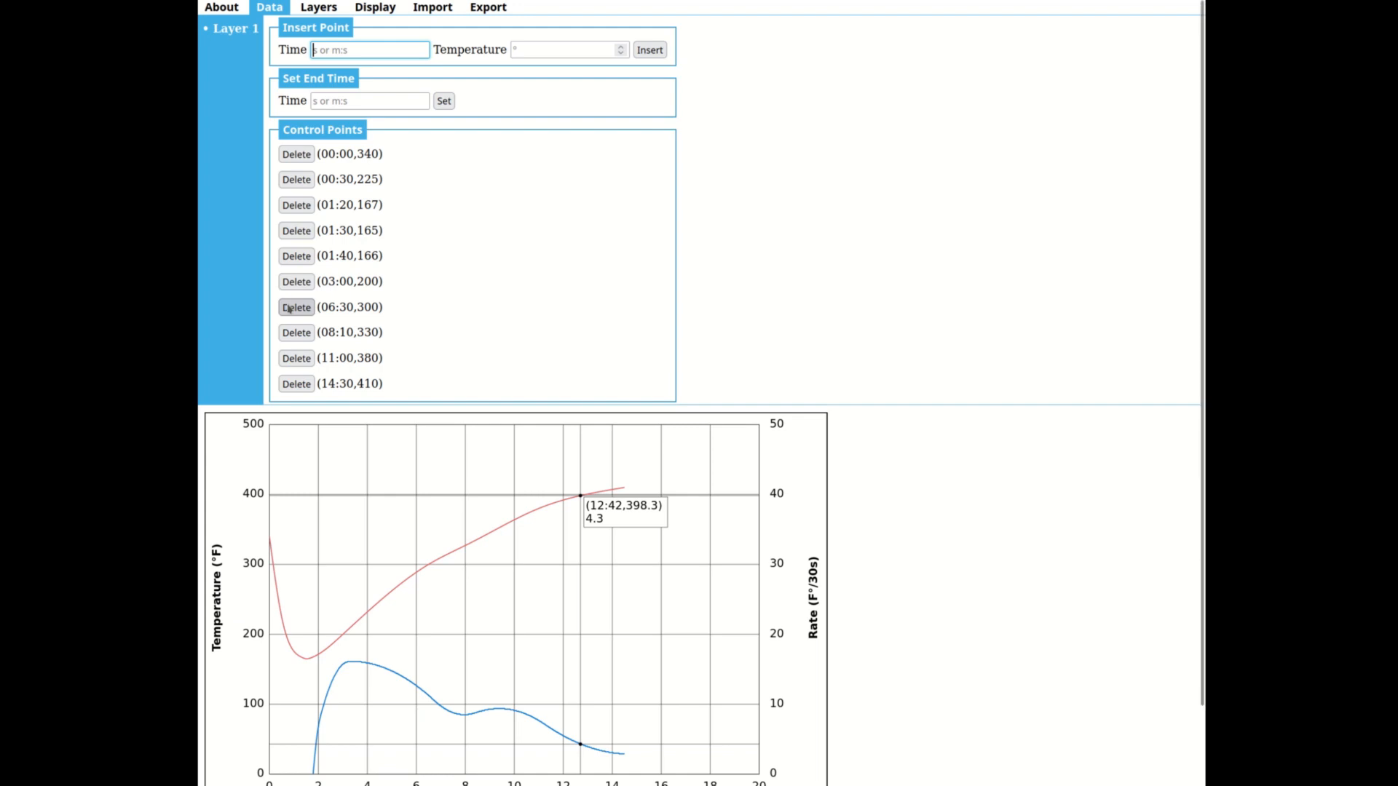
left_click(289, 307)
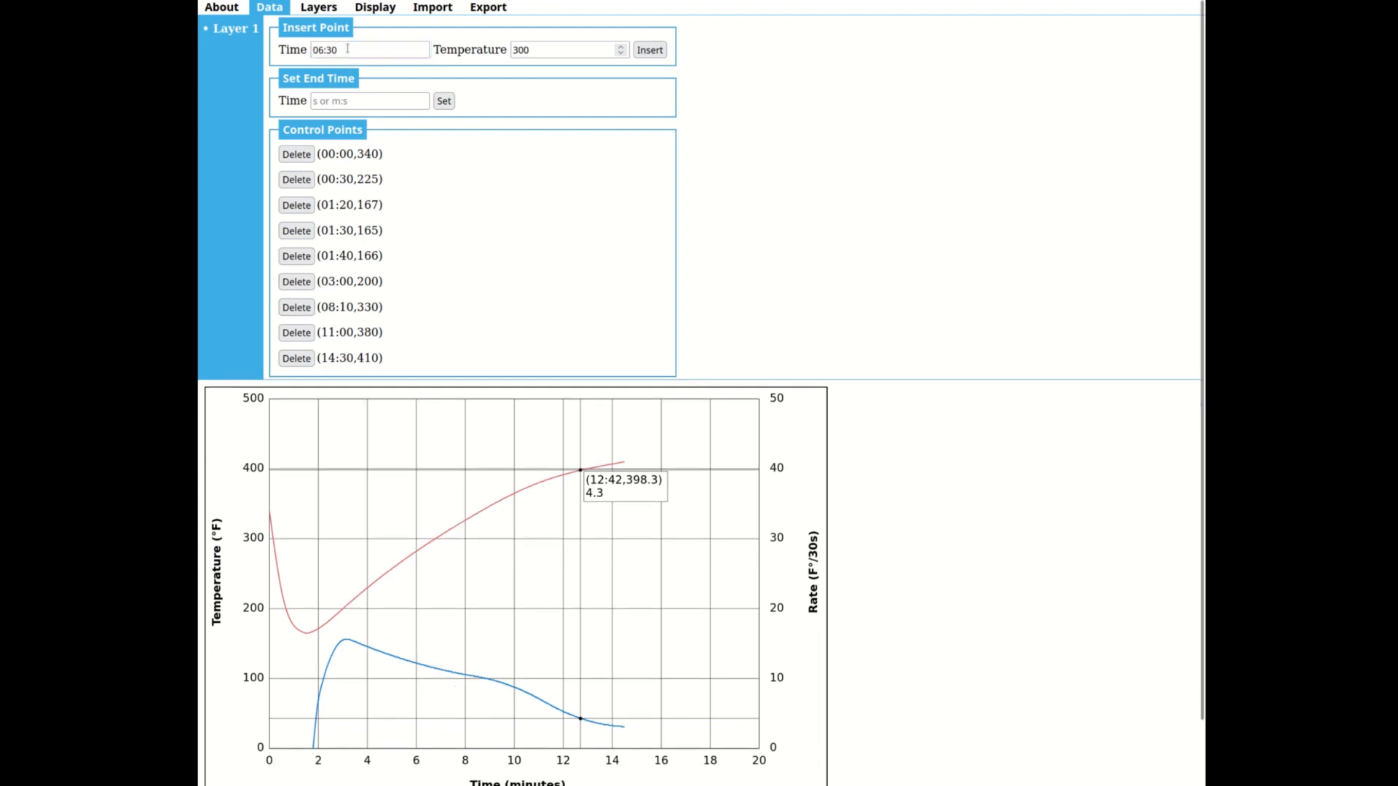
left_click_drag(341, 49, 270, 50)
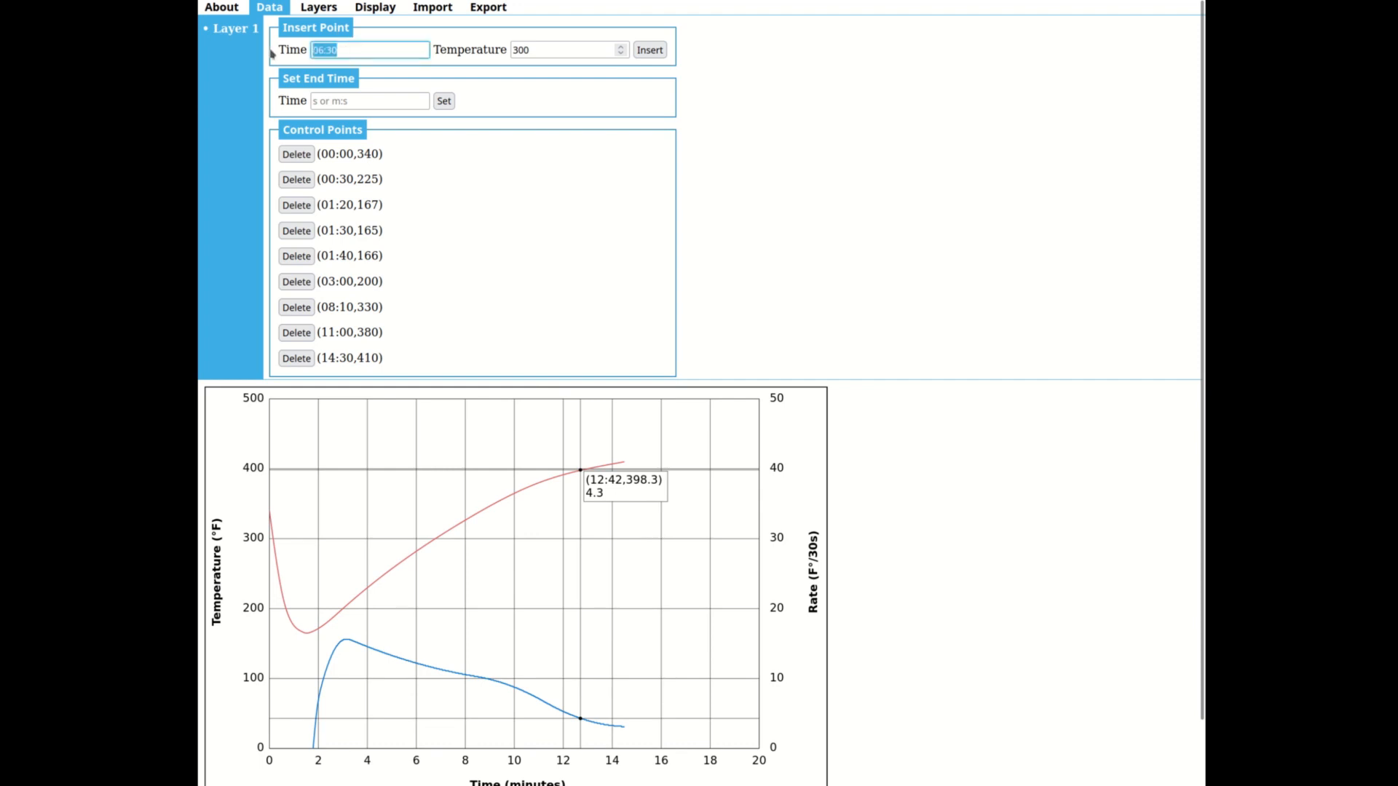
type("7:")
key("Tab")
key("Tab")
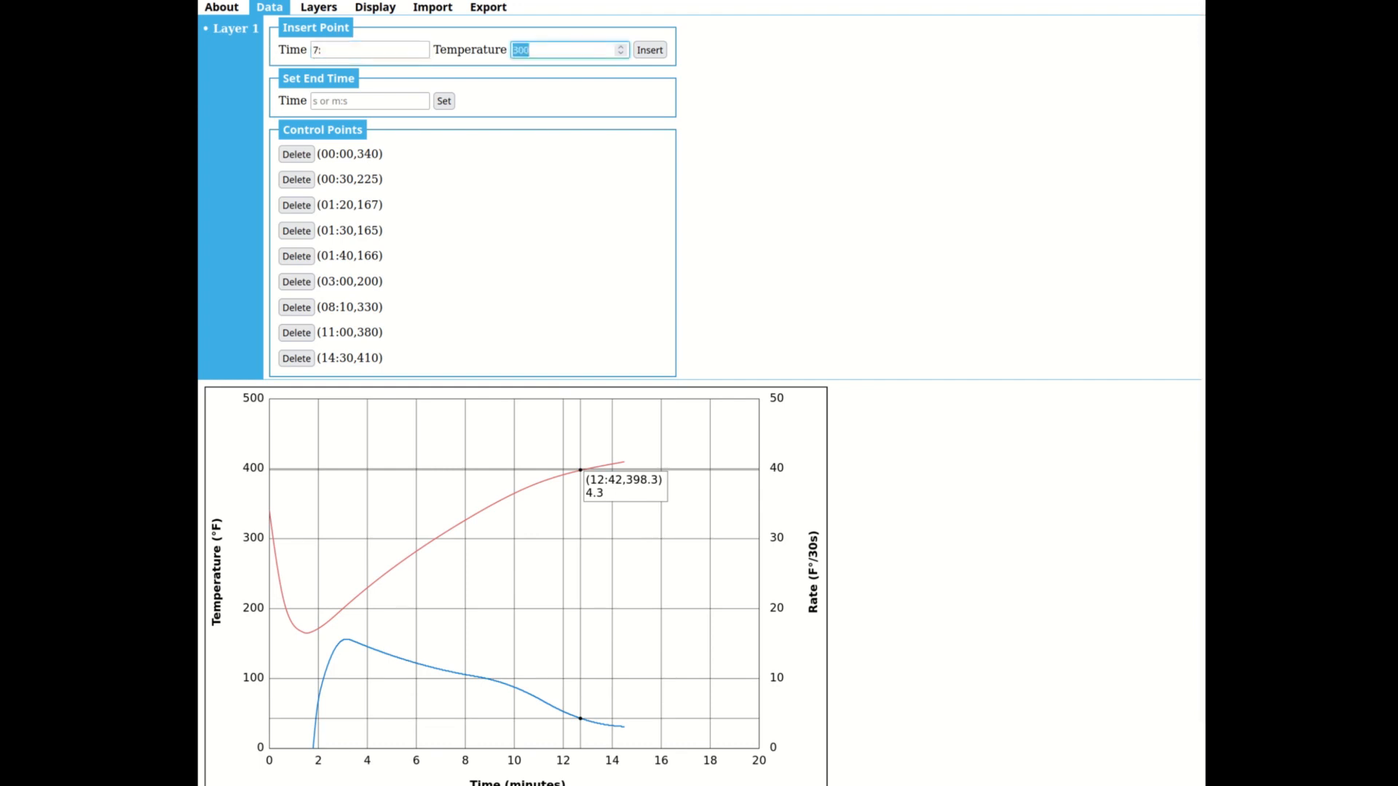
key("Return")
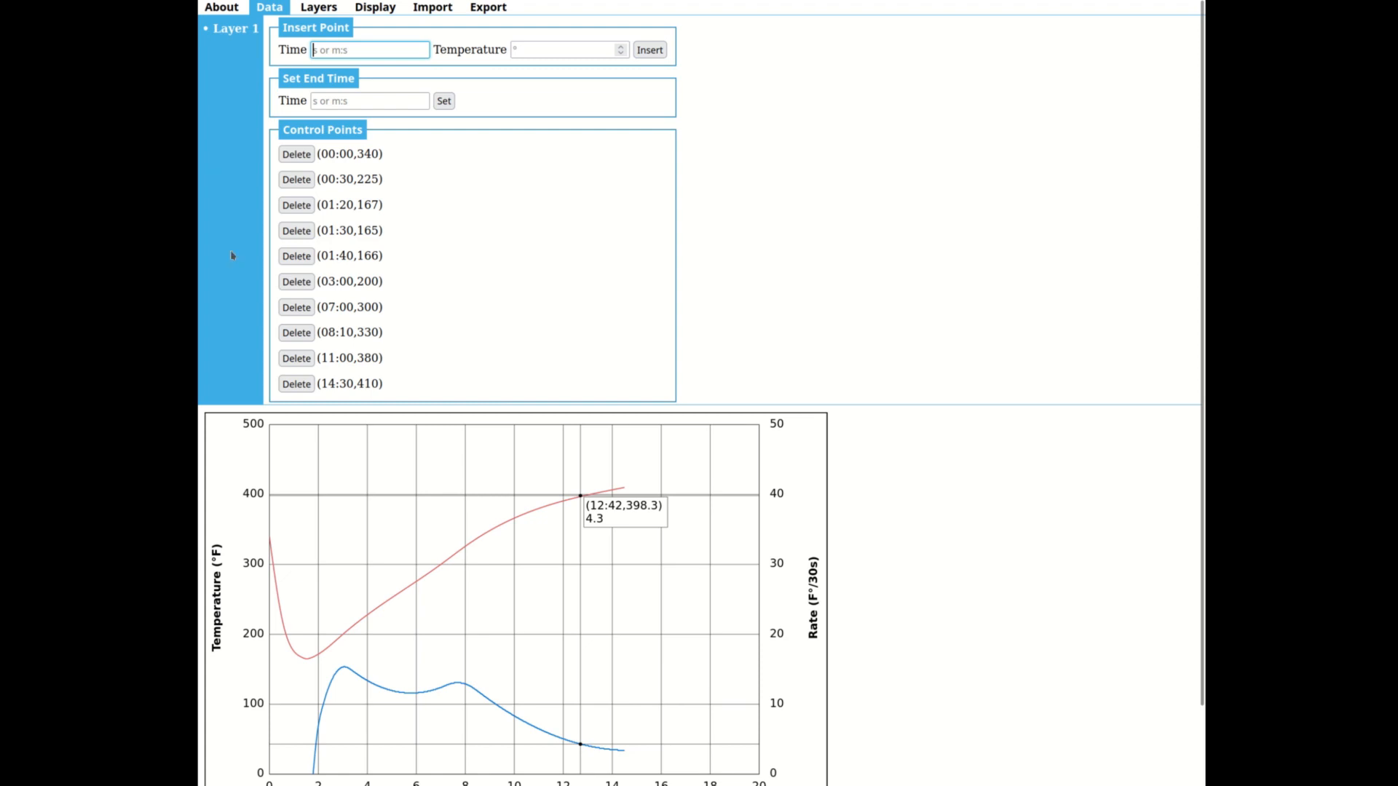
- Move the 330° control point to 08:40 by deleting it and reinserting it with the new time
left_click(297, 333)
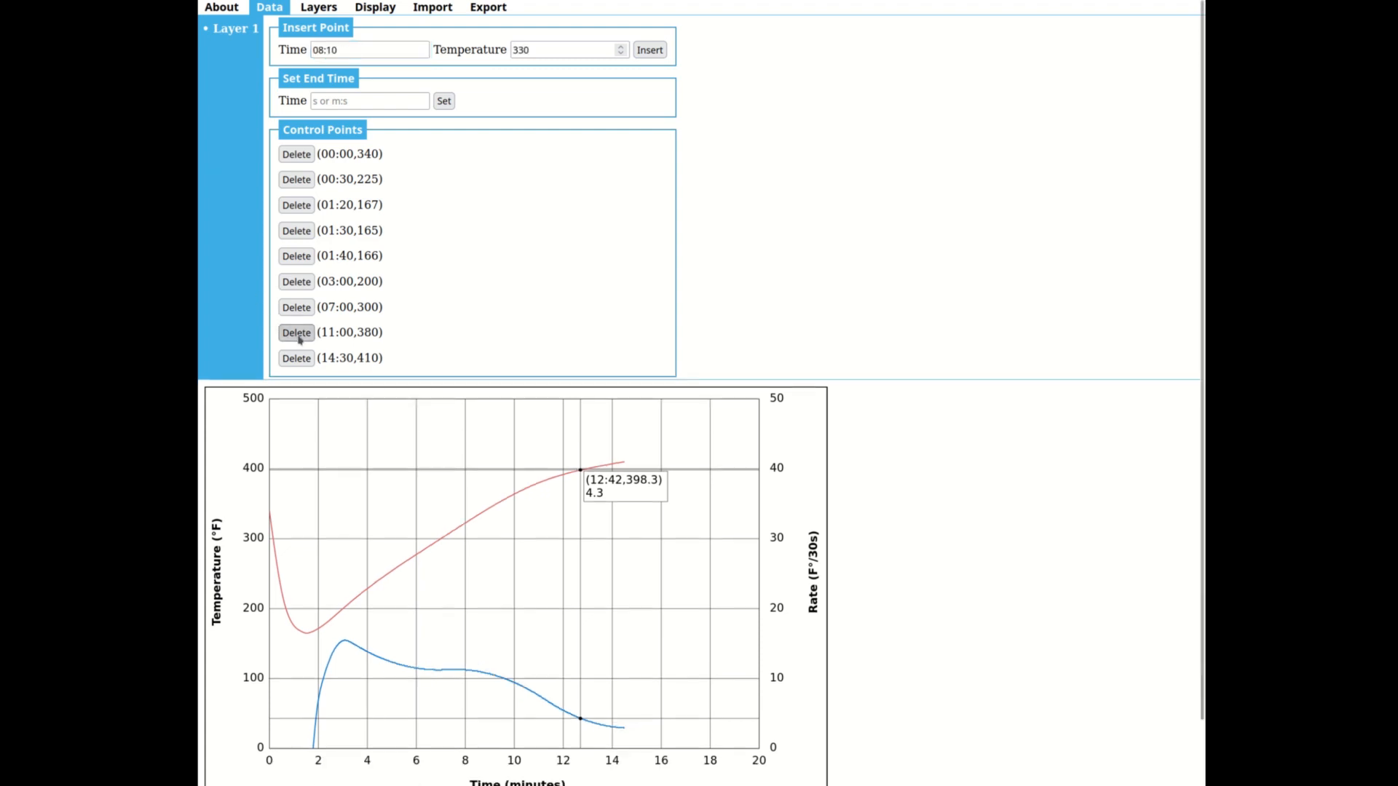
left_click(328, 49)
key("BackSpace")
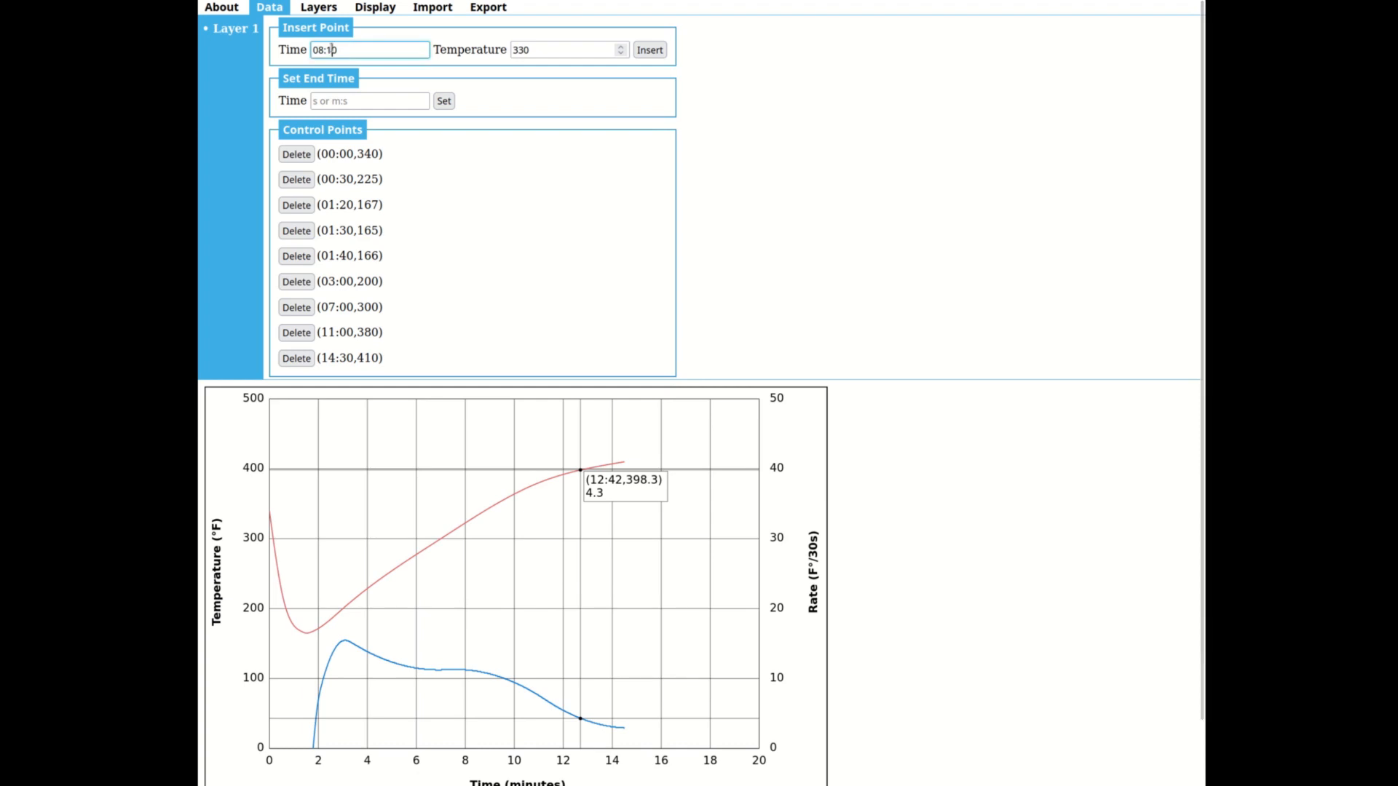
type("4")
key("Tab")
key("Tab")
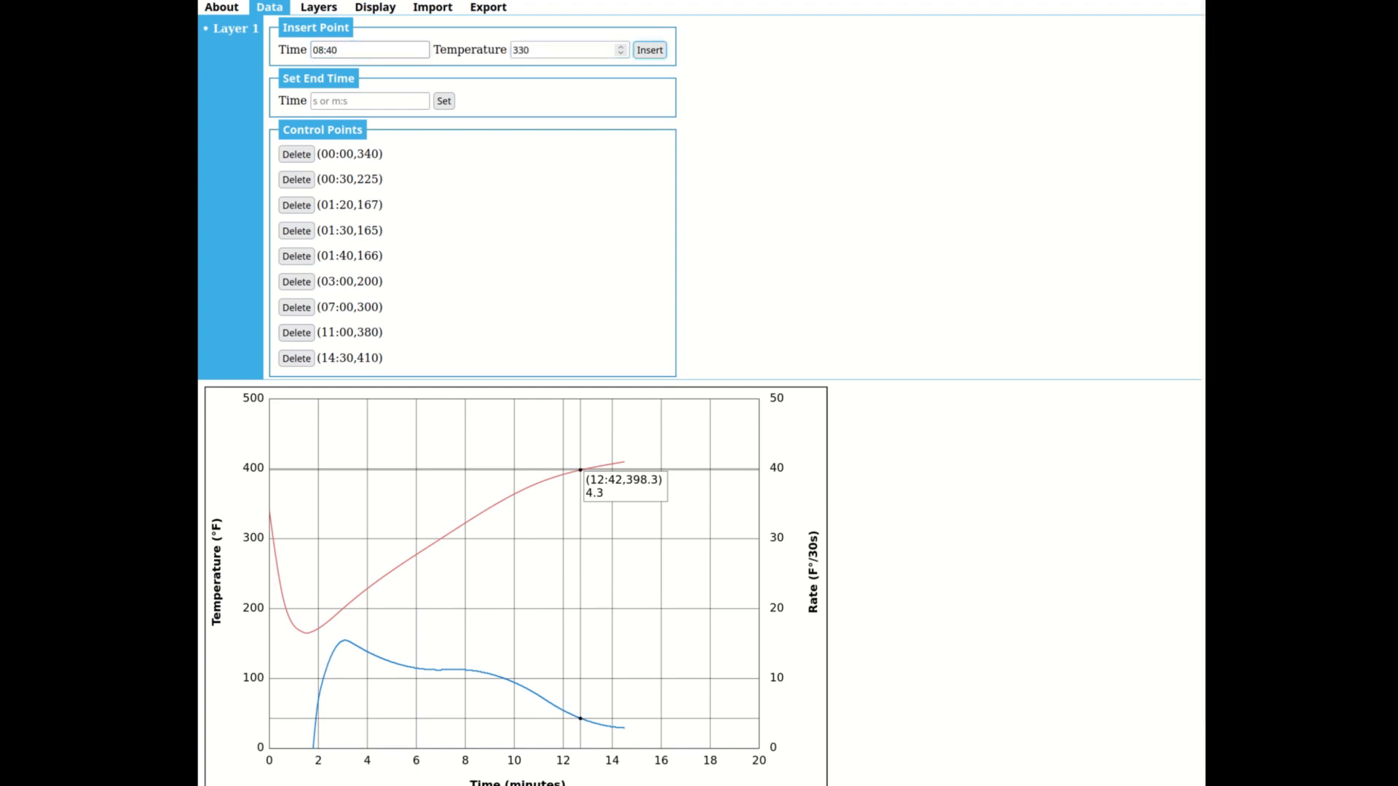
key("Return")
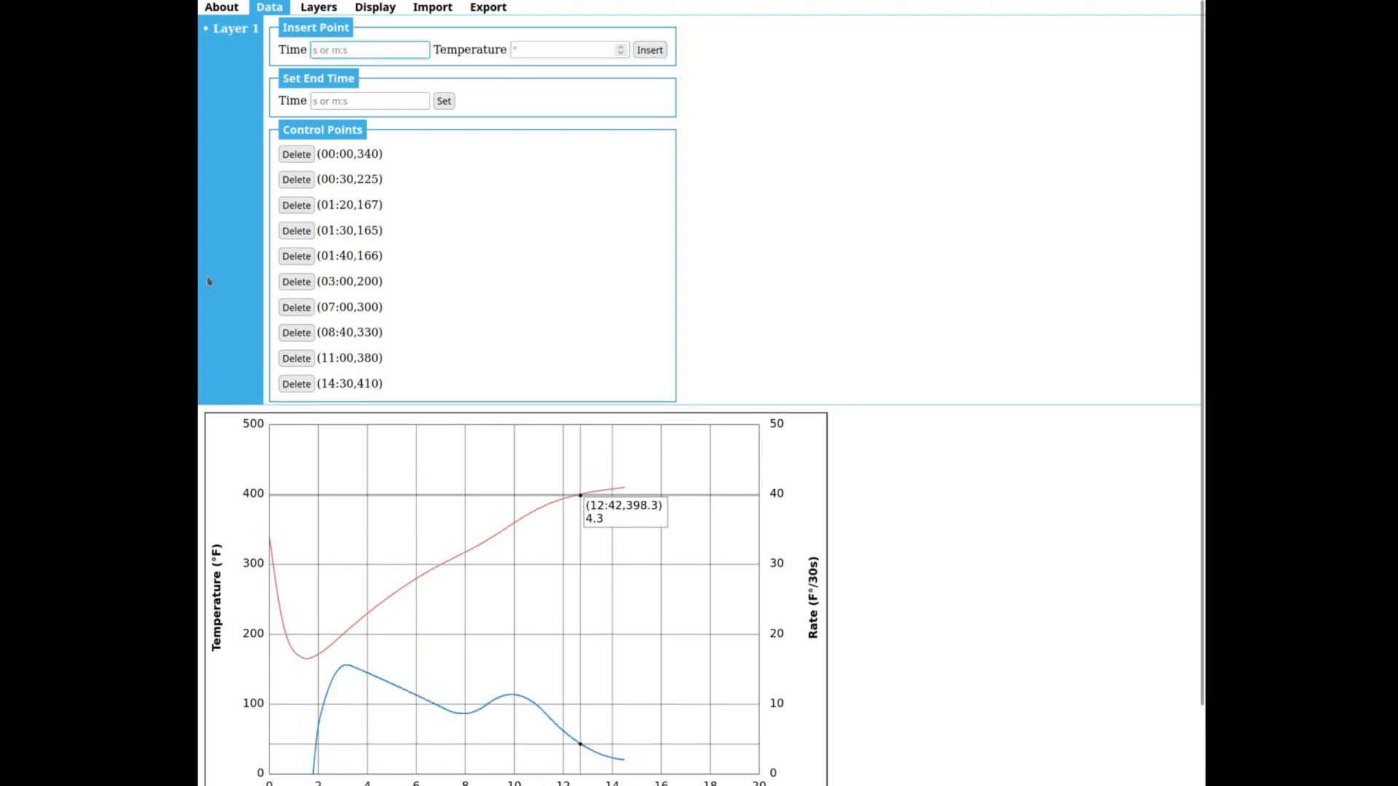
- Move the 380° control point to 11:30 by deleting it and reinserting it with the new time
left_click(291, 359)
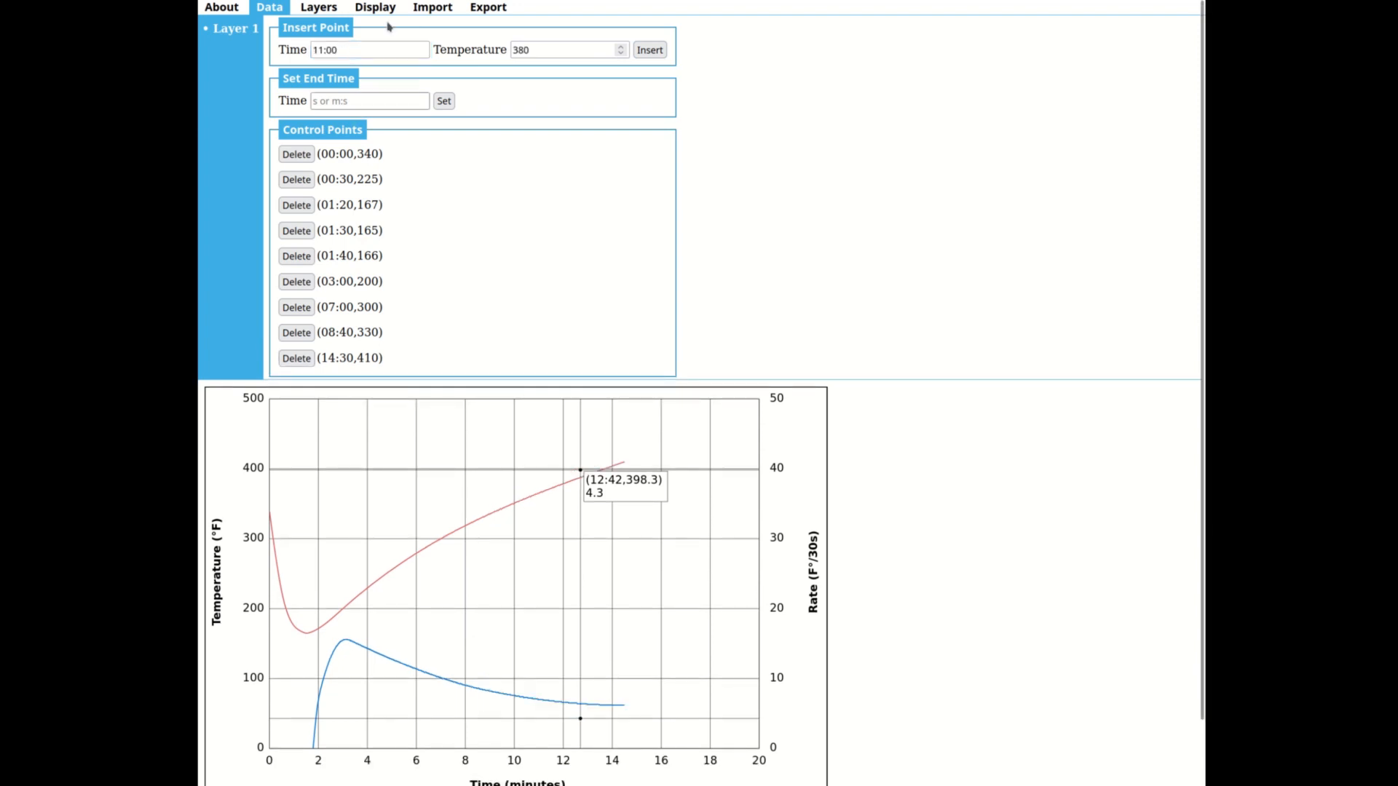
left_click(369, 52)
key("BackSpace")
key("BackSpace")
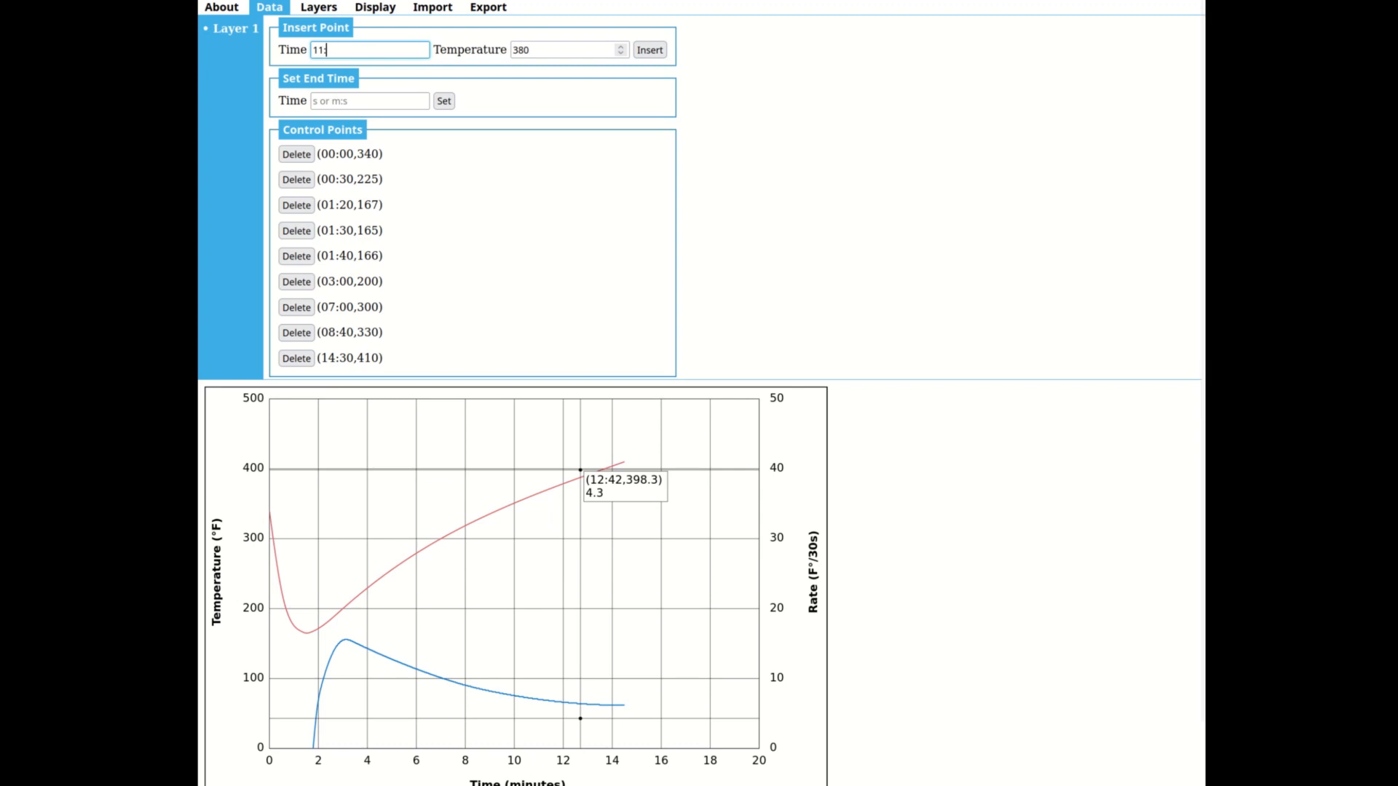
type("30")
key("Tab")
key("Tab")
key("Return")
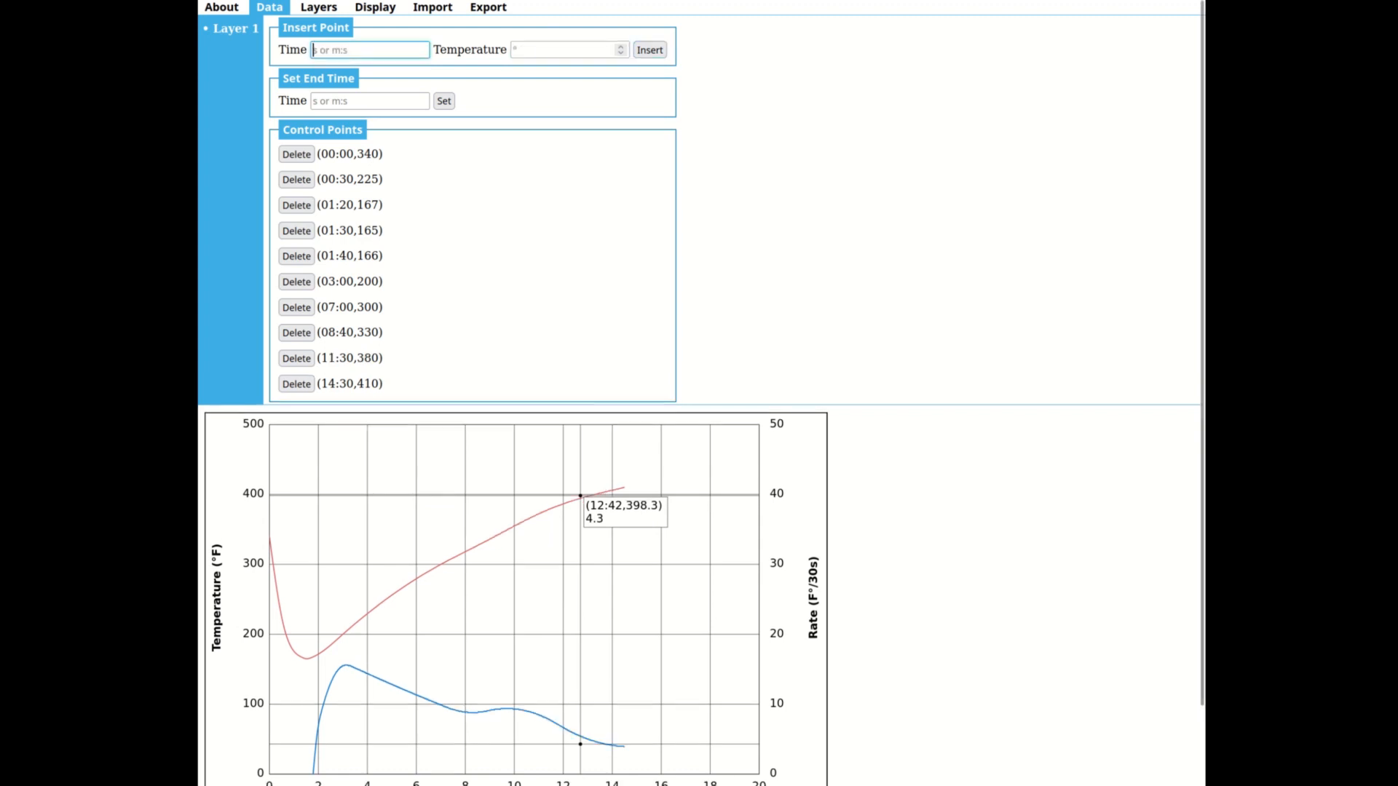
- Move the final 410° control point to the 15-minute mark by deleting it and reinserting it with time 15:
left_click(296, 384)
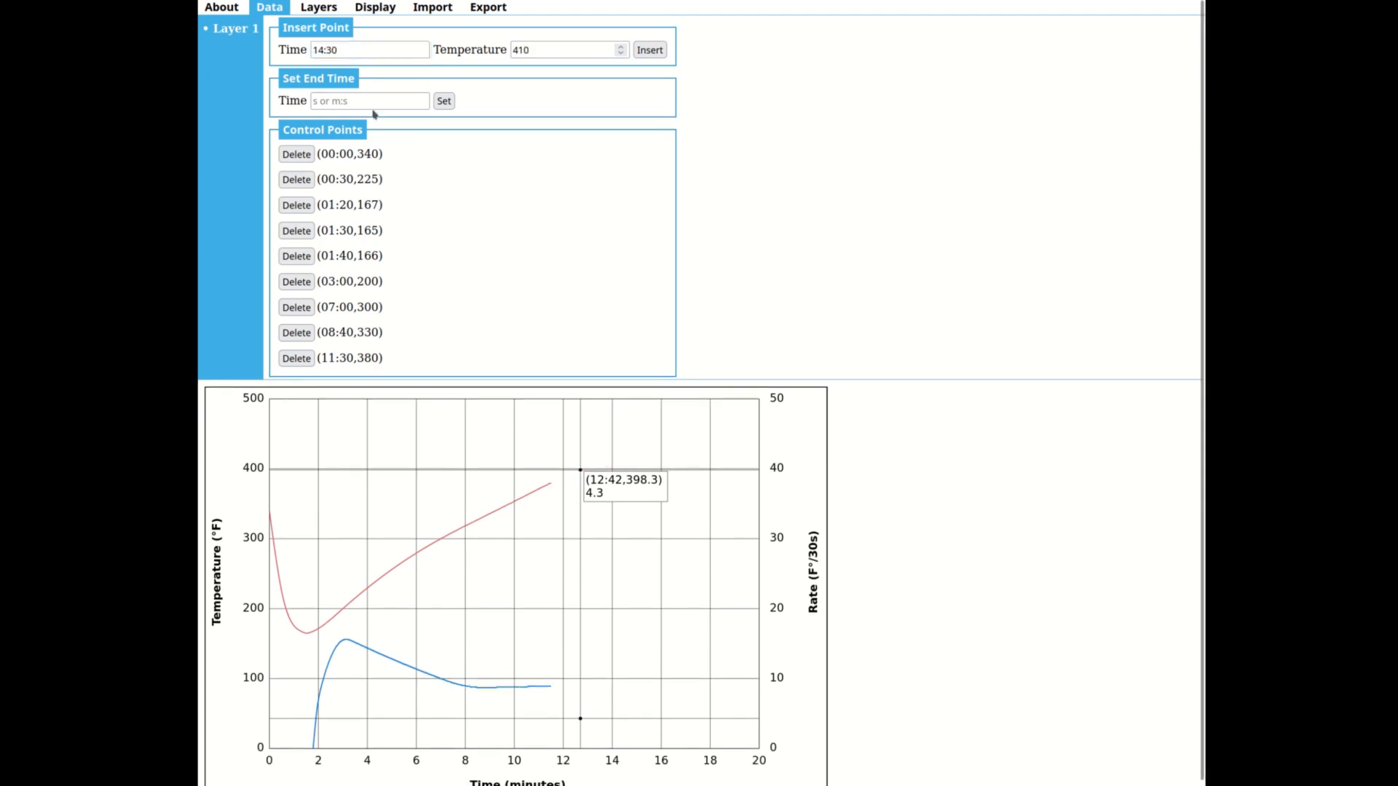
key("ctrl+a")
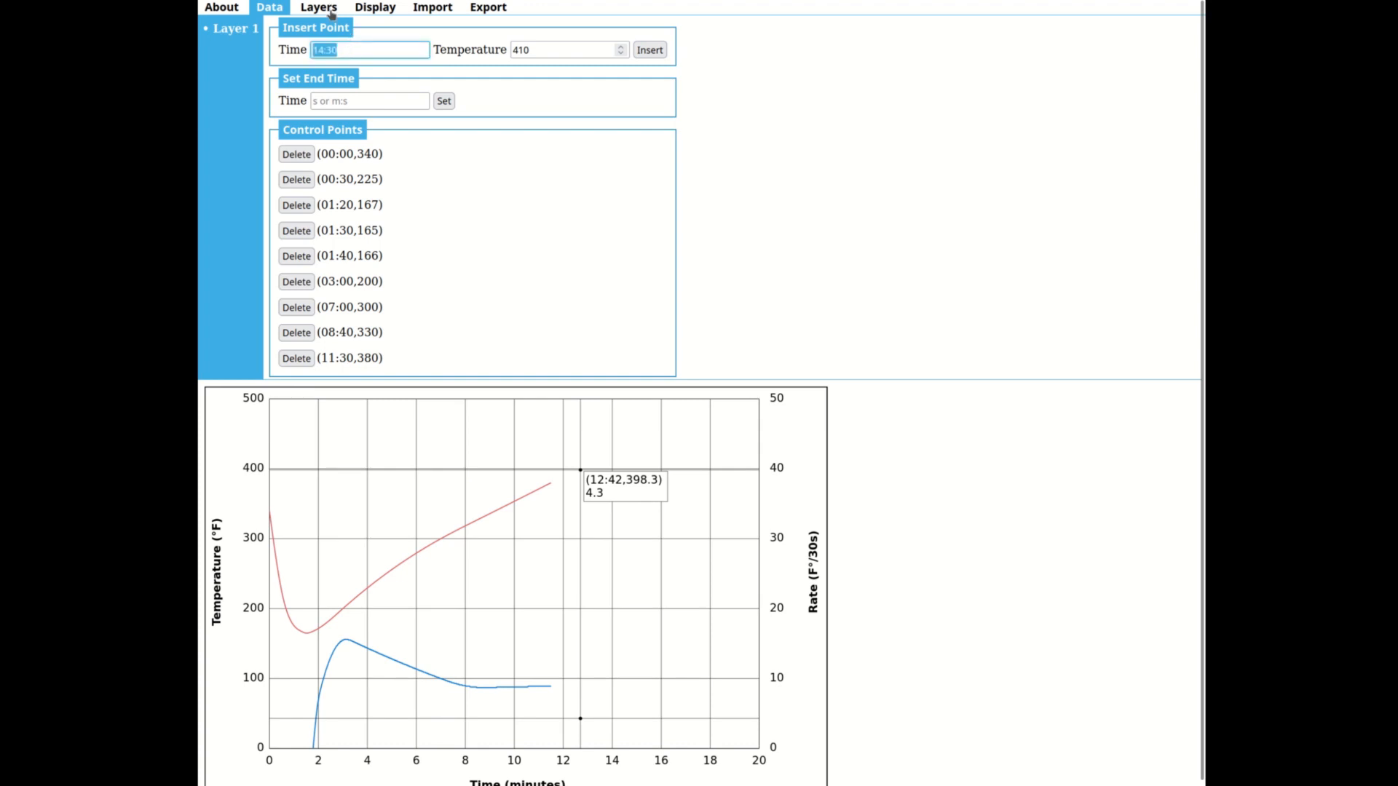
key("BackSpace")
type("15:")
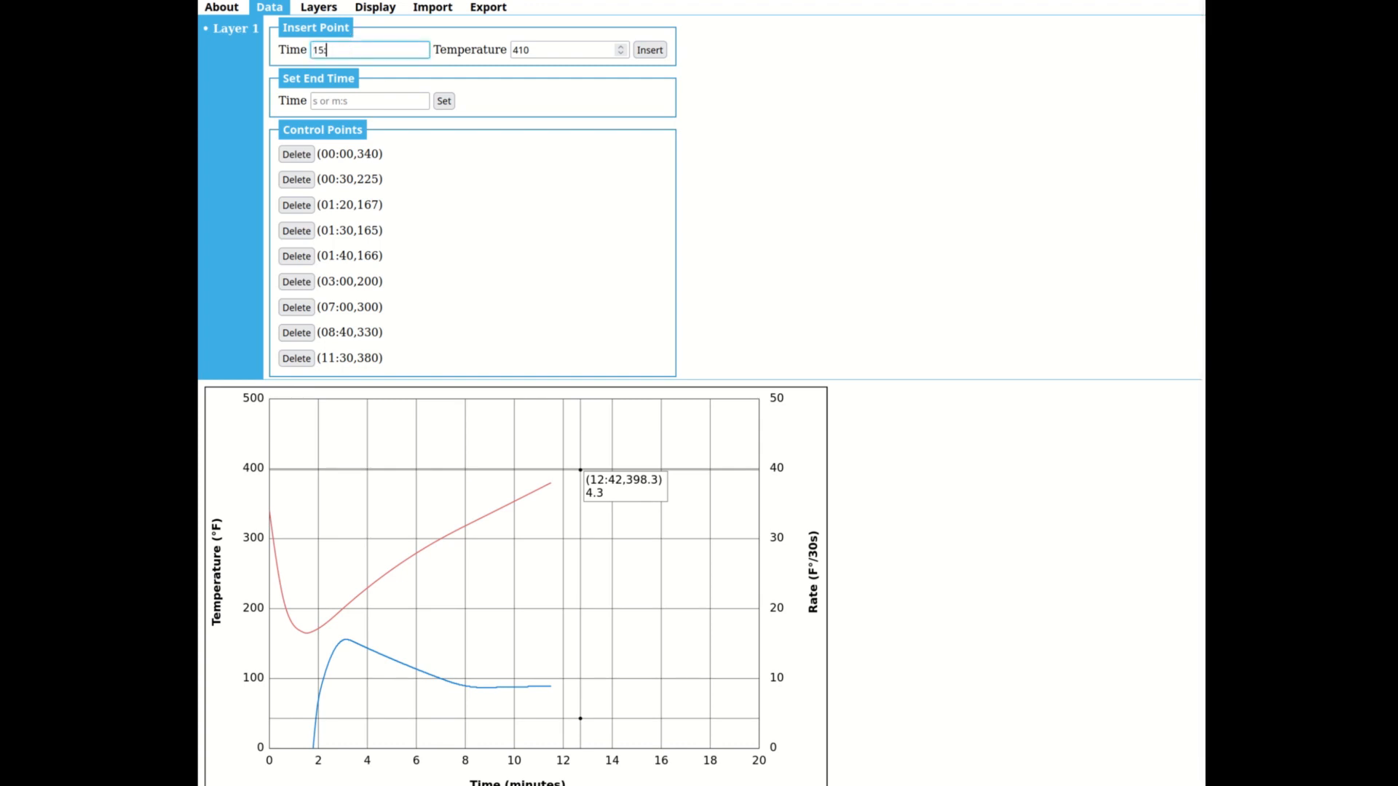
key("Tab")
key("Tab")
key("Return")
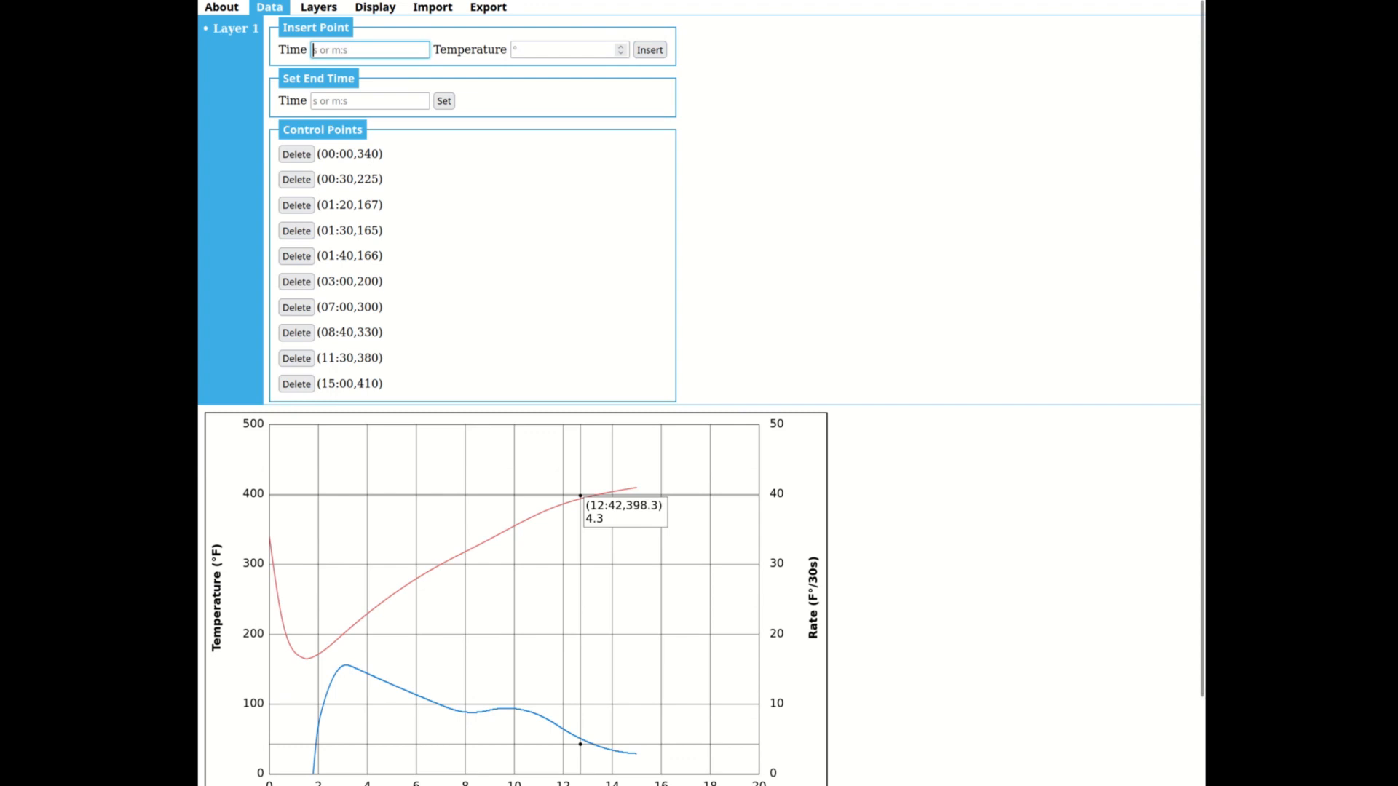
- Insert a control point at 11:25 with a temperature of 378.53° just before the 380° point
scroll(263, 750, "down", 5)
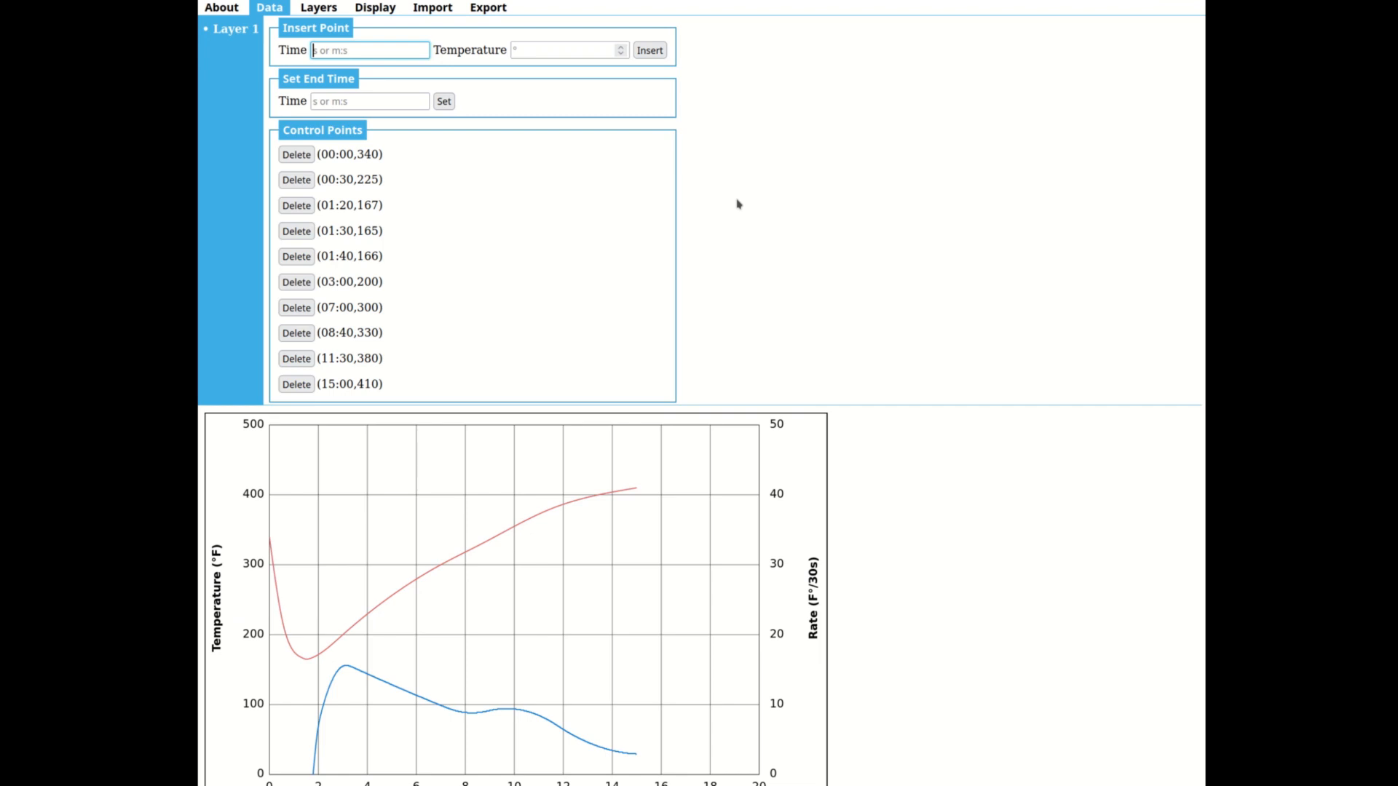
type("11:25")
key("Tab")
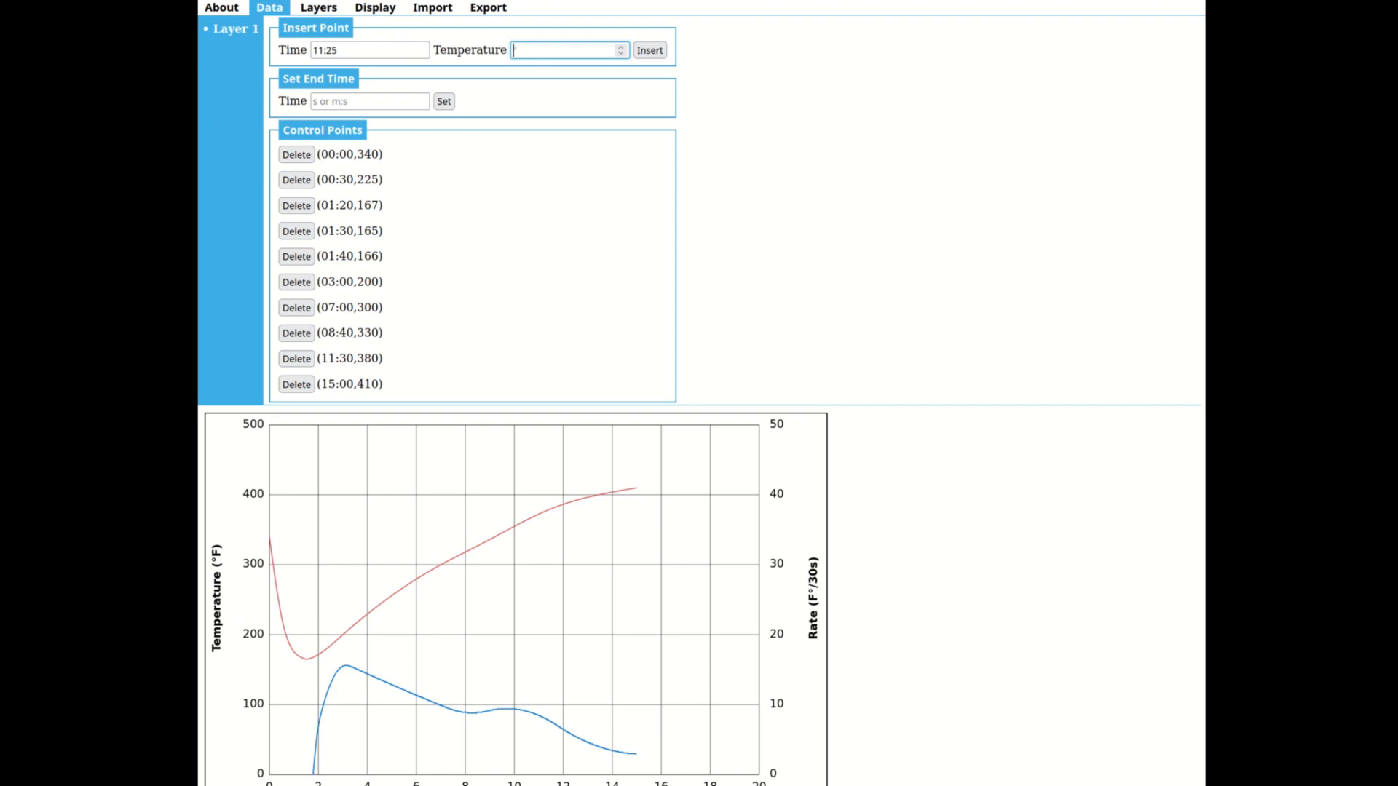
type("378.53")
key("Tab")
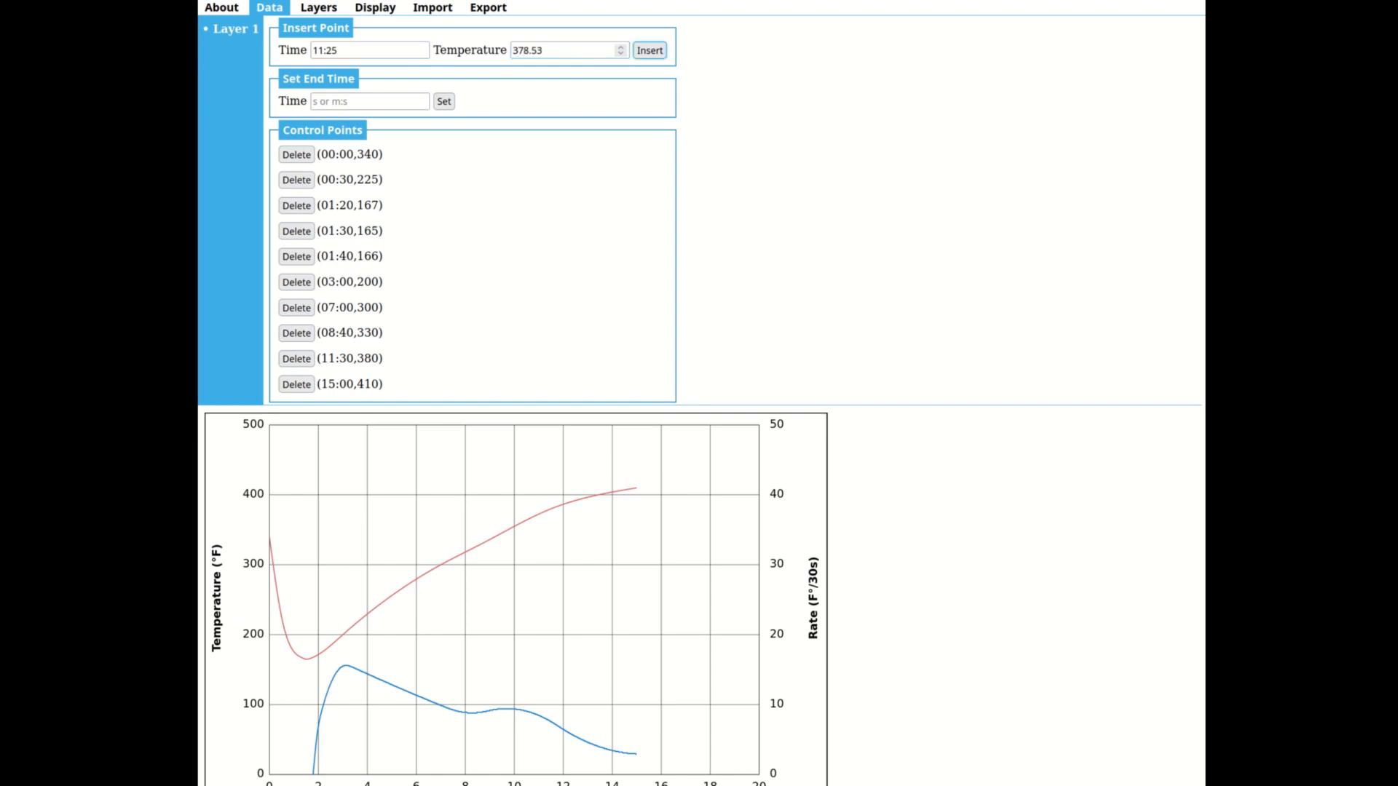
key("Return")
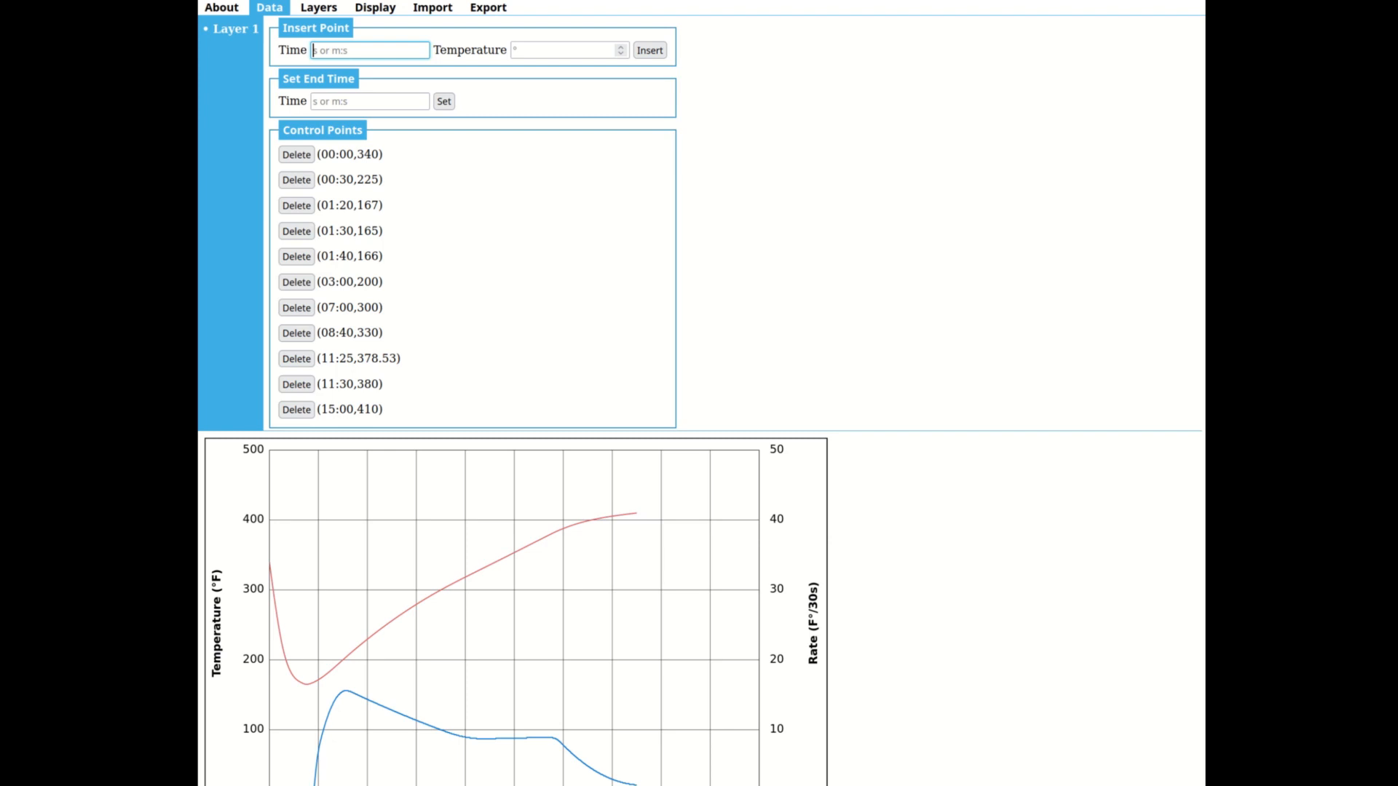
- Insert a control point at 7:05 with a temperature of 301.5° just after the 300° point
type("7:05")
key("Tab")
type("301")
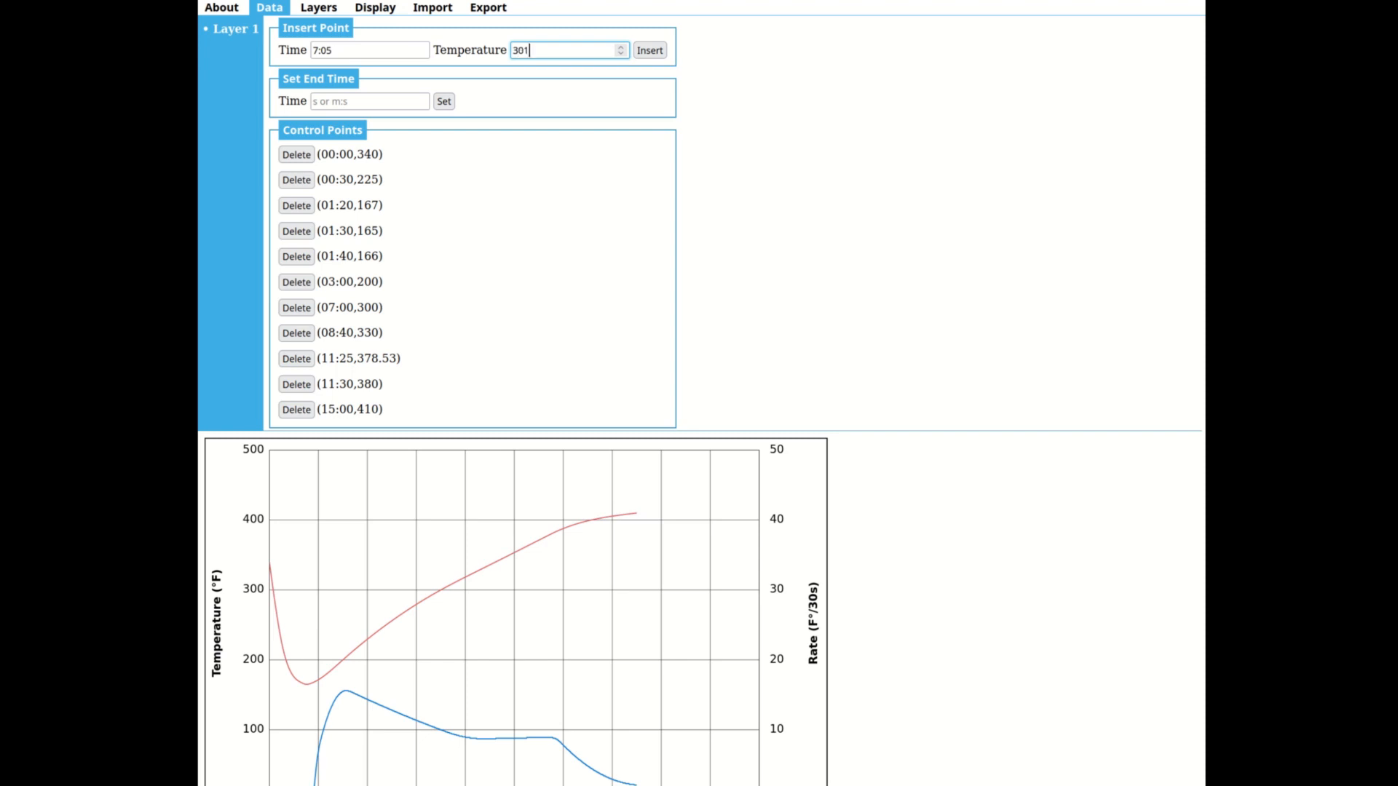
type(".5")
key("Tab")
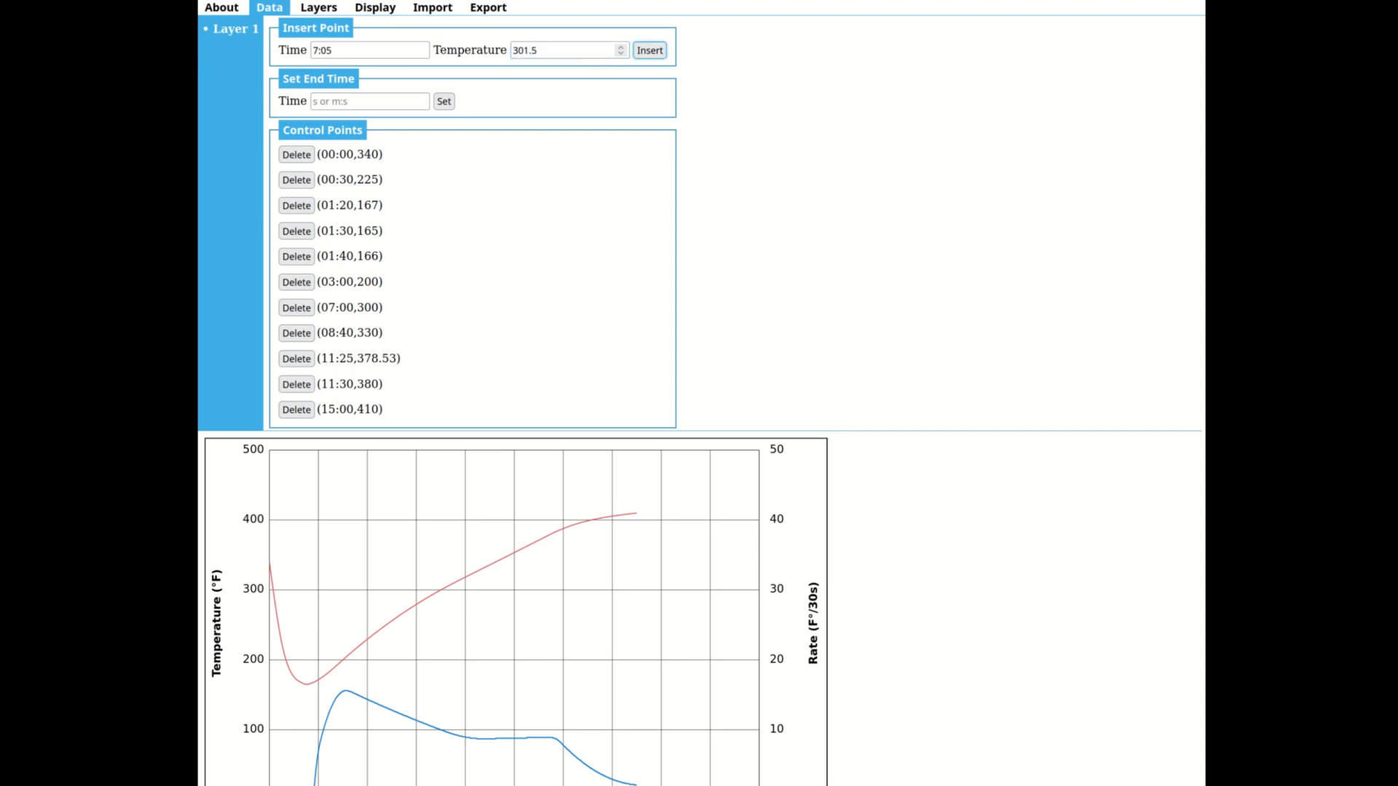
key("Return")
scroll(701, 393, "down", 2)
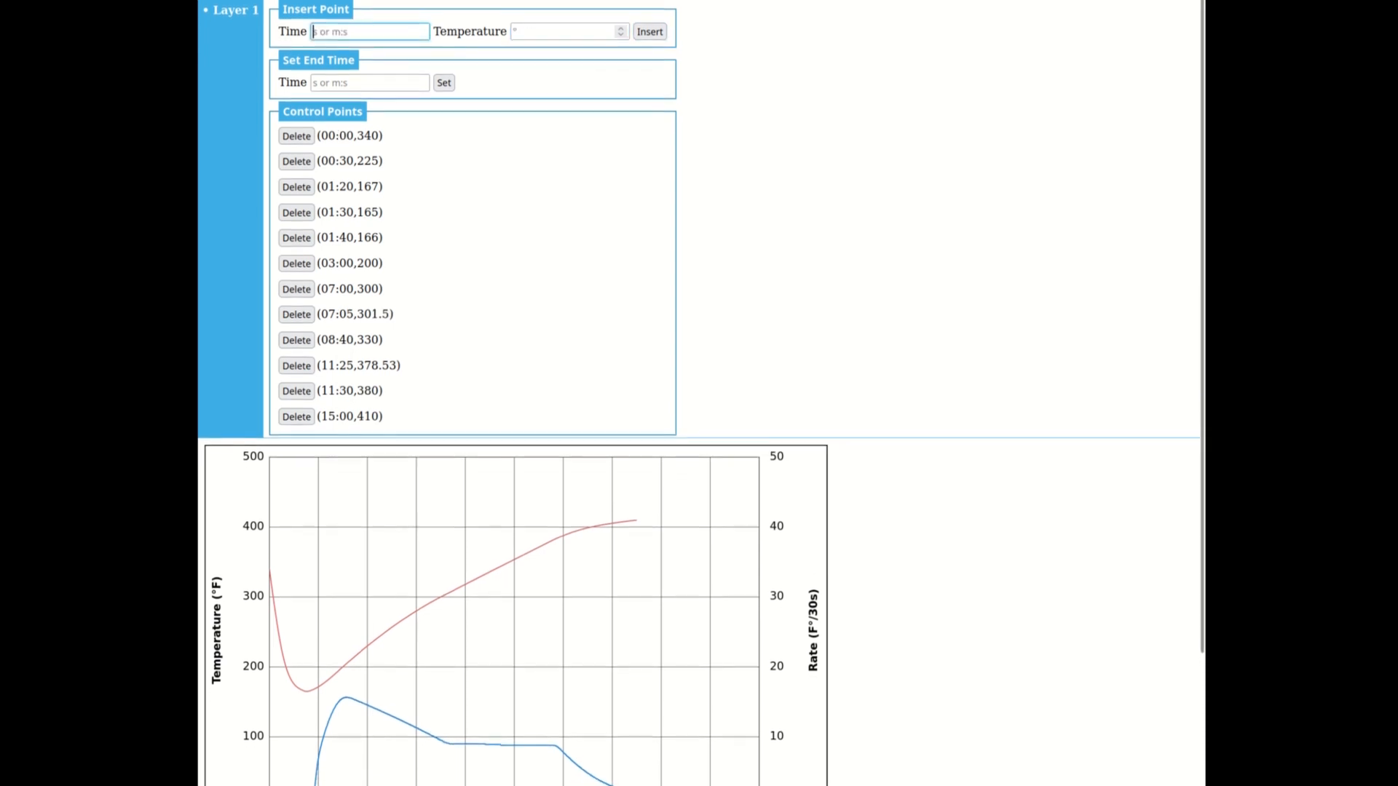
scroll(701, 393, "down", 1)
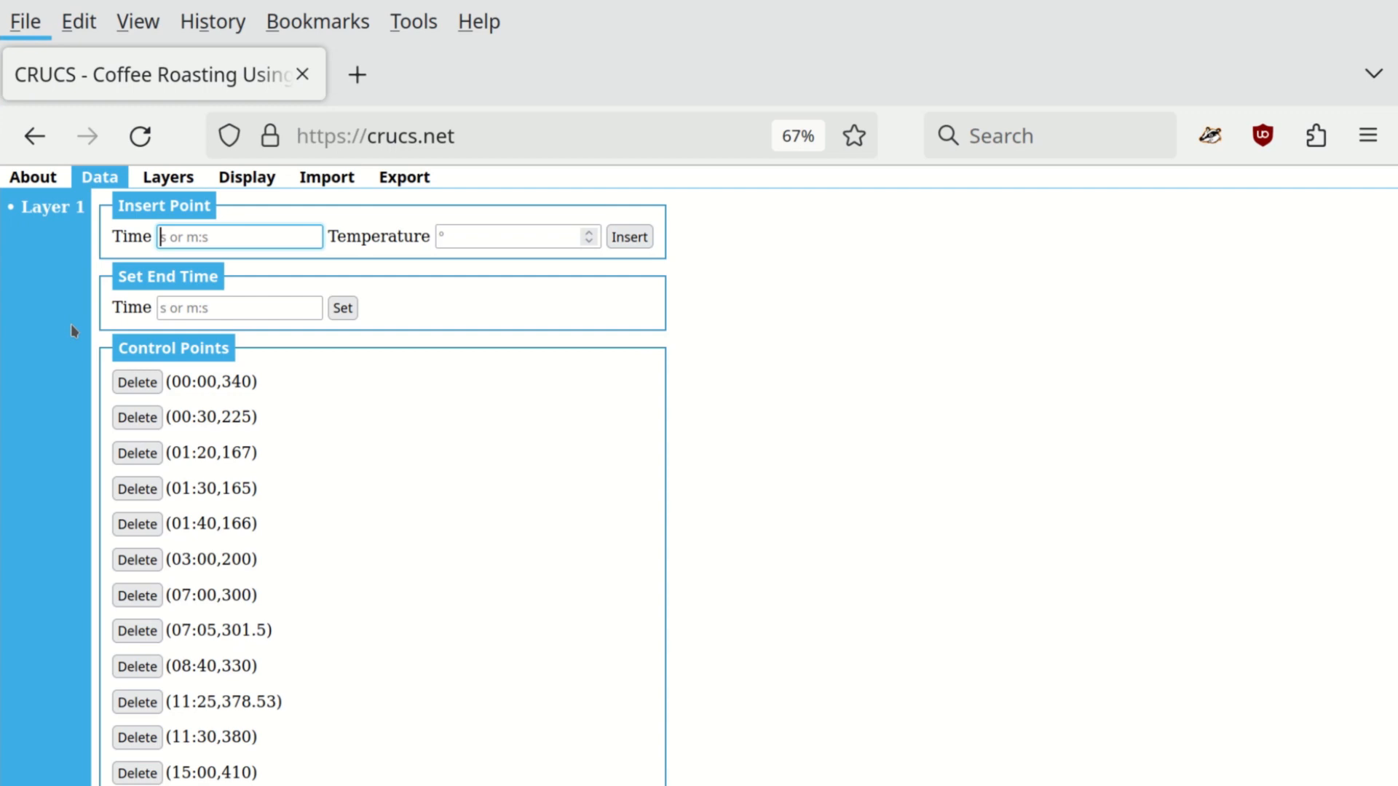
- Examine the plan's print preview and look over the layer, export and import options
key("ctrl+p")
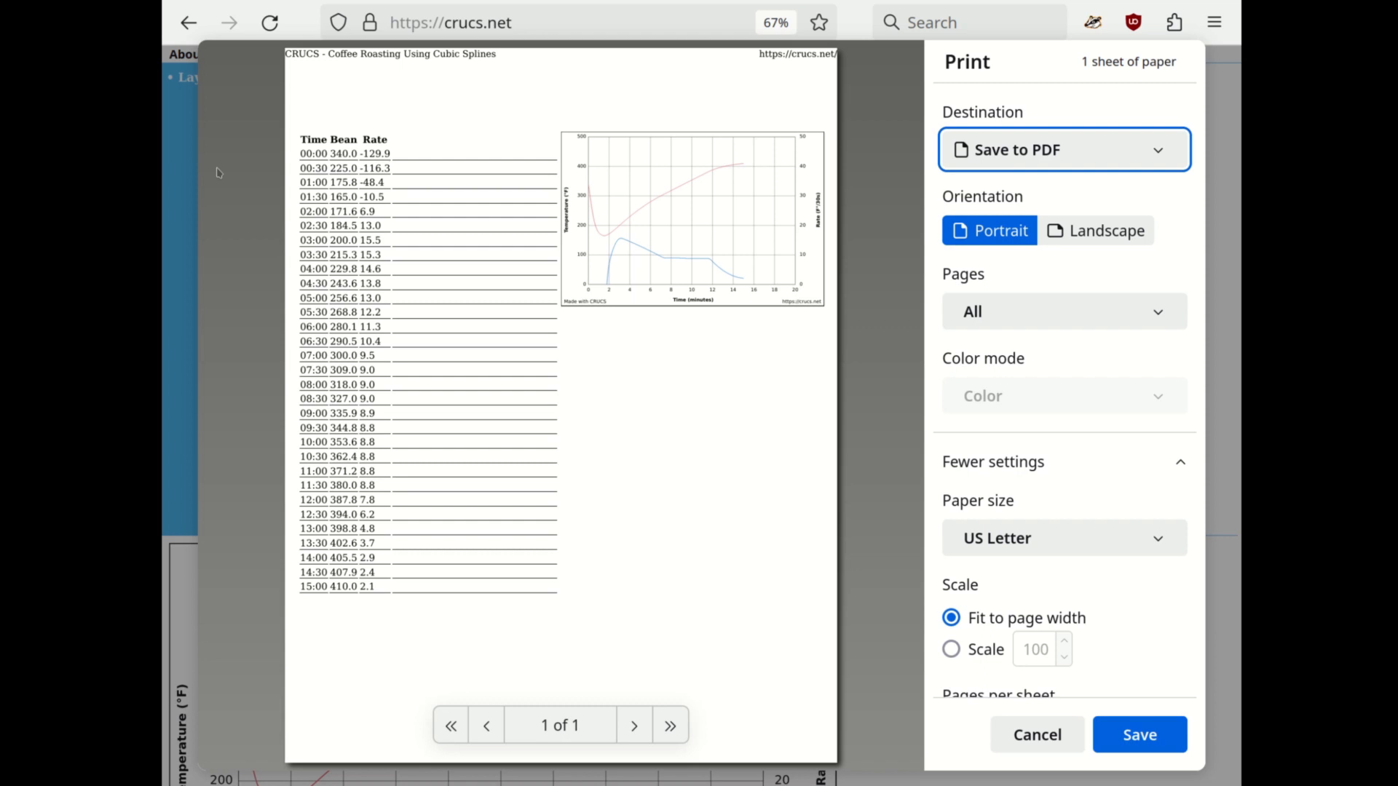
key("Escape")
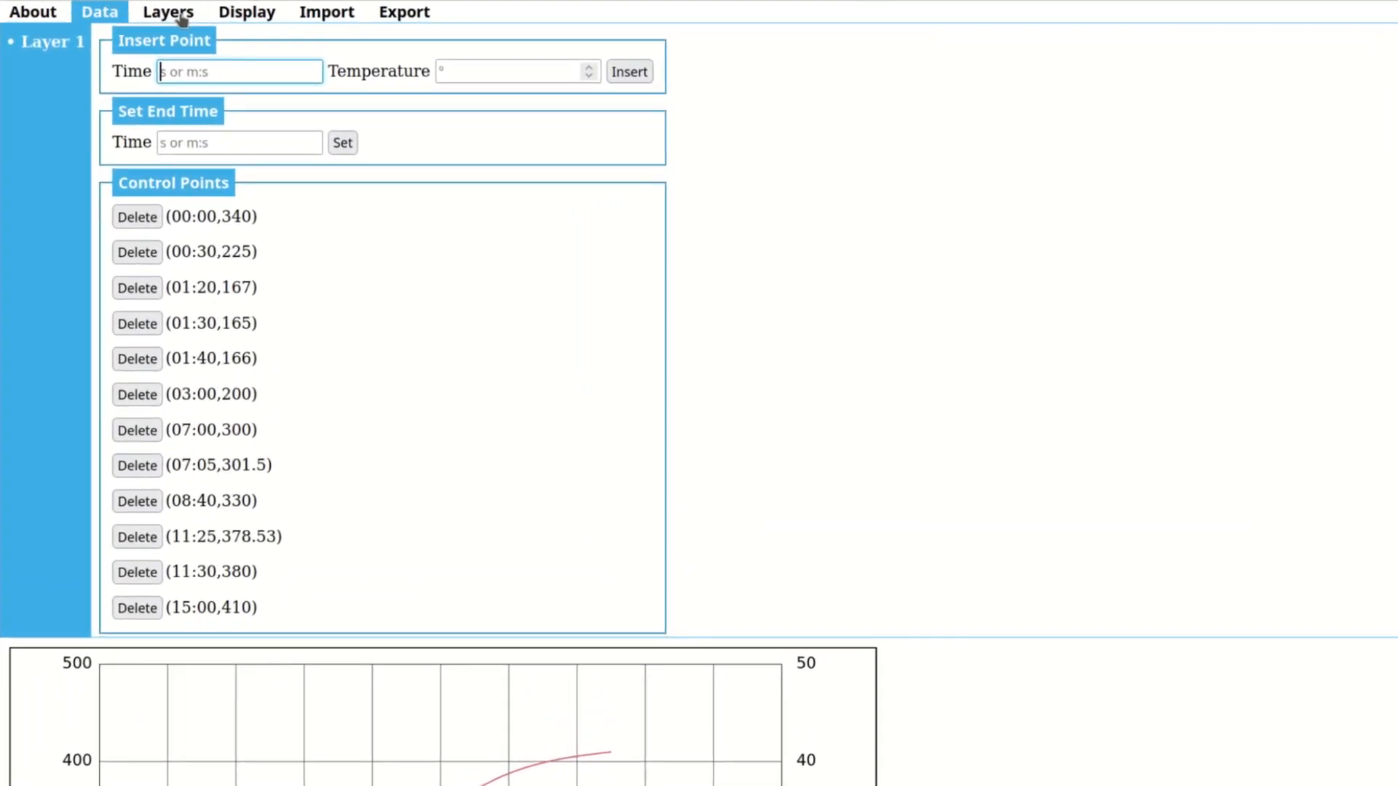
left_click(182, 19)
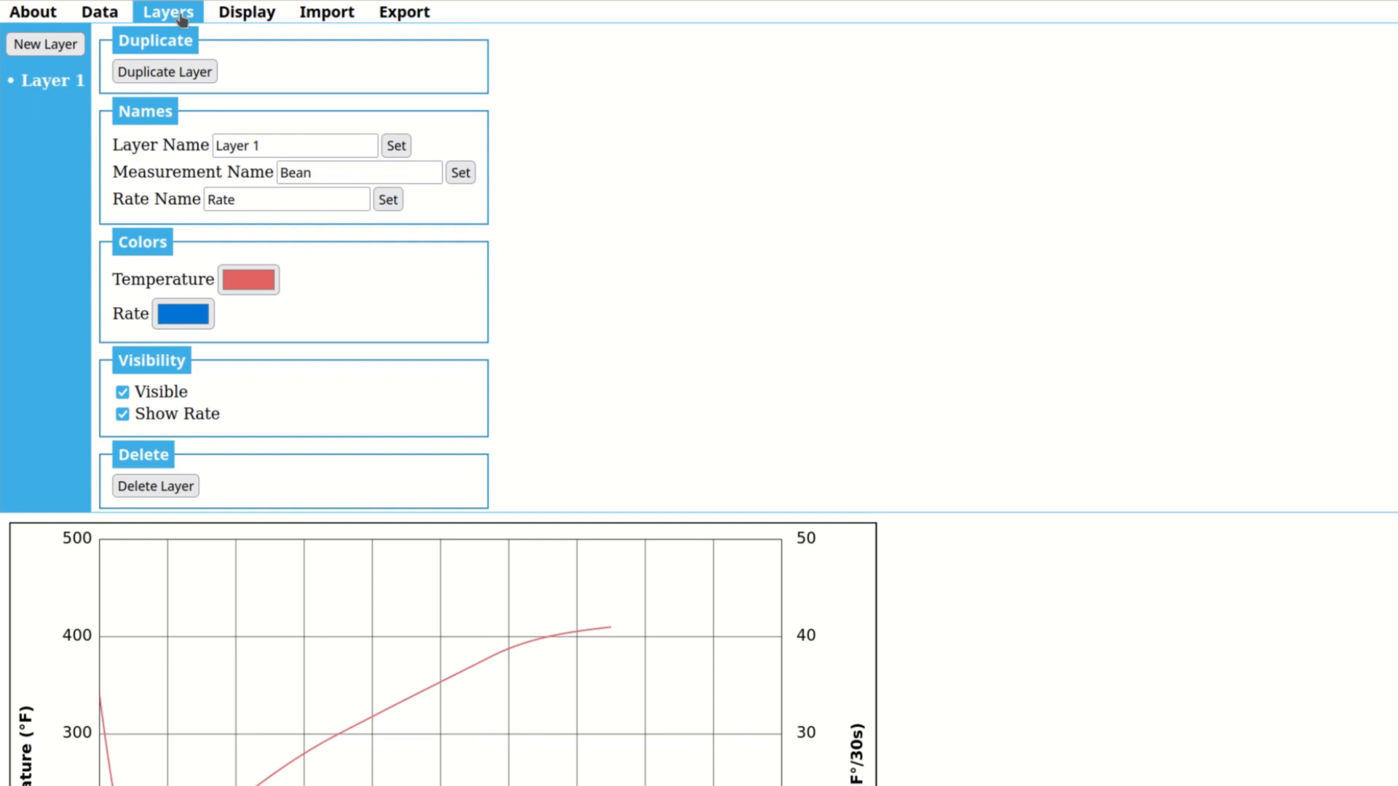
left_click(422, 20)
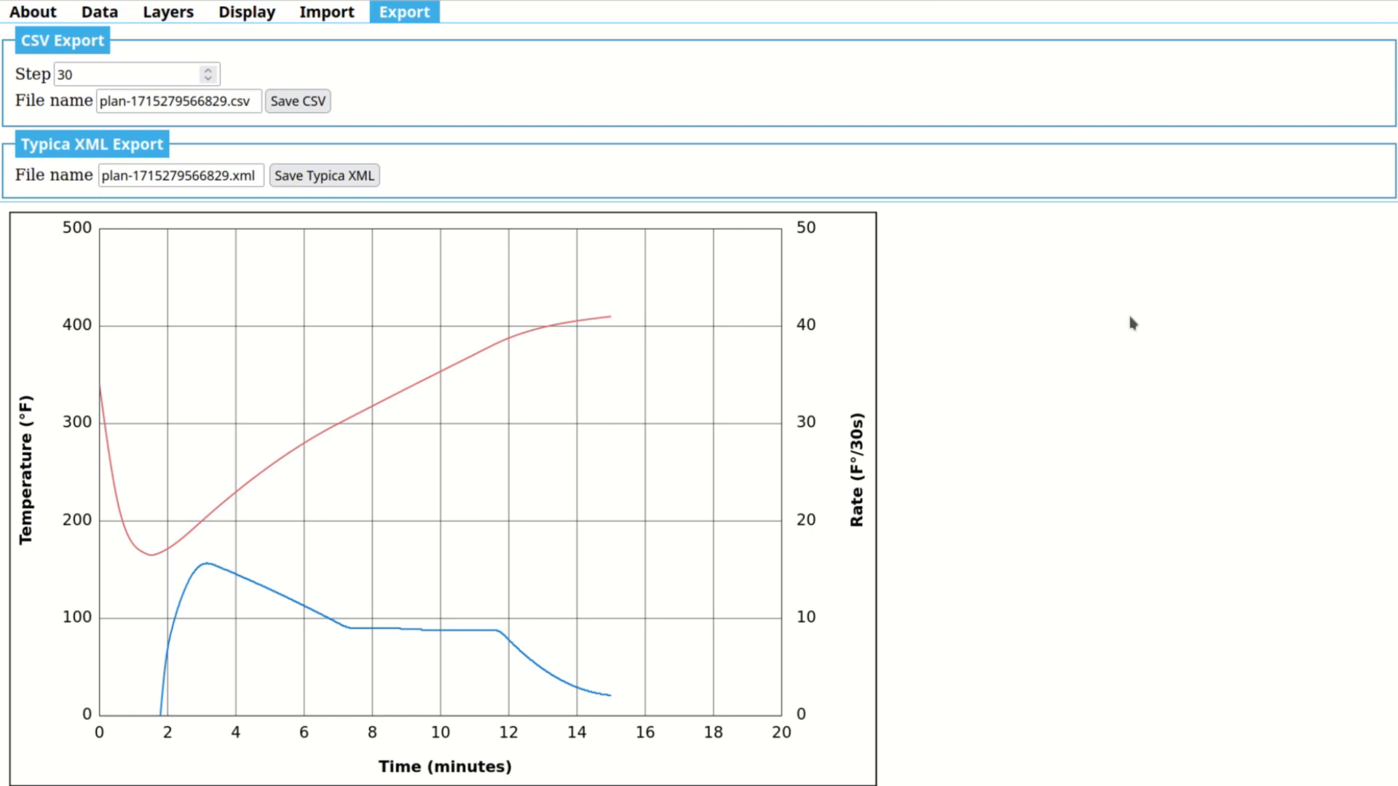
left_click(331, 18)
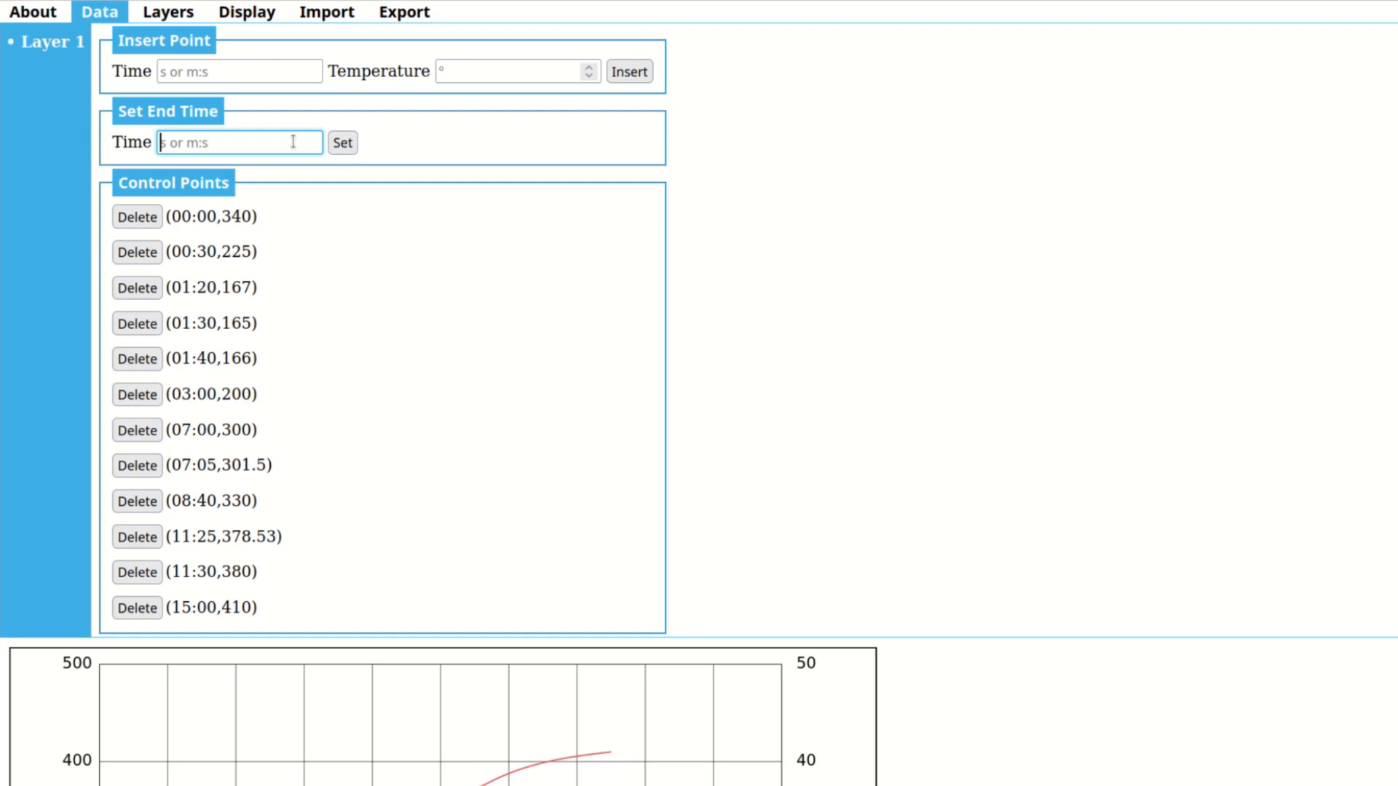
- Set the plan's end time to 13:09 to end the curve at 400°
mouse_move(554, 772)
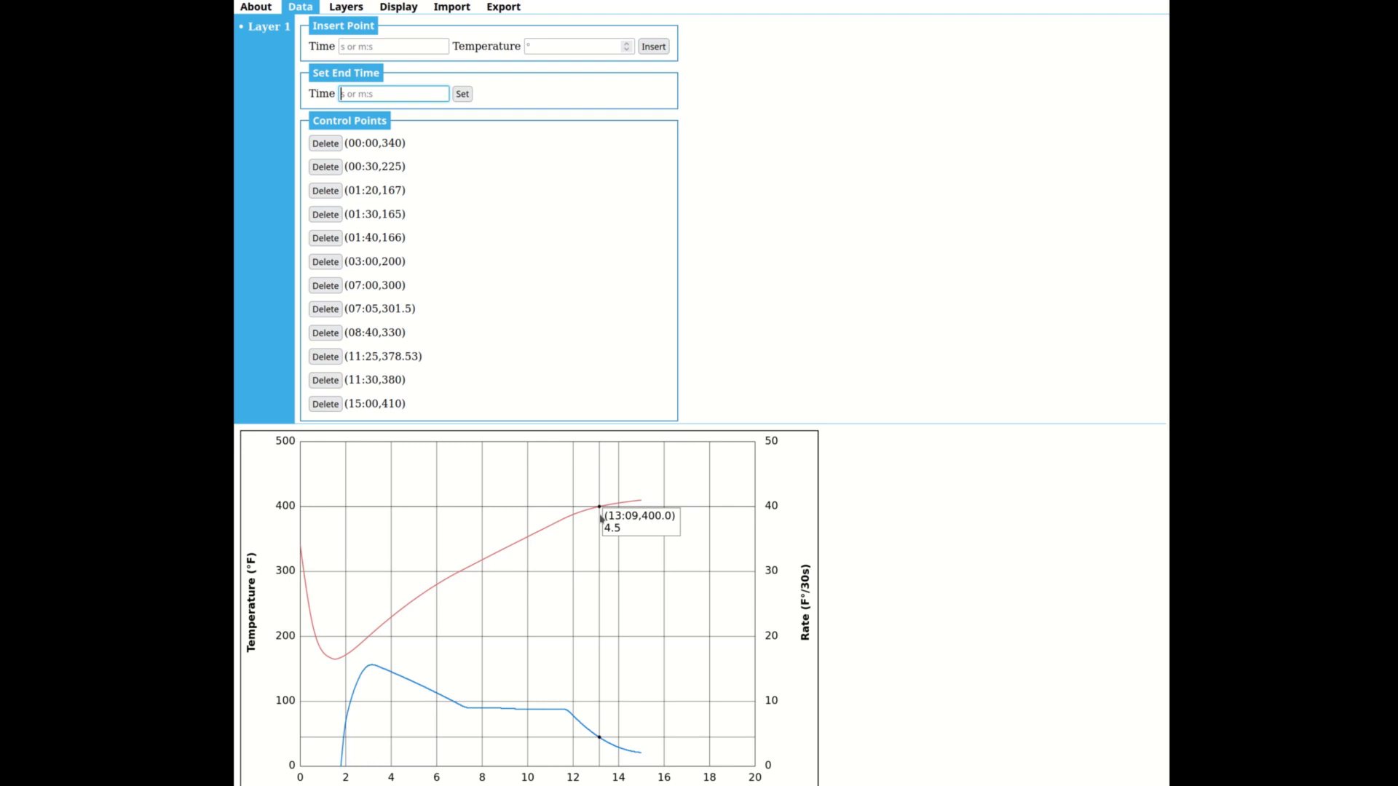
type("13:09")
key("Tab")
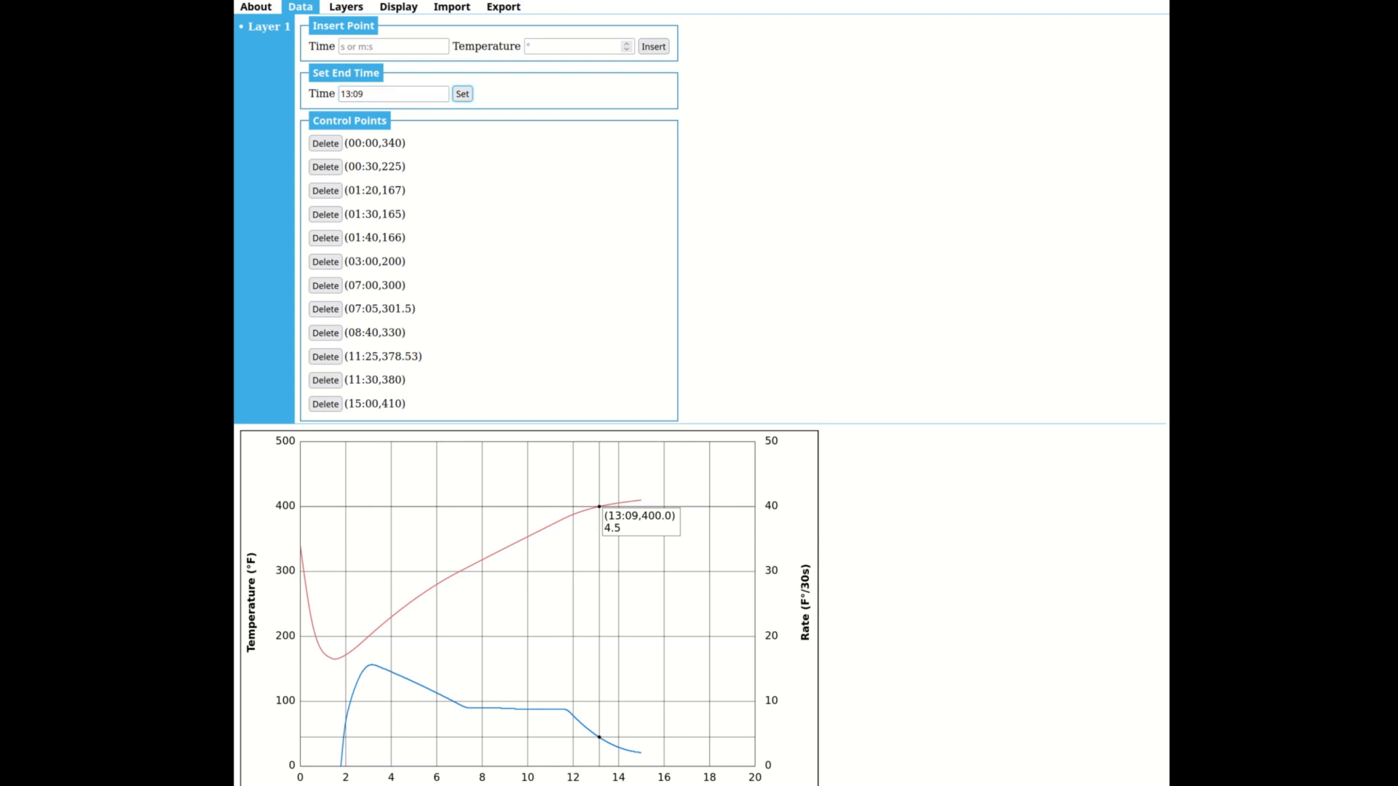
key("Return")
- Set the plan's end time to 16 minutes to extend the curve past the last control point
key("shift+Tab")
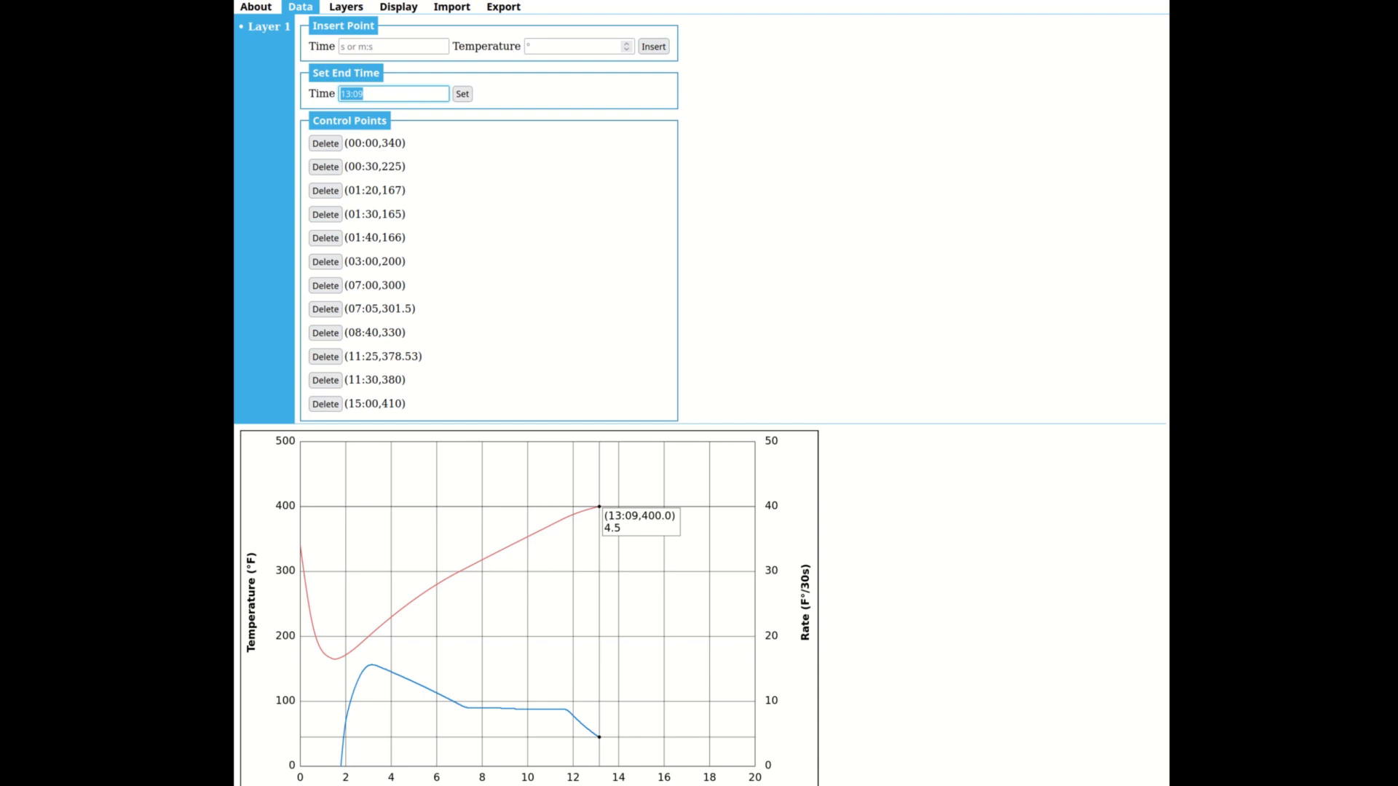
type("16:")
key("Tab")
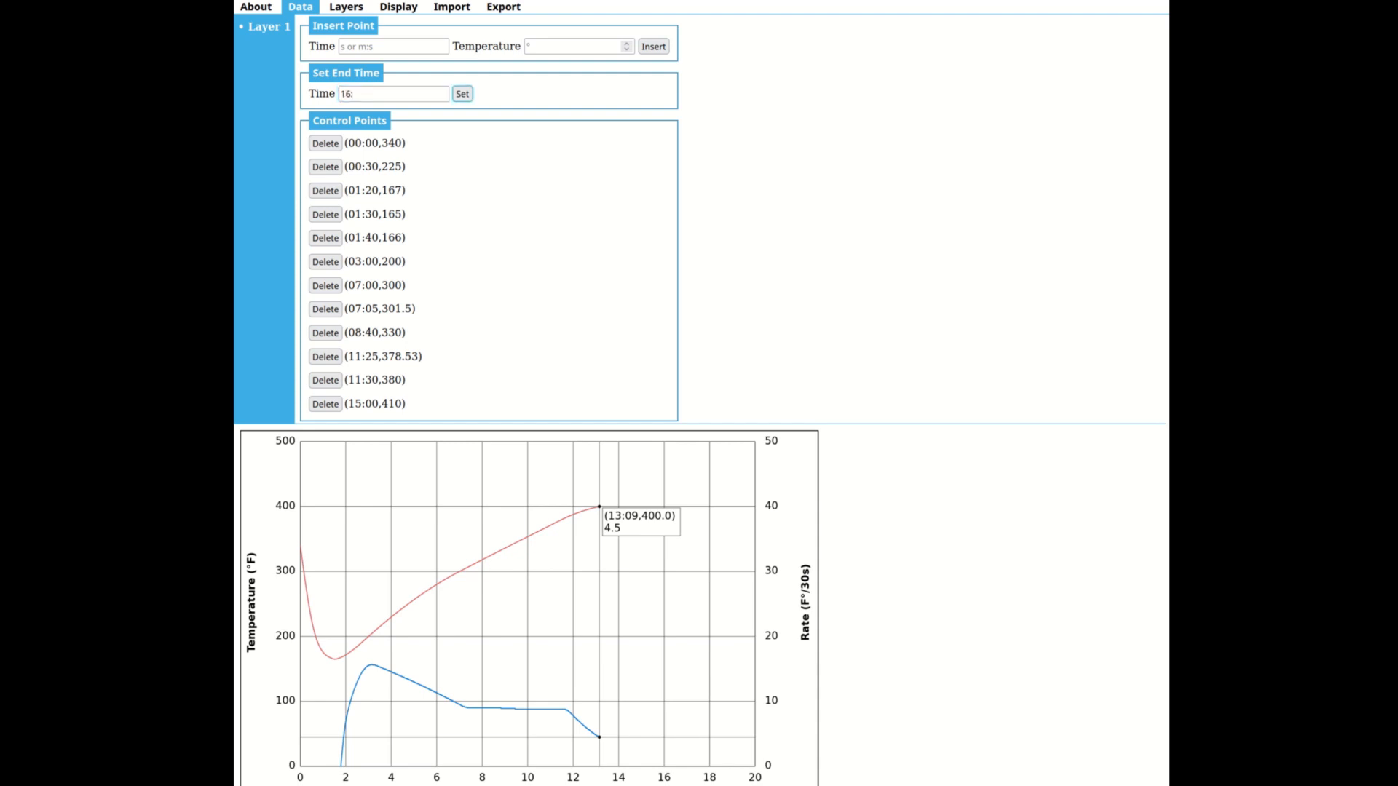
key("Return")
- Clear the custom end time and apply the empty value to the plan
key("shift+Tab")
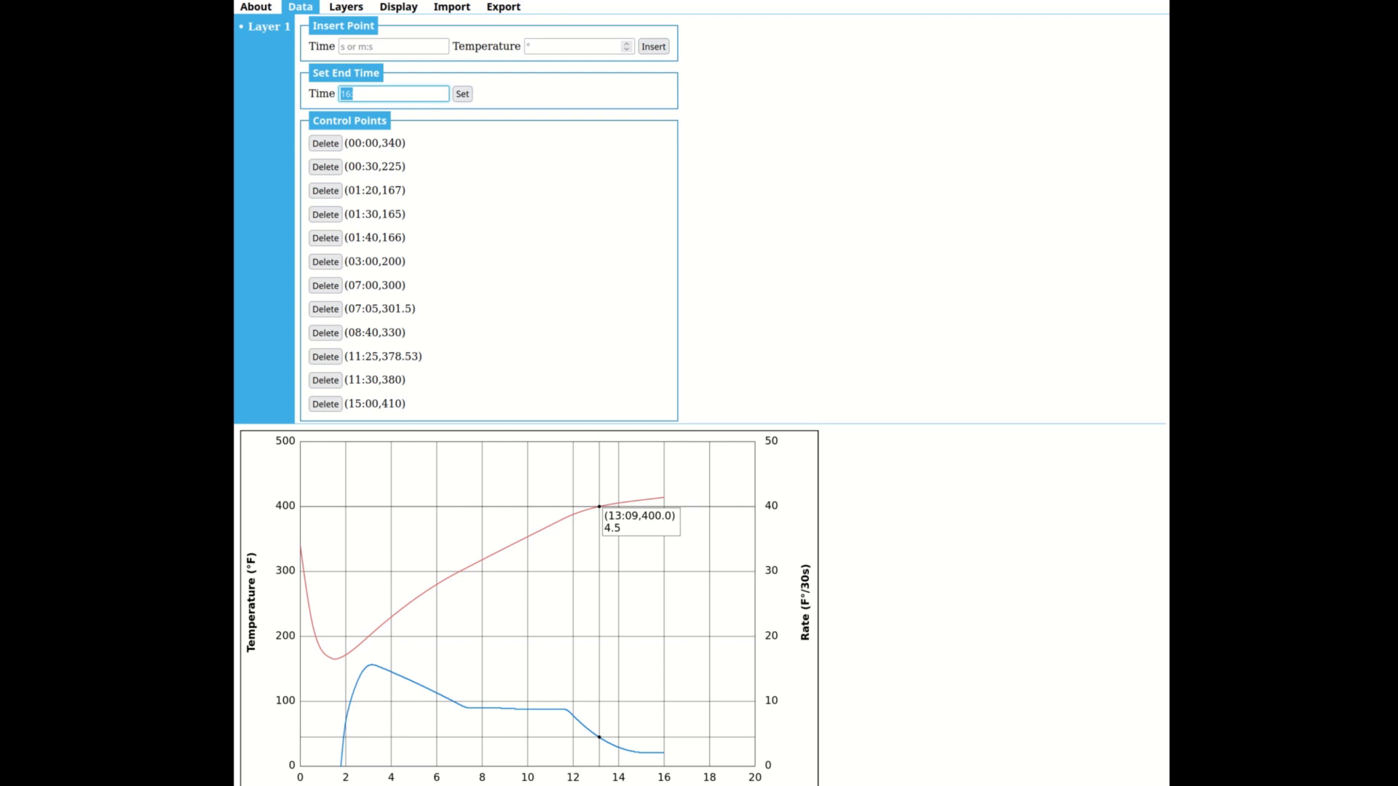
key("BackSpace")
key("Tab")
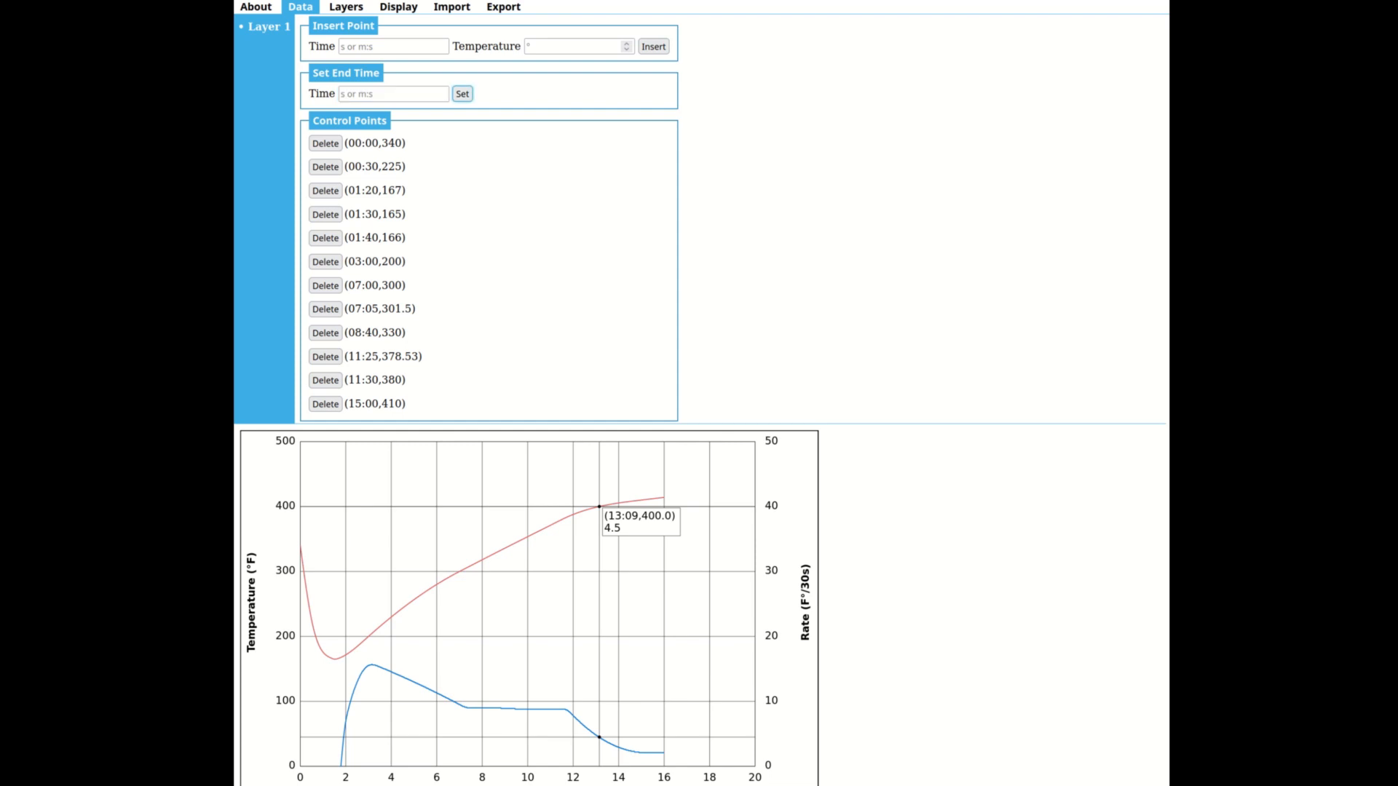
key("Return")
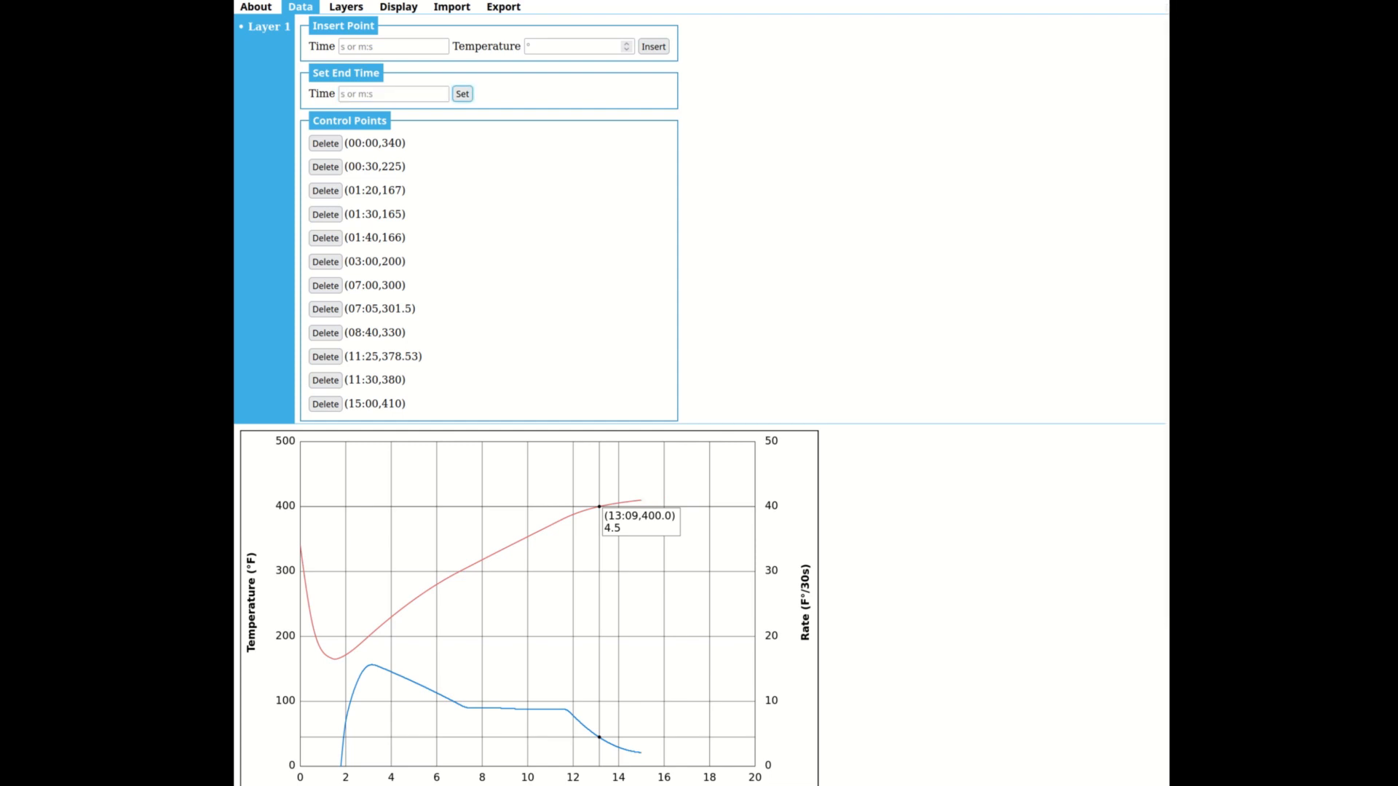
- Open the CRUCS support page and enter a contribution amount of 25 USD
left_click(258, 7)
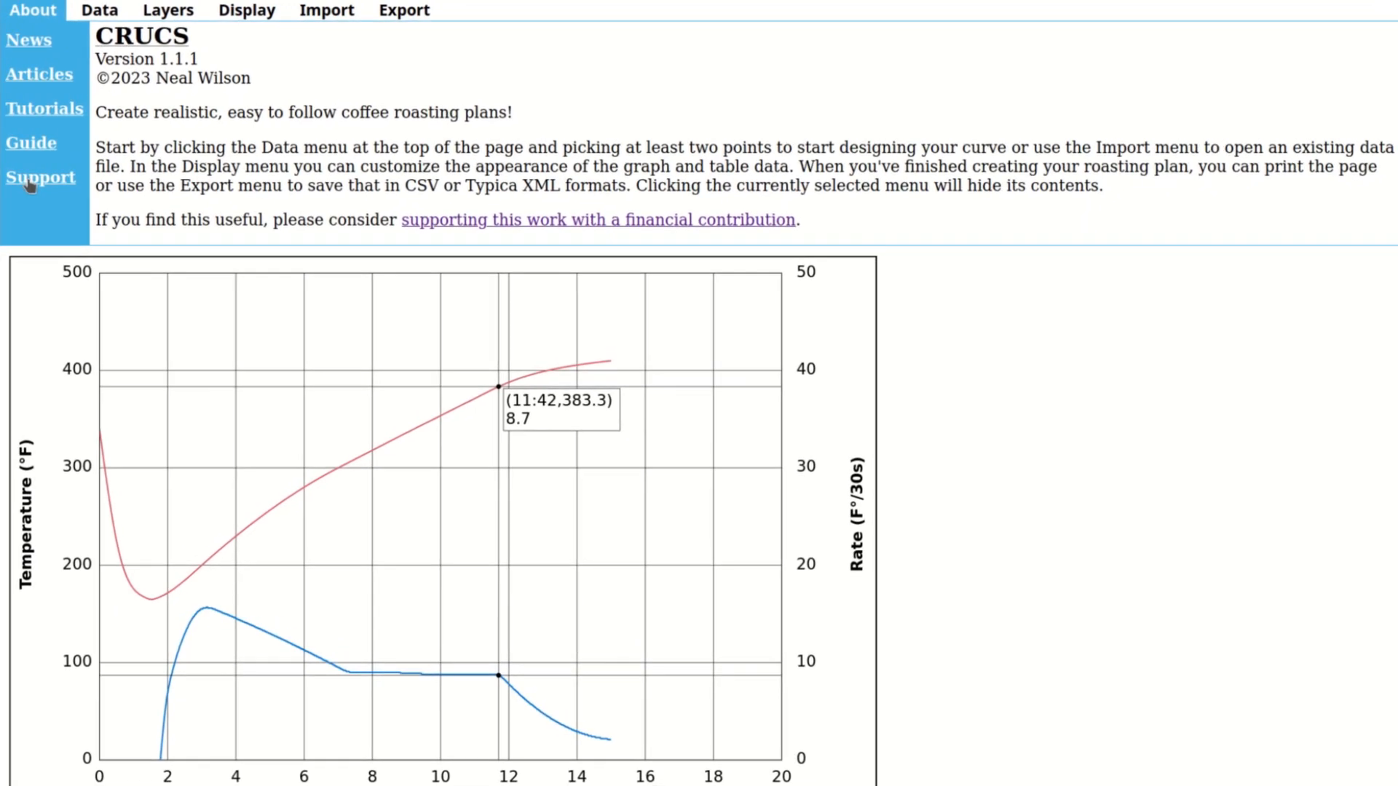
left_click(30, 182)
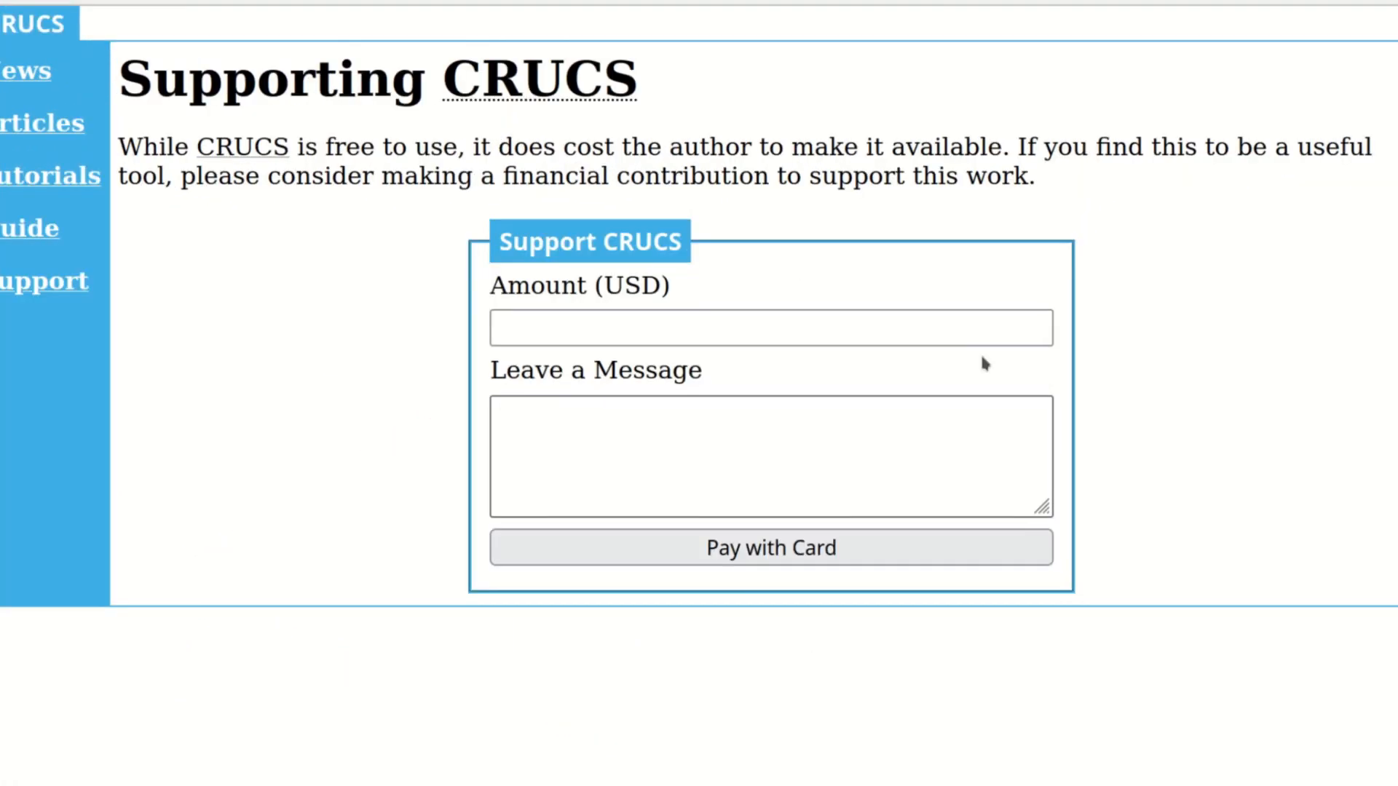
left_click(913, 332)
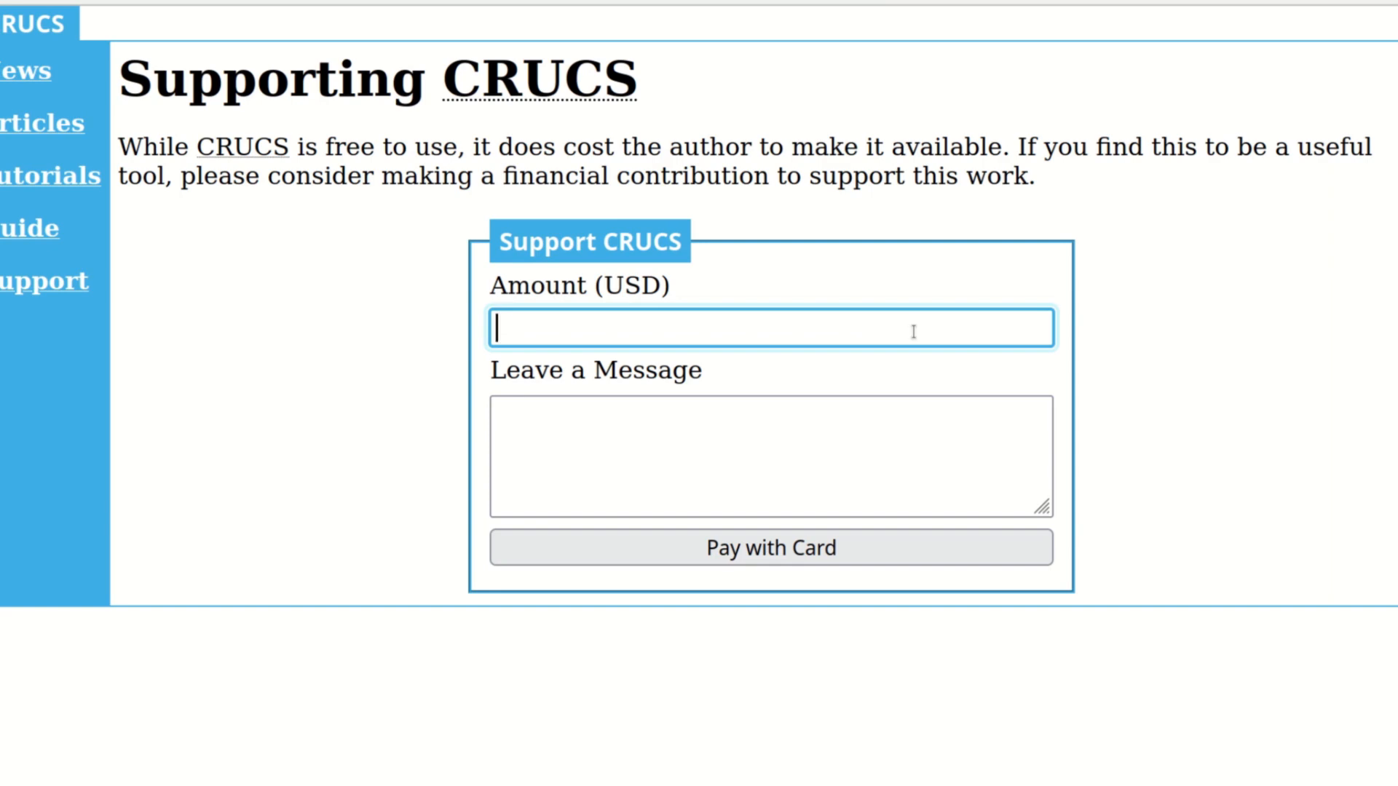
type("10")
key("BackSpace")
key("BackSpace")
type("25")
key("Tab")
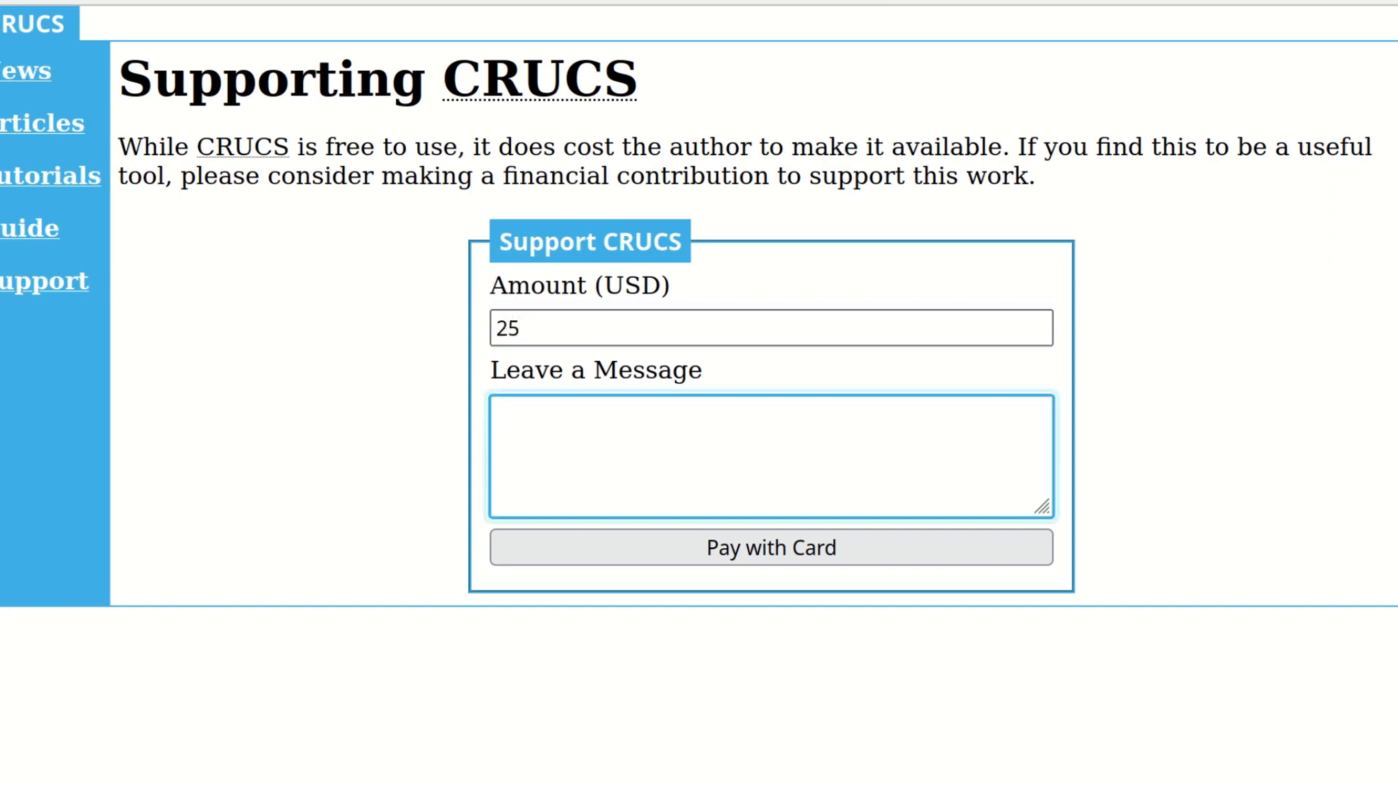
- Add the message "Keep up the great work!" to the contribution, and open and close the card payment form
type("Keep up the great work!")
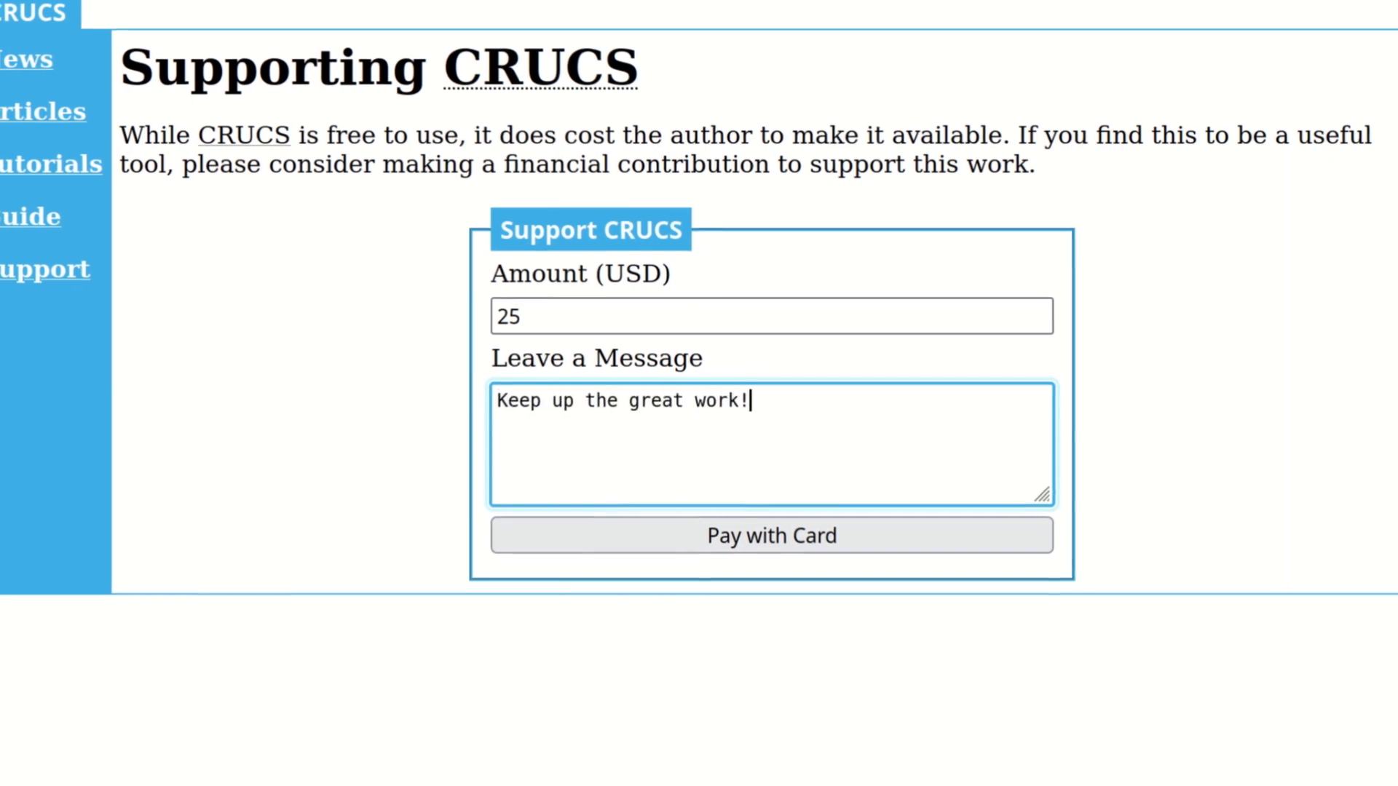
left_click(863, 538)
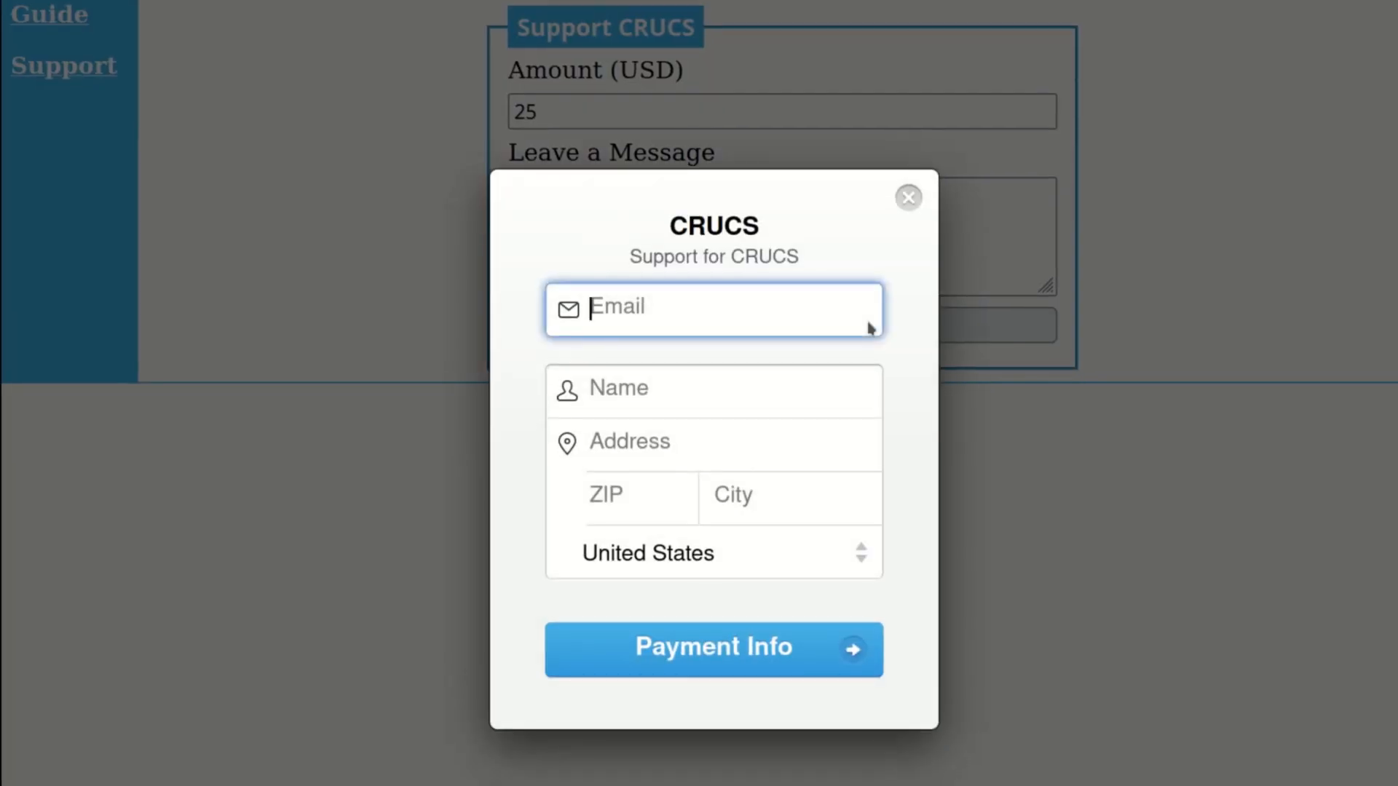
left_click(908, 199)
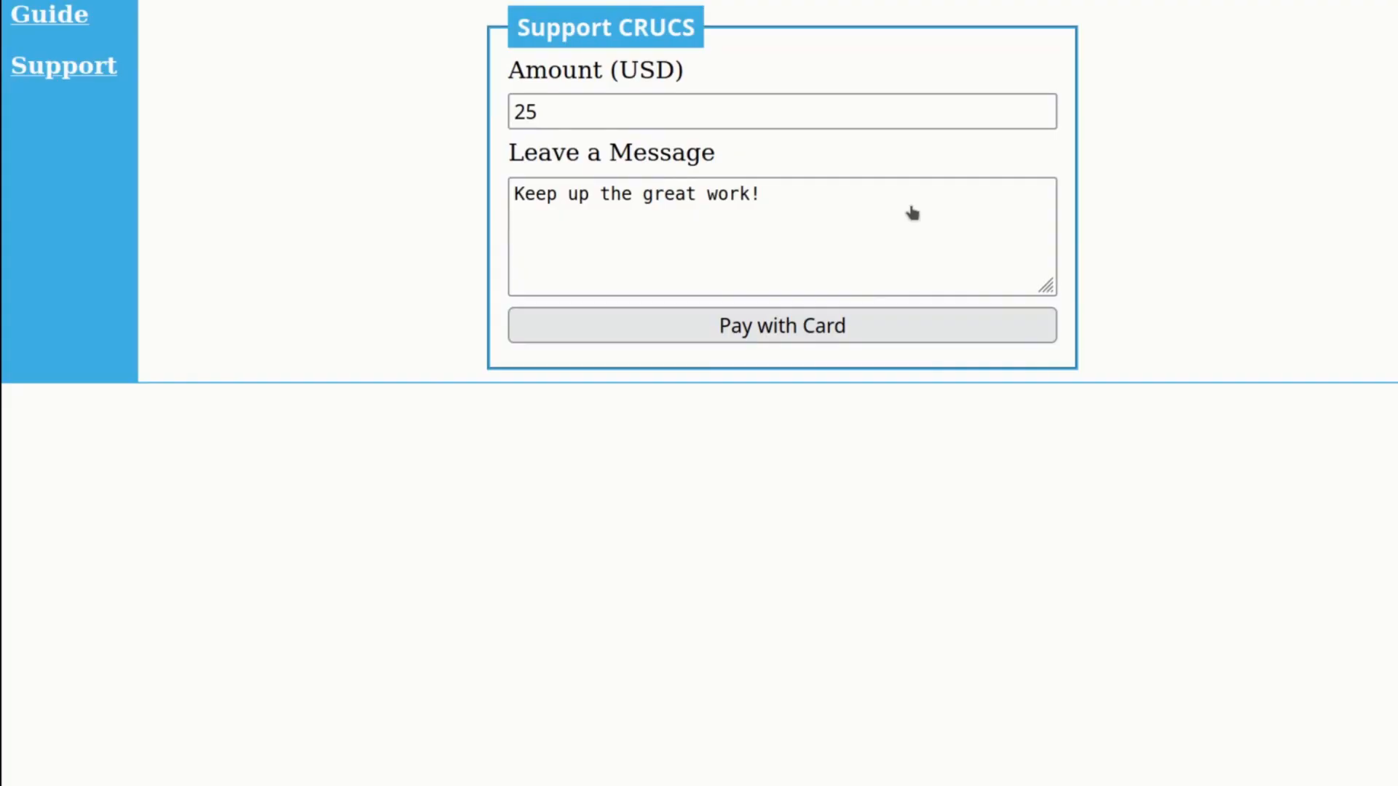